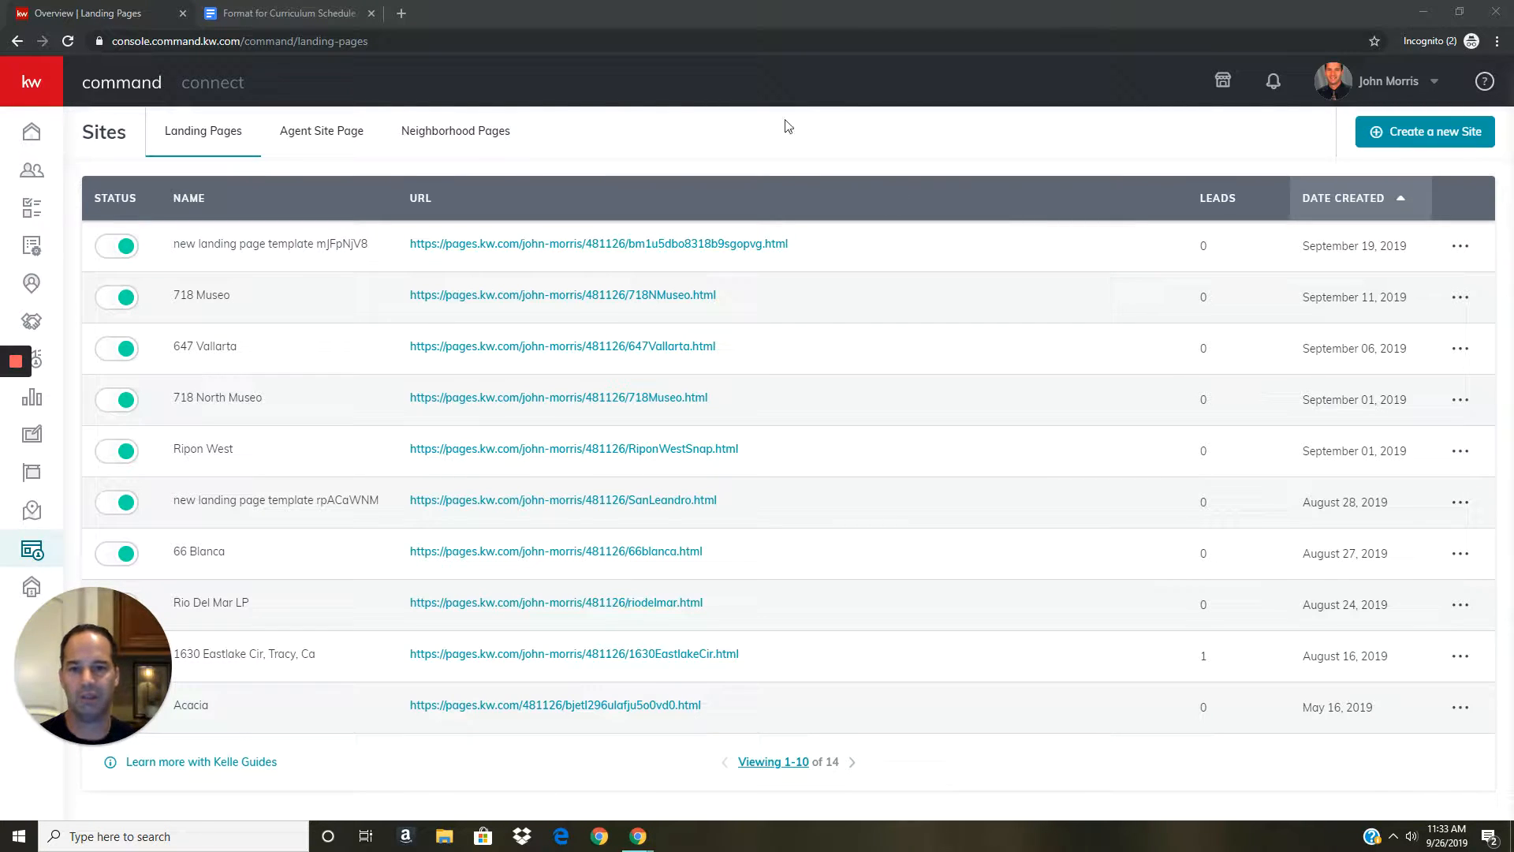
Open the Kelle Guides Agent Sites walkthrough from below the landing pages table.
click(213, 761)
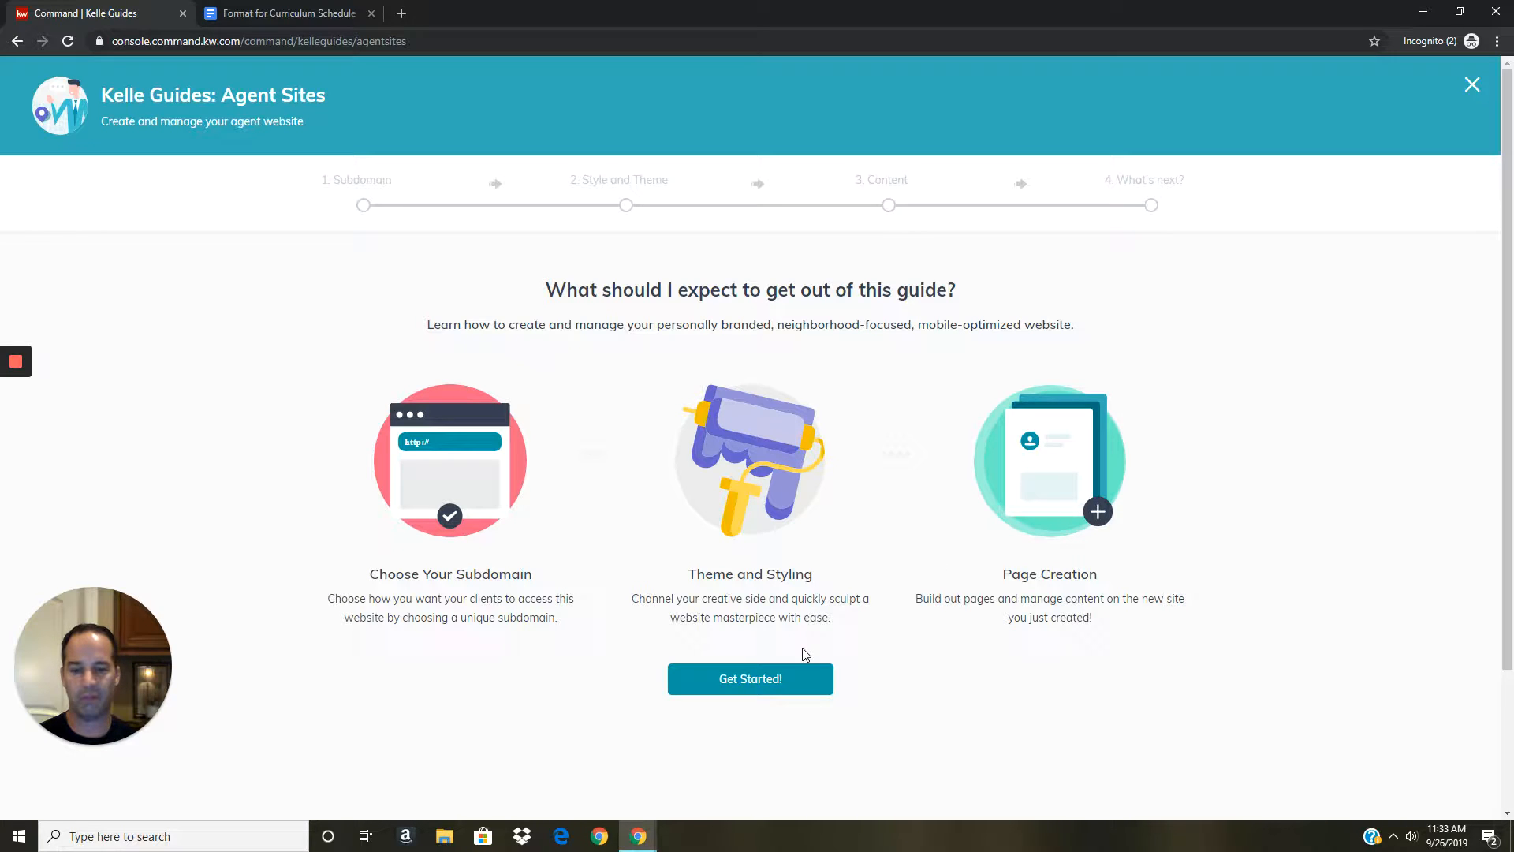
Start the Agent Sites guide and expand the Marketing Profile Information section.
click(760, 680)
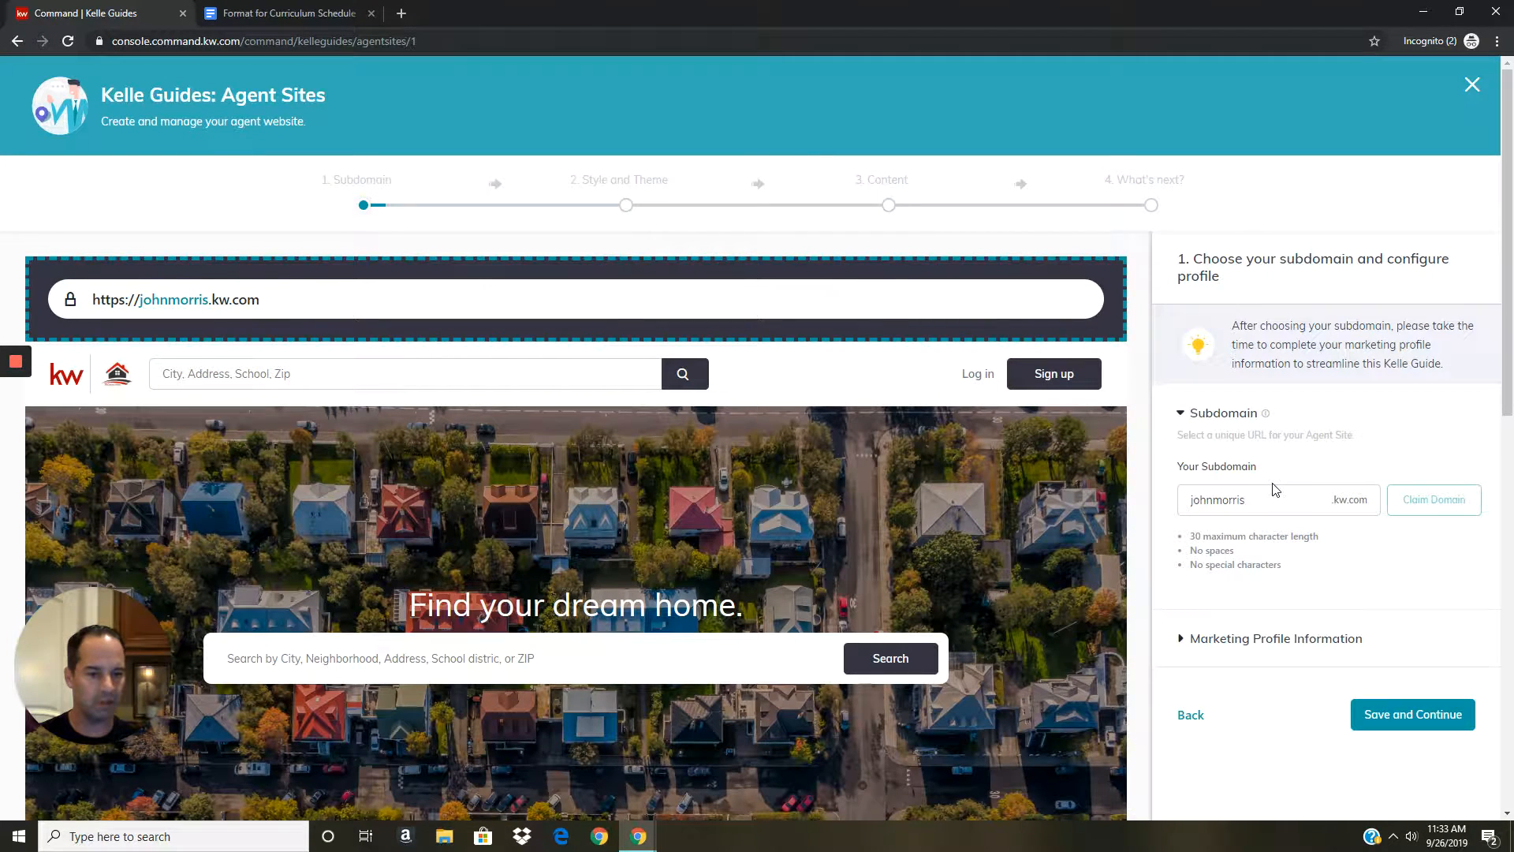
scroll(1275, 489, down, 1)
scroll(1257, 427, down, 1)
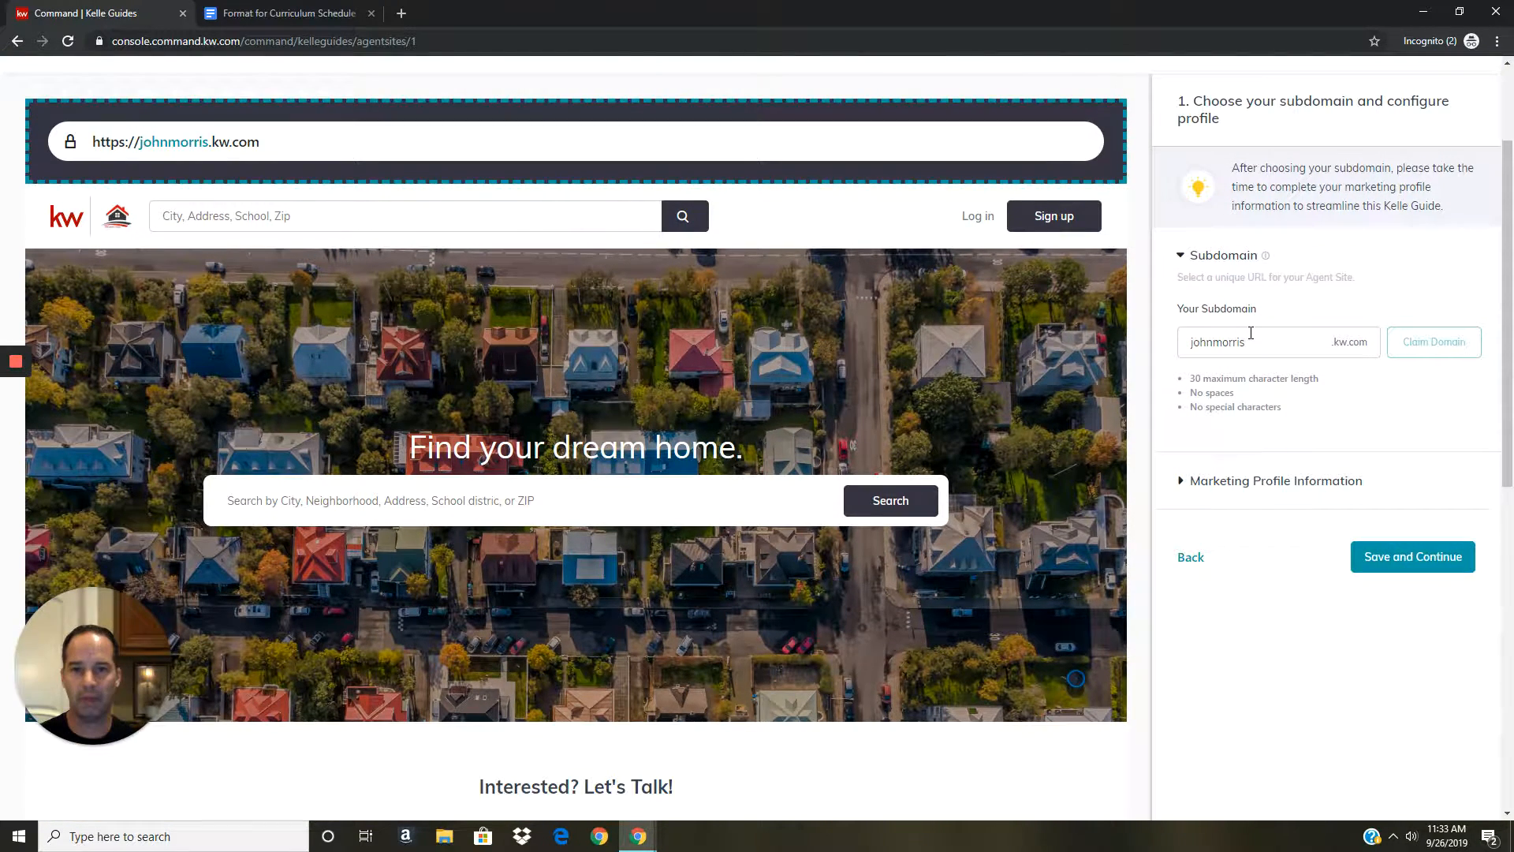
click(1190, 482)
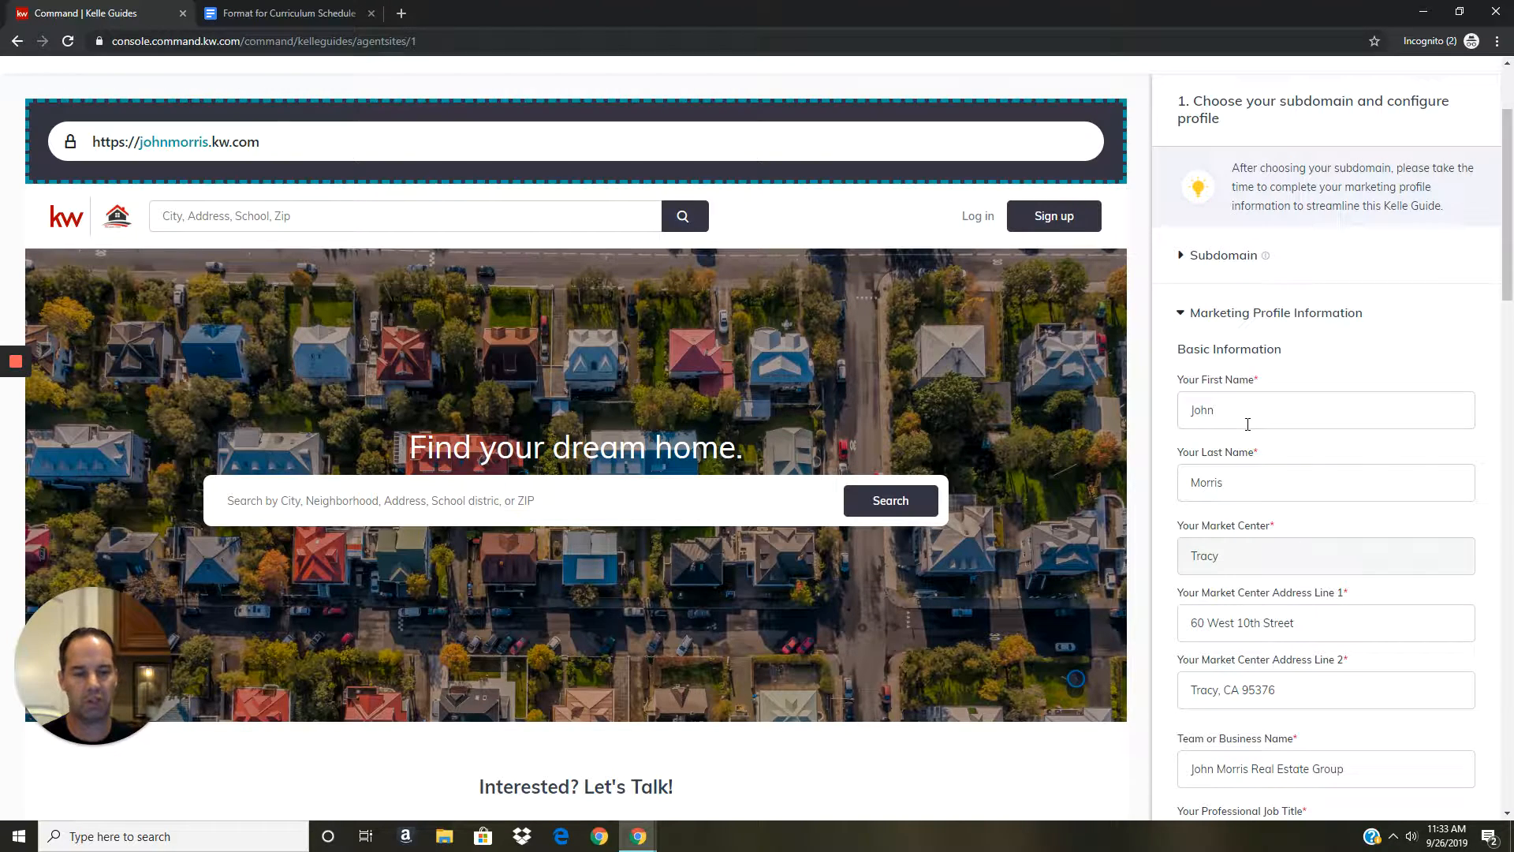
Look over the prefilled profile, Imagery and Social Media fields, then Save and Continue to Style and Theme.
scroll(1246, 411, down, 2)
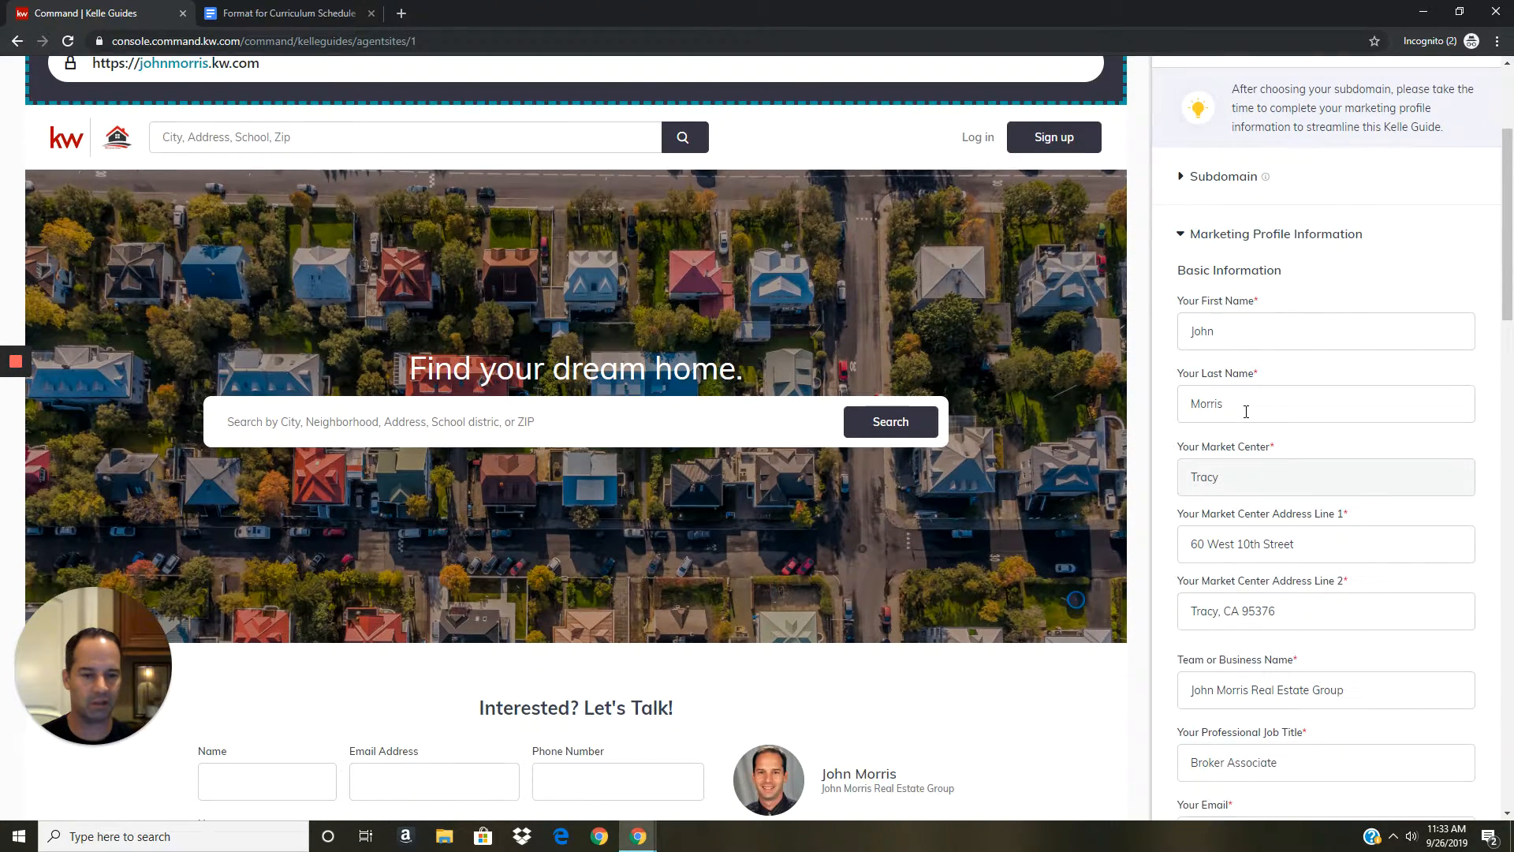
scroll(1246, 411, down, 3)
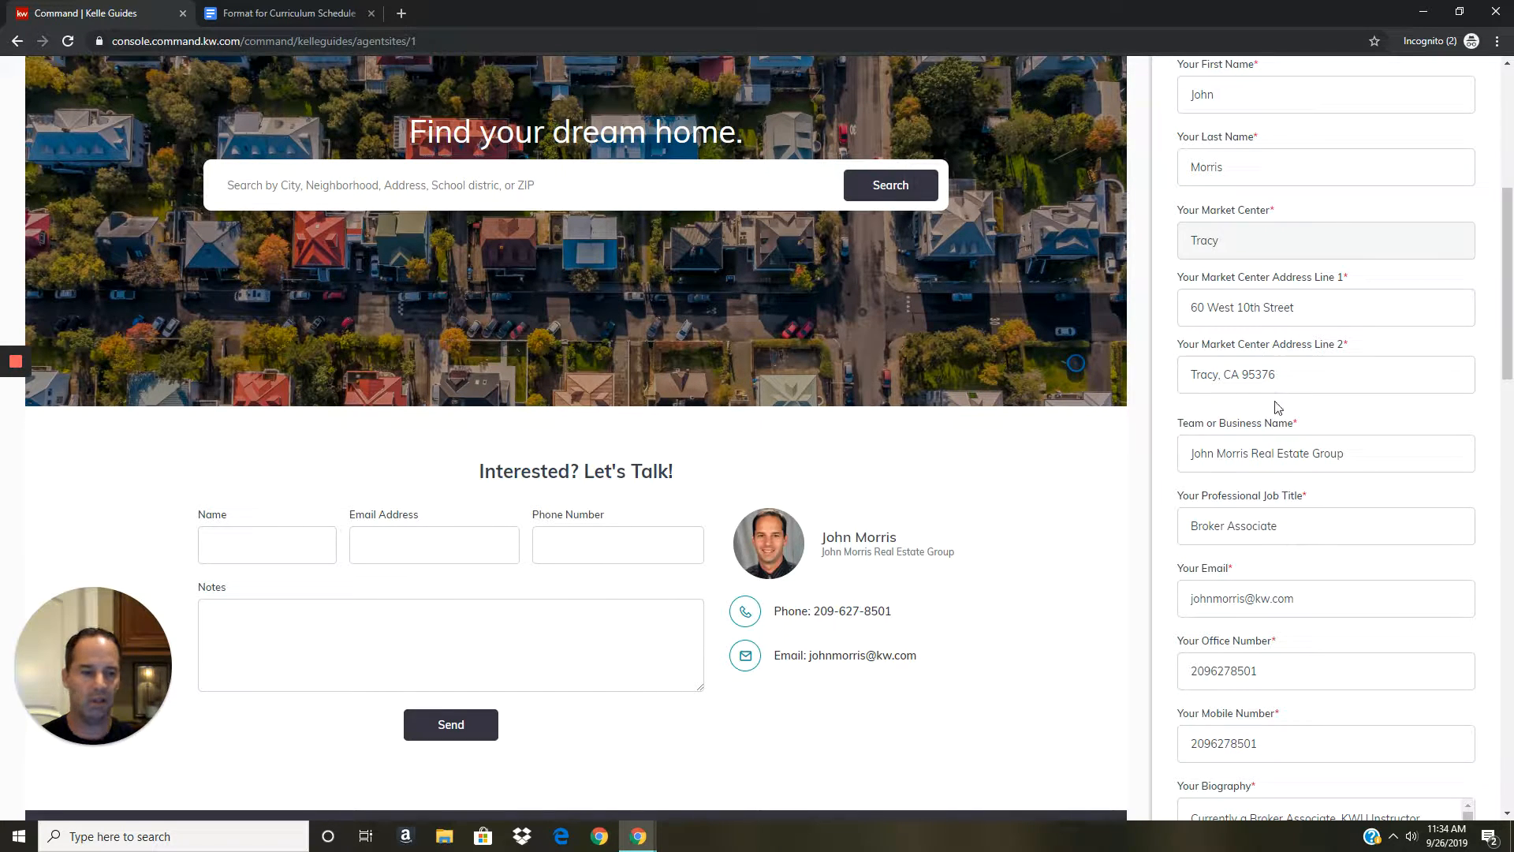
scroll(1258, 417, down, 2)
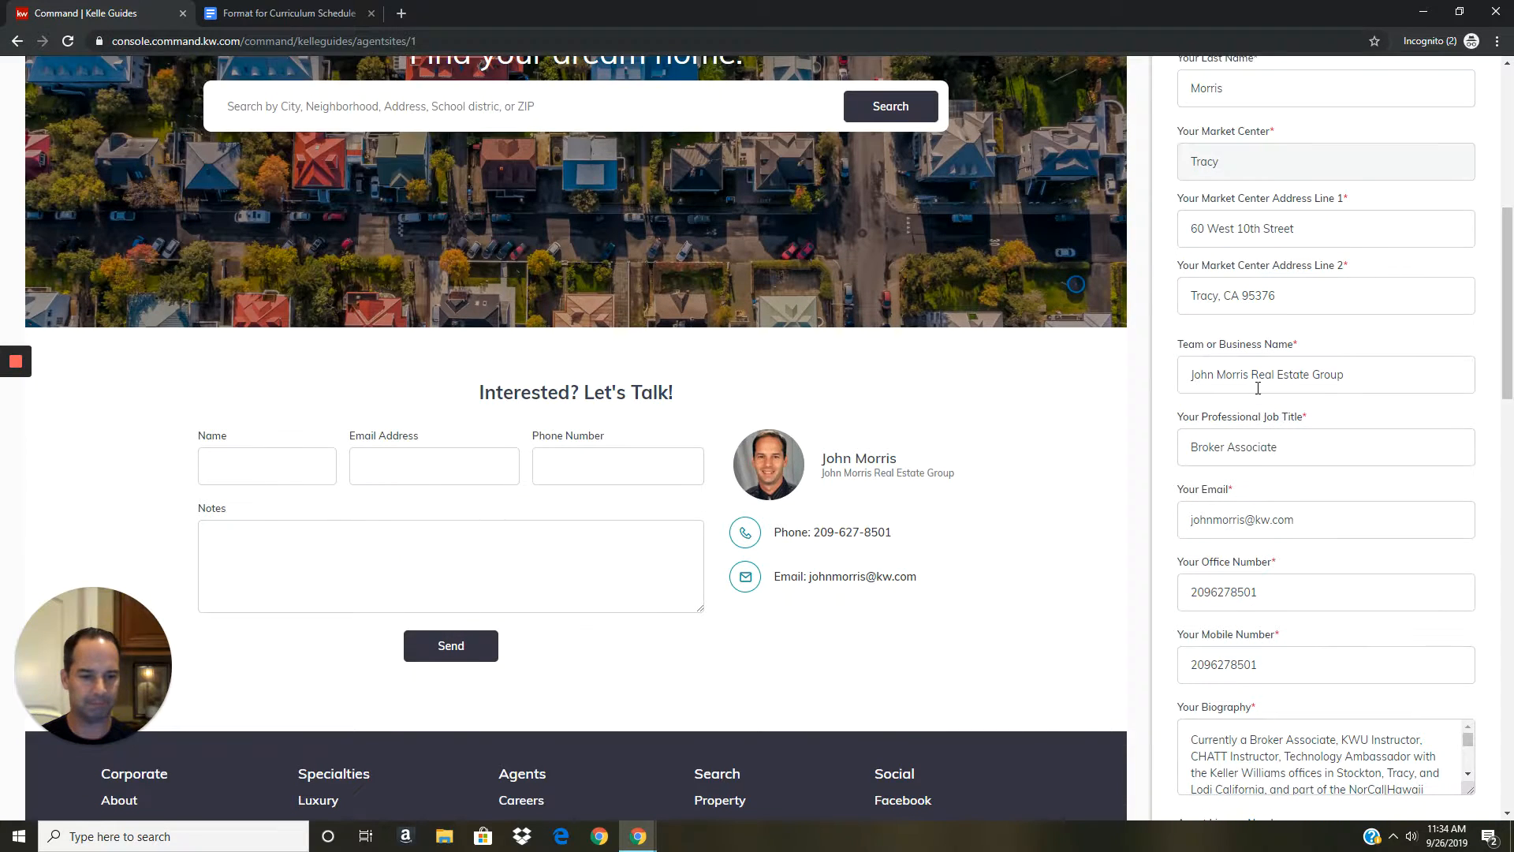
scroll(1257, 388, down, 3)
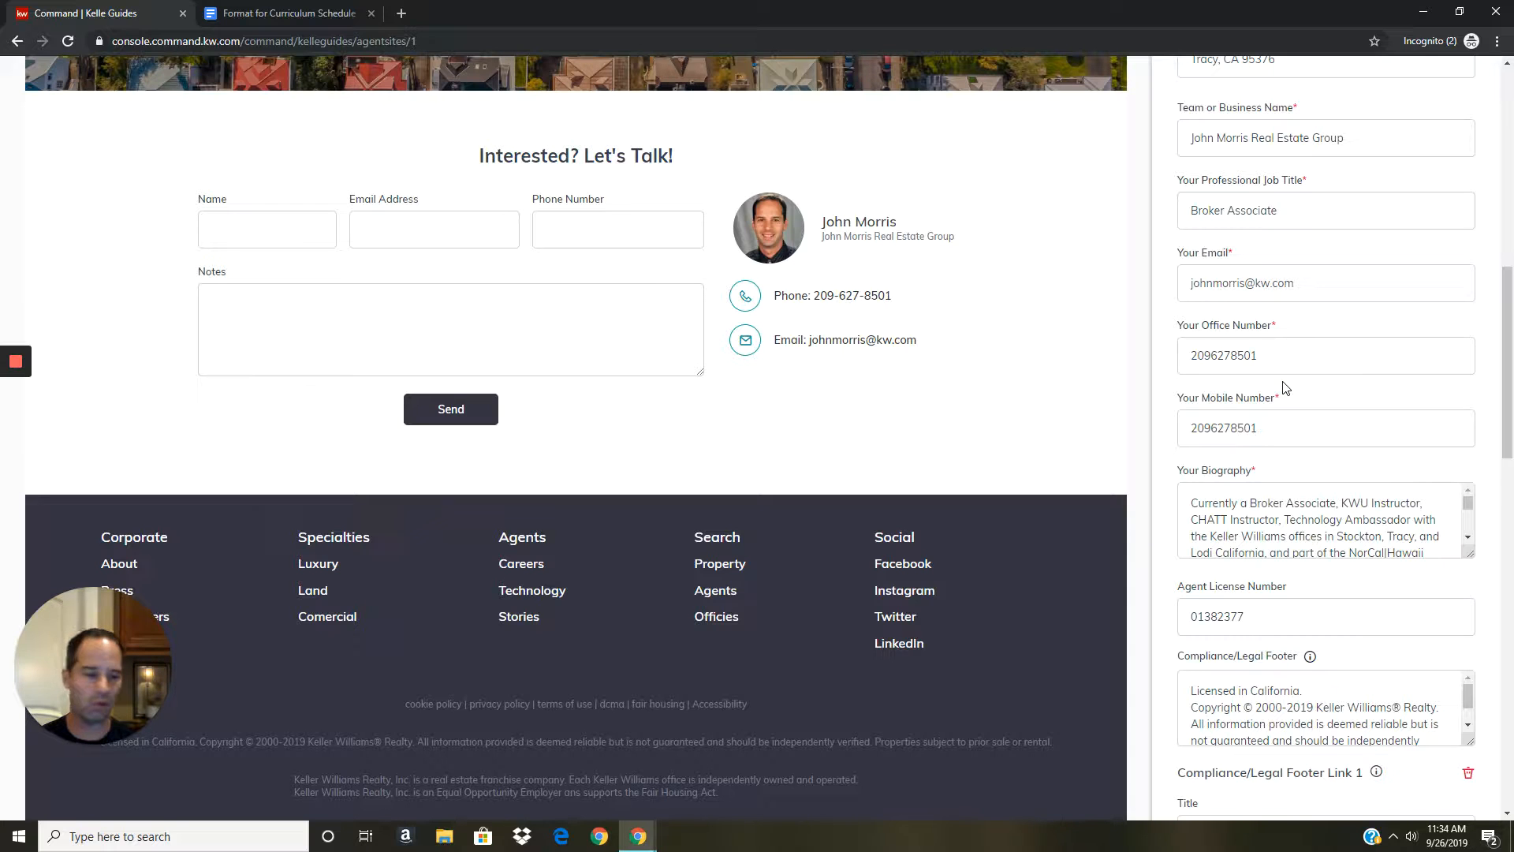
scroll(1286, 387, down, 4)
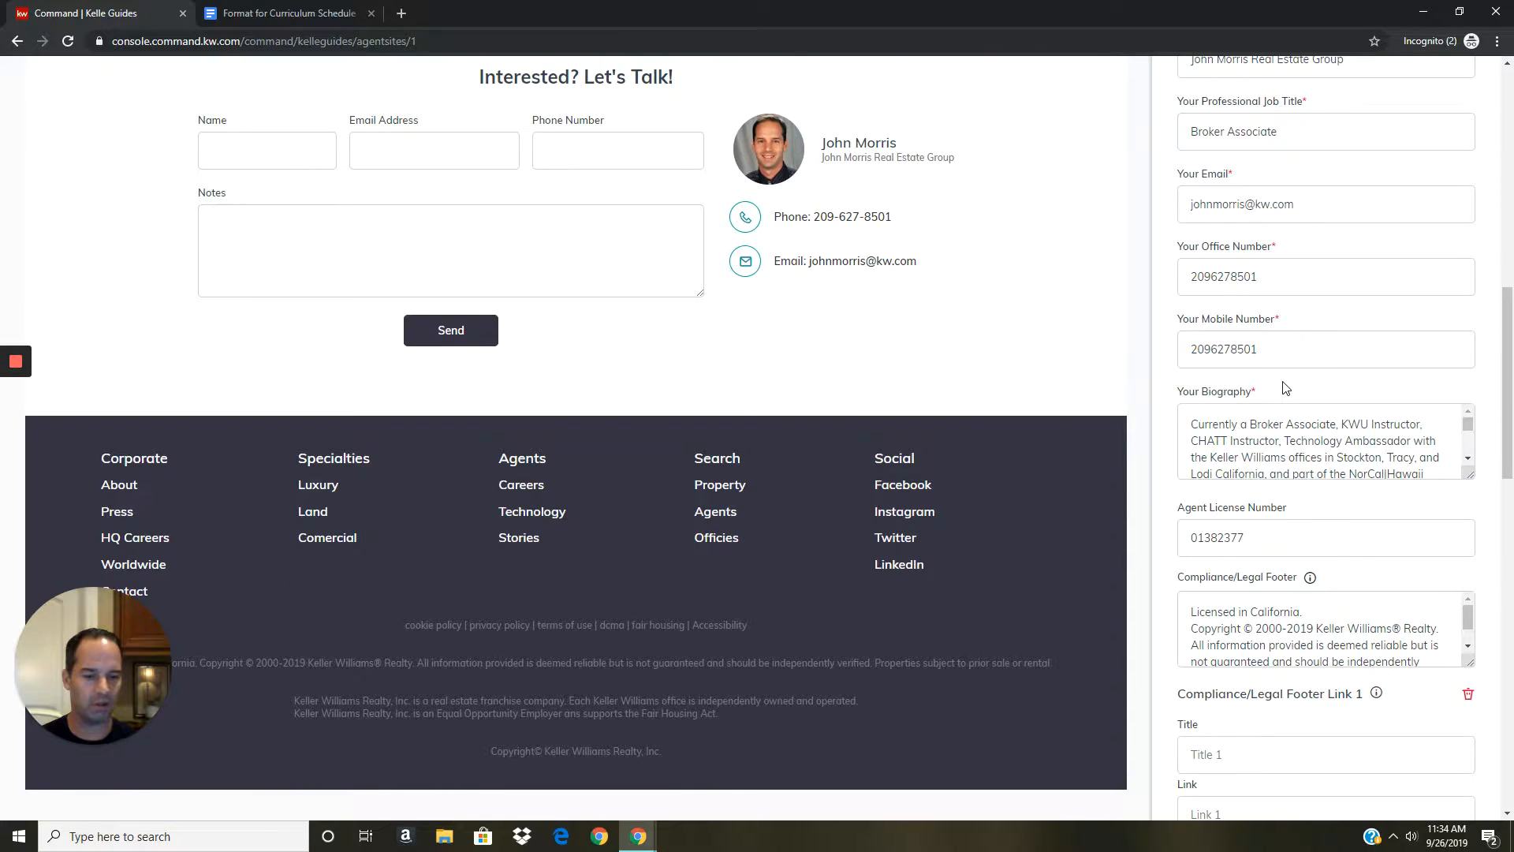
scroll(1284, 381, down, 2)
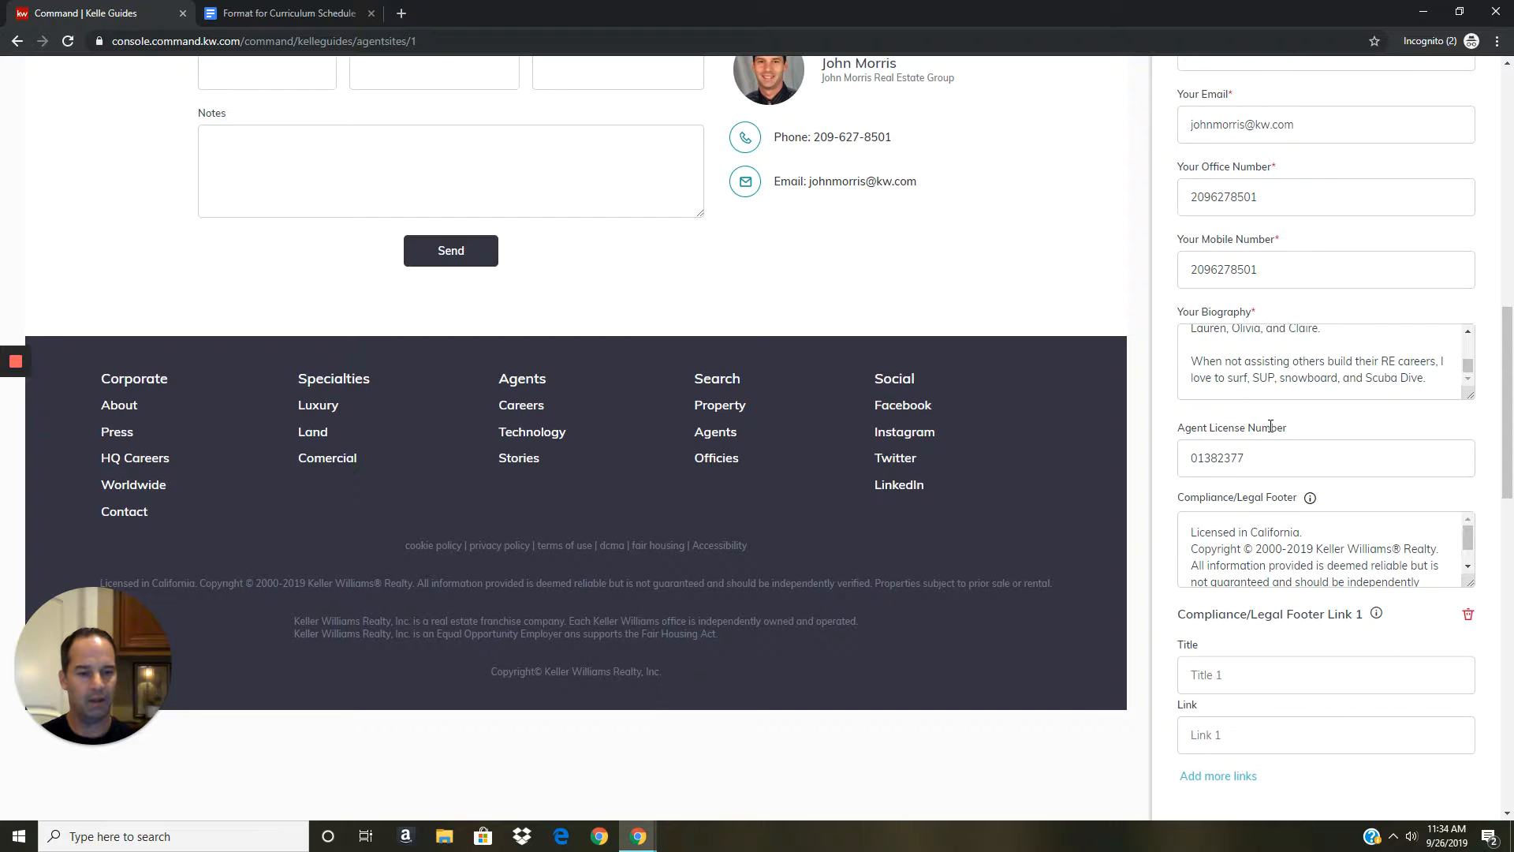
scroll(1270, 427, down, 3)
scroll(1245, 453, down, 1)
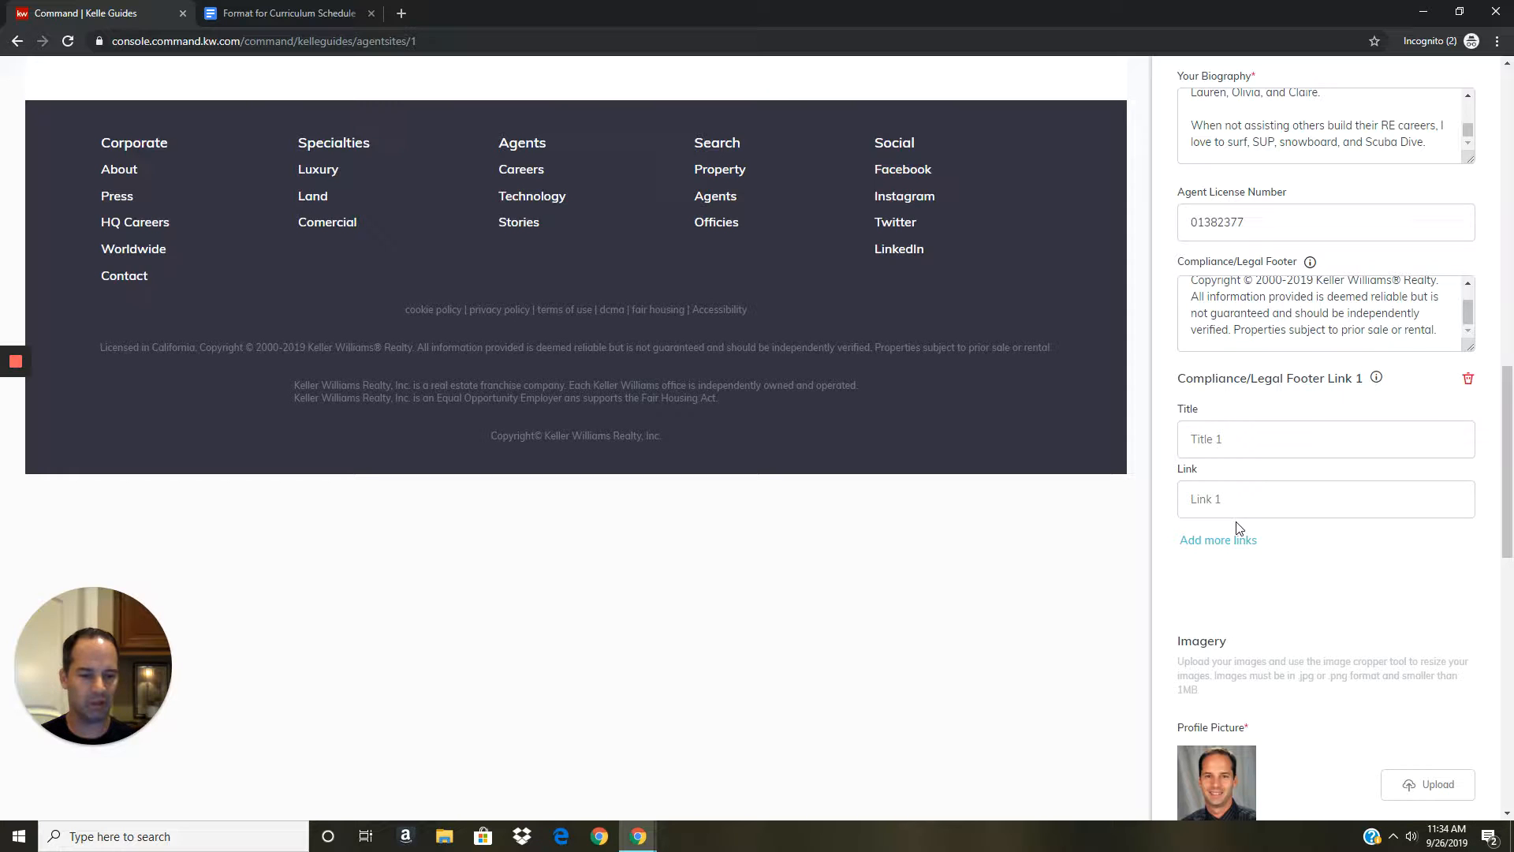
scroll(1230, 552, down, 2)
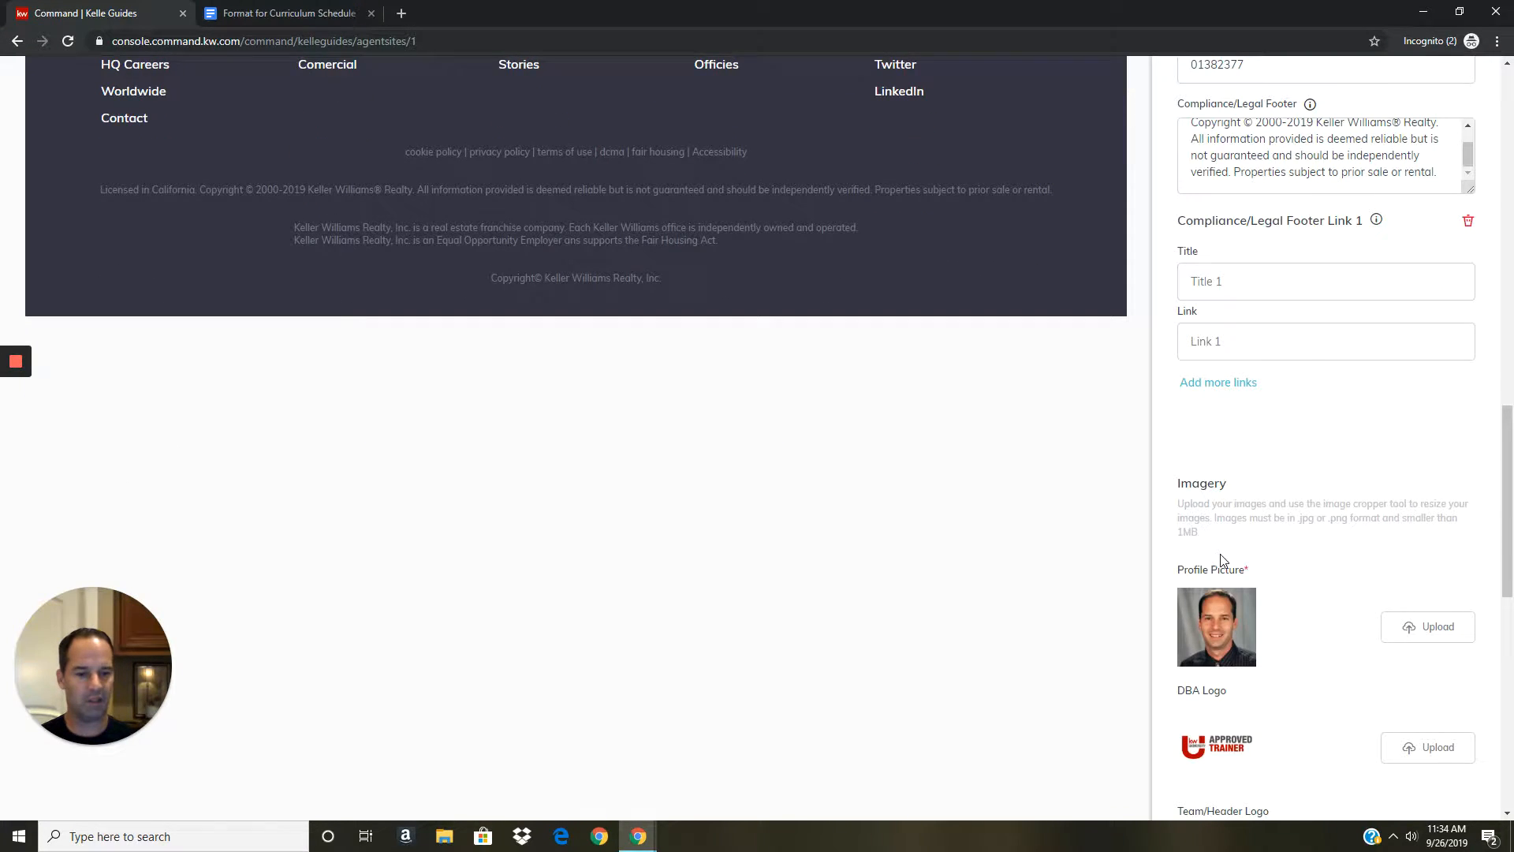
scroll(1207, 537, down, 1)
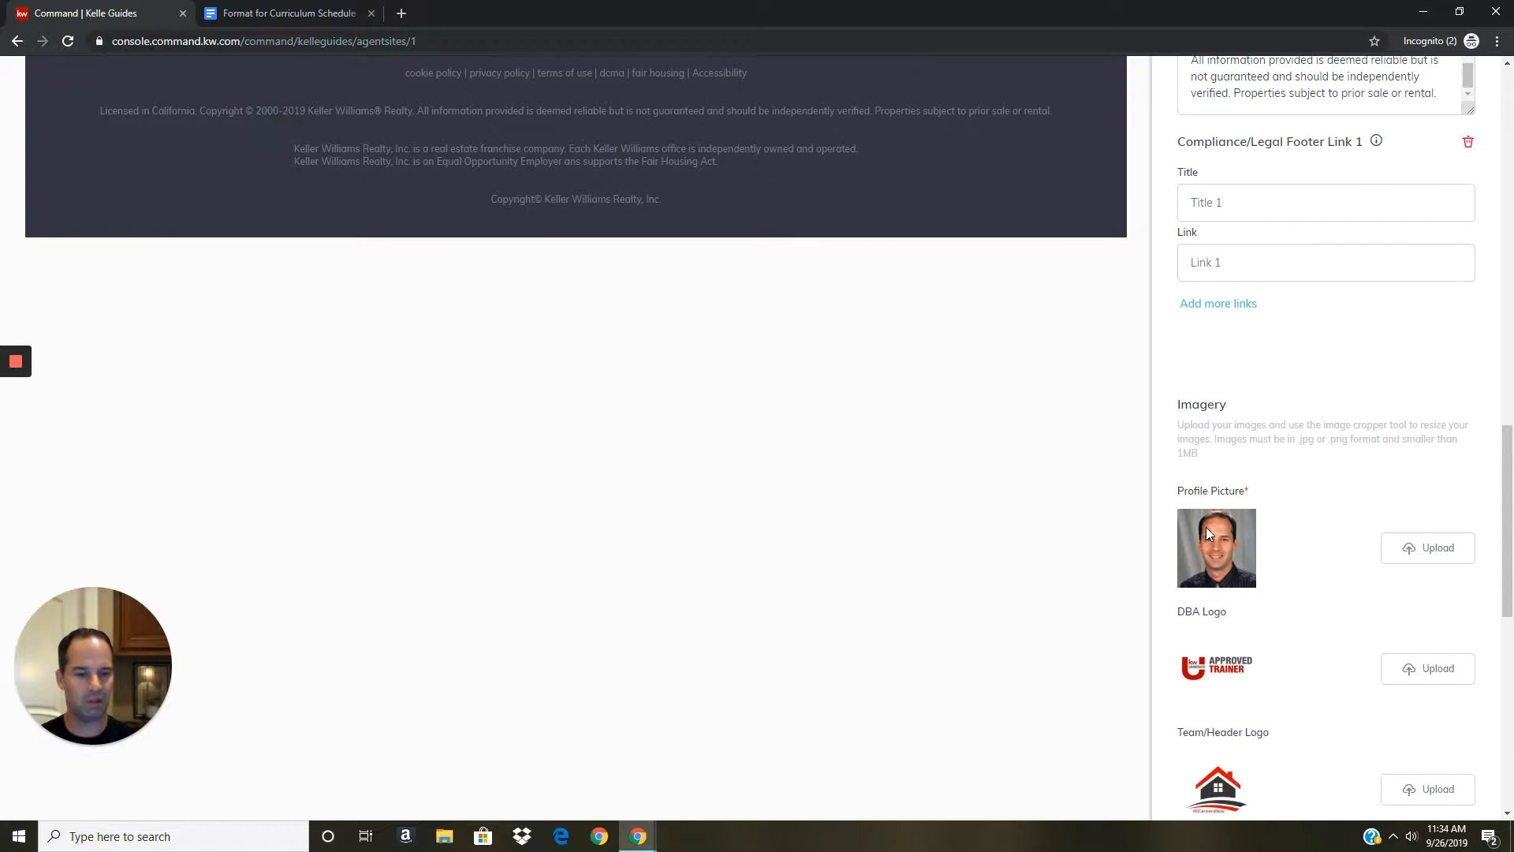
scroll(1207, 532, down, 2)
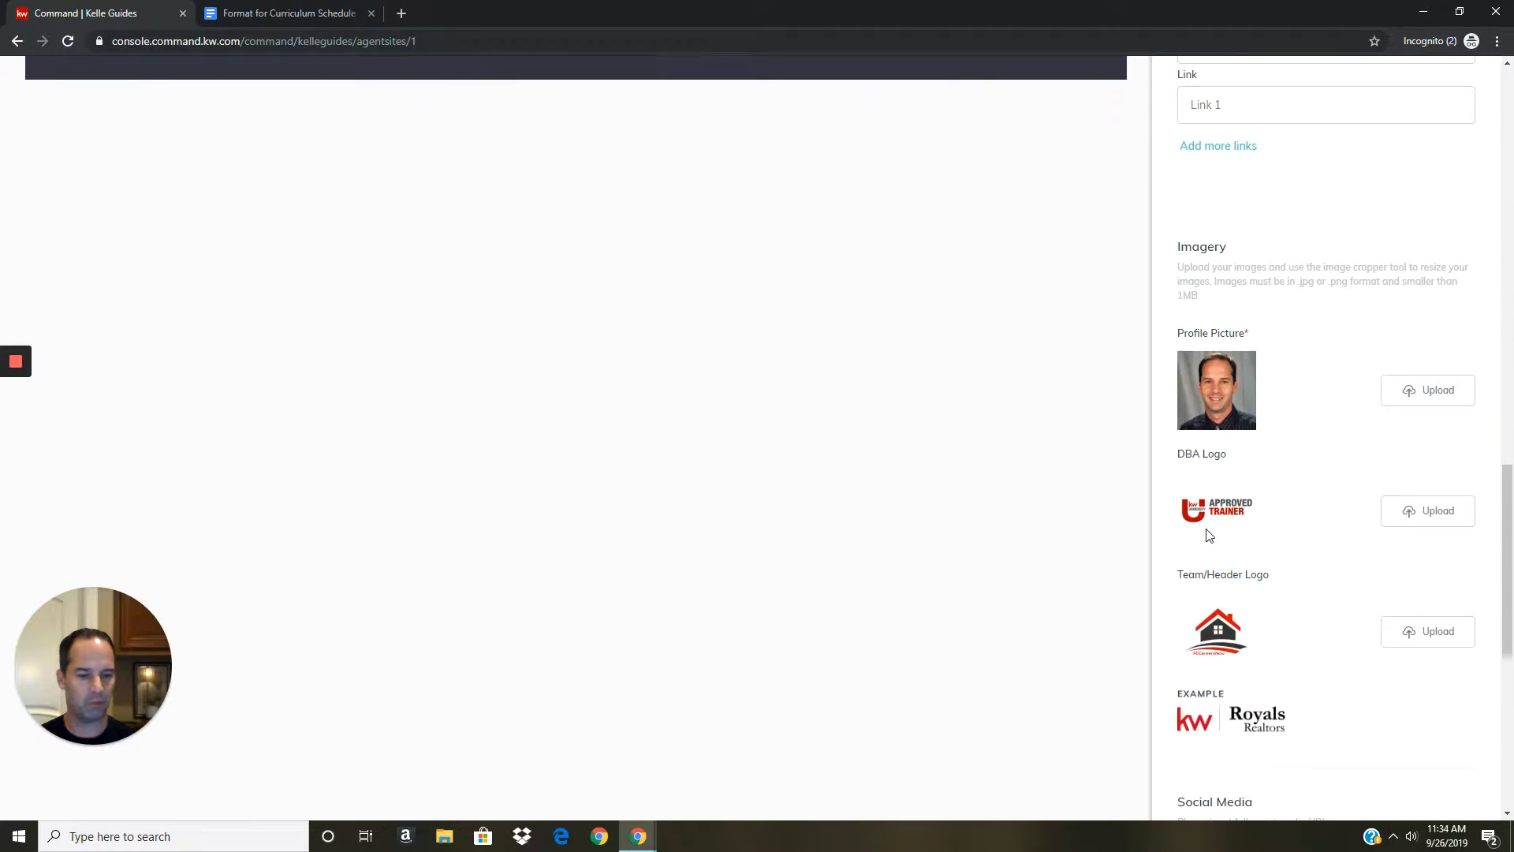
scroll(1209, 536, down, 4)
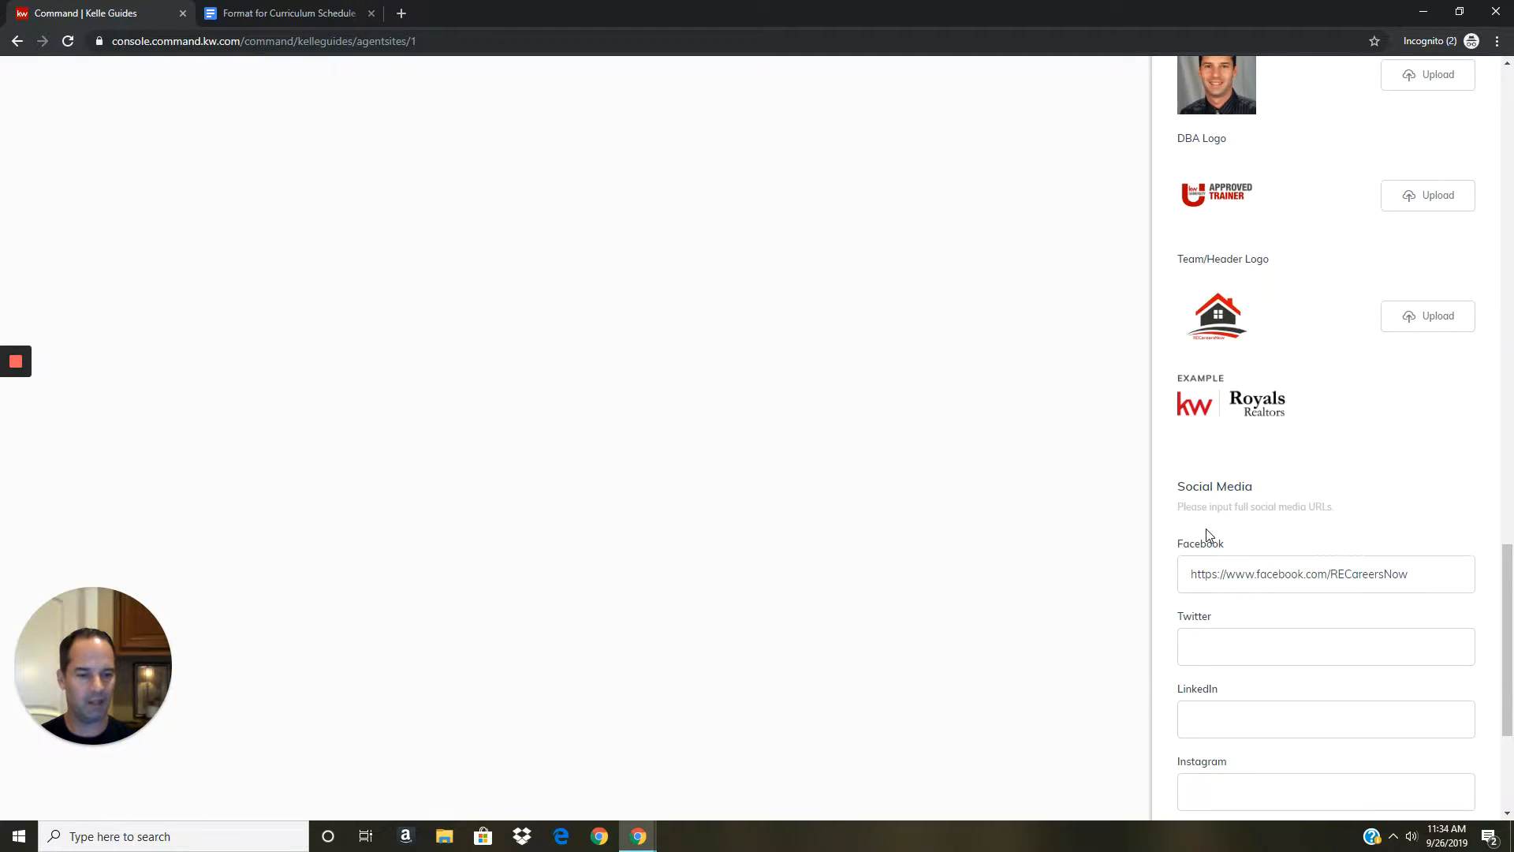
scroll(1206, 534, down, 2)
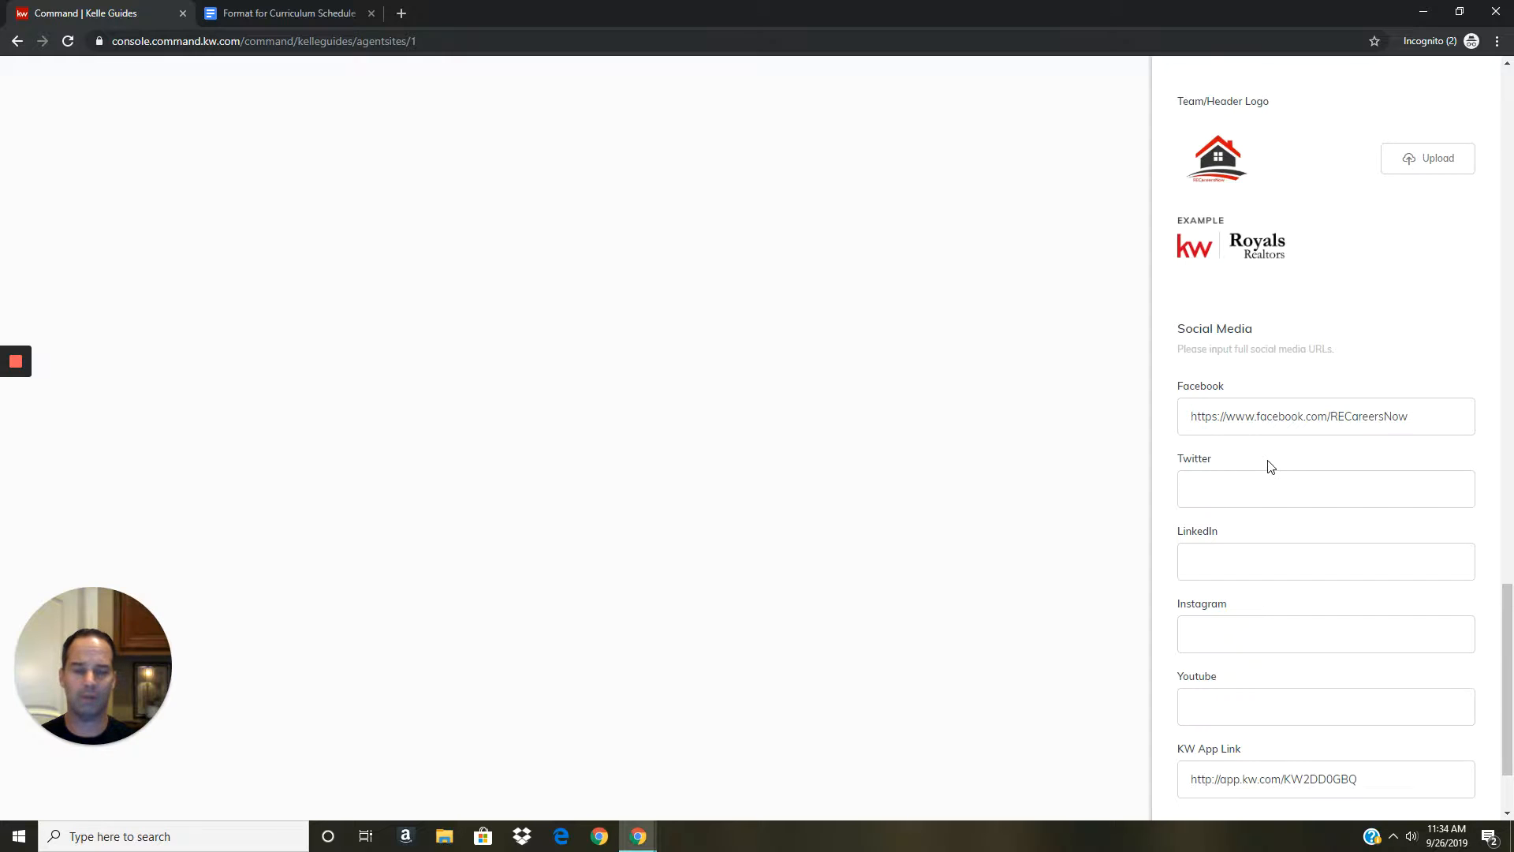
scroll(1267, 469, down, 3)
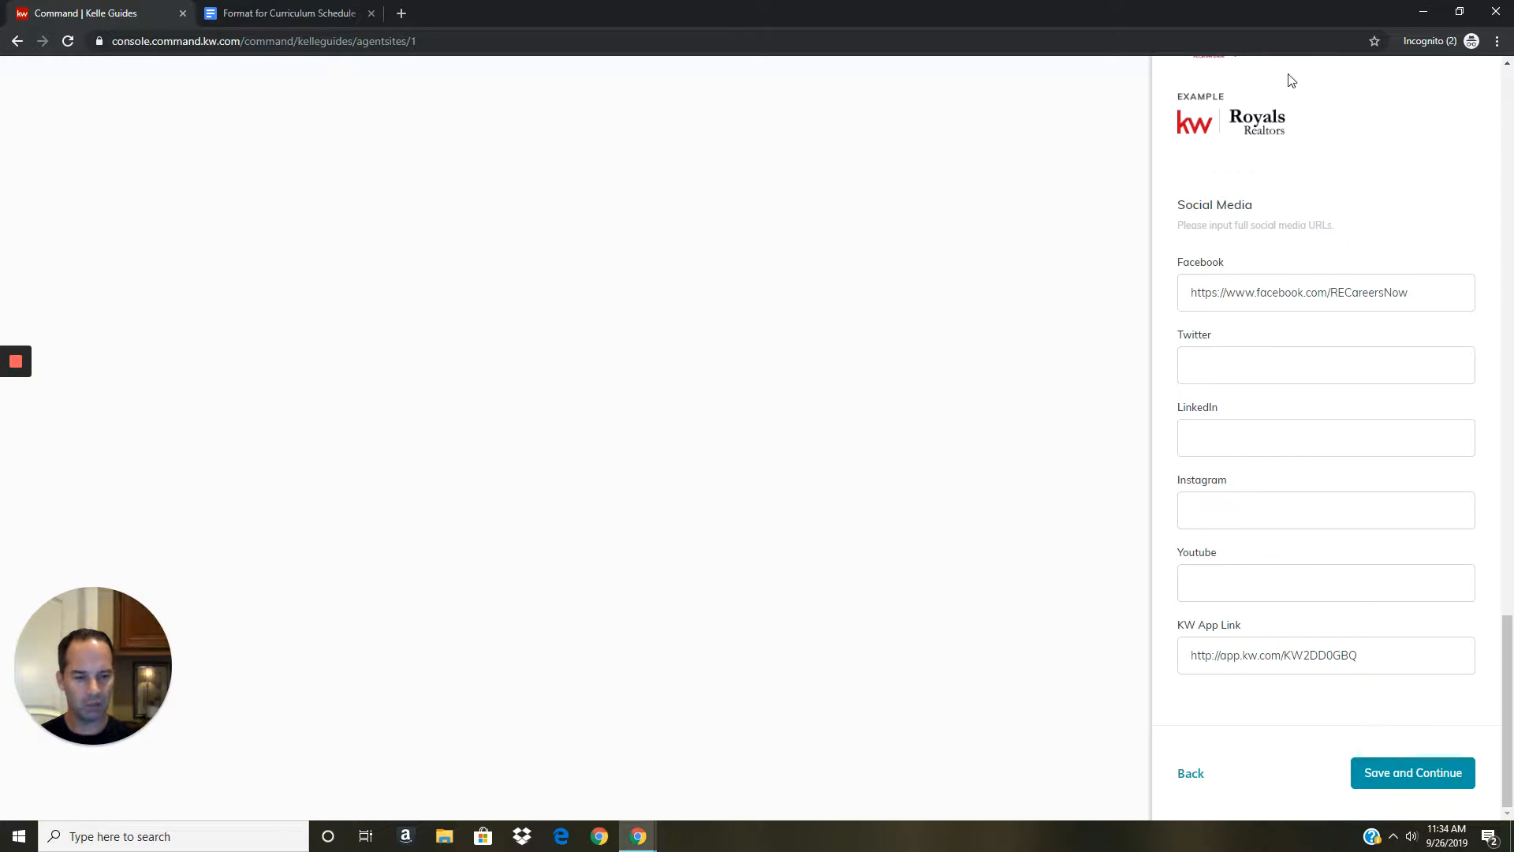
click(1393, 782)
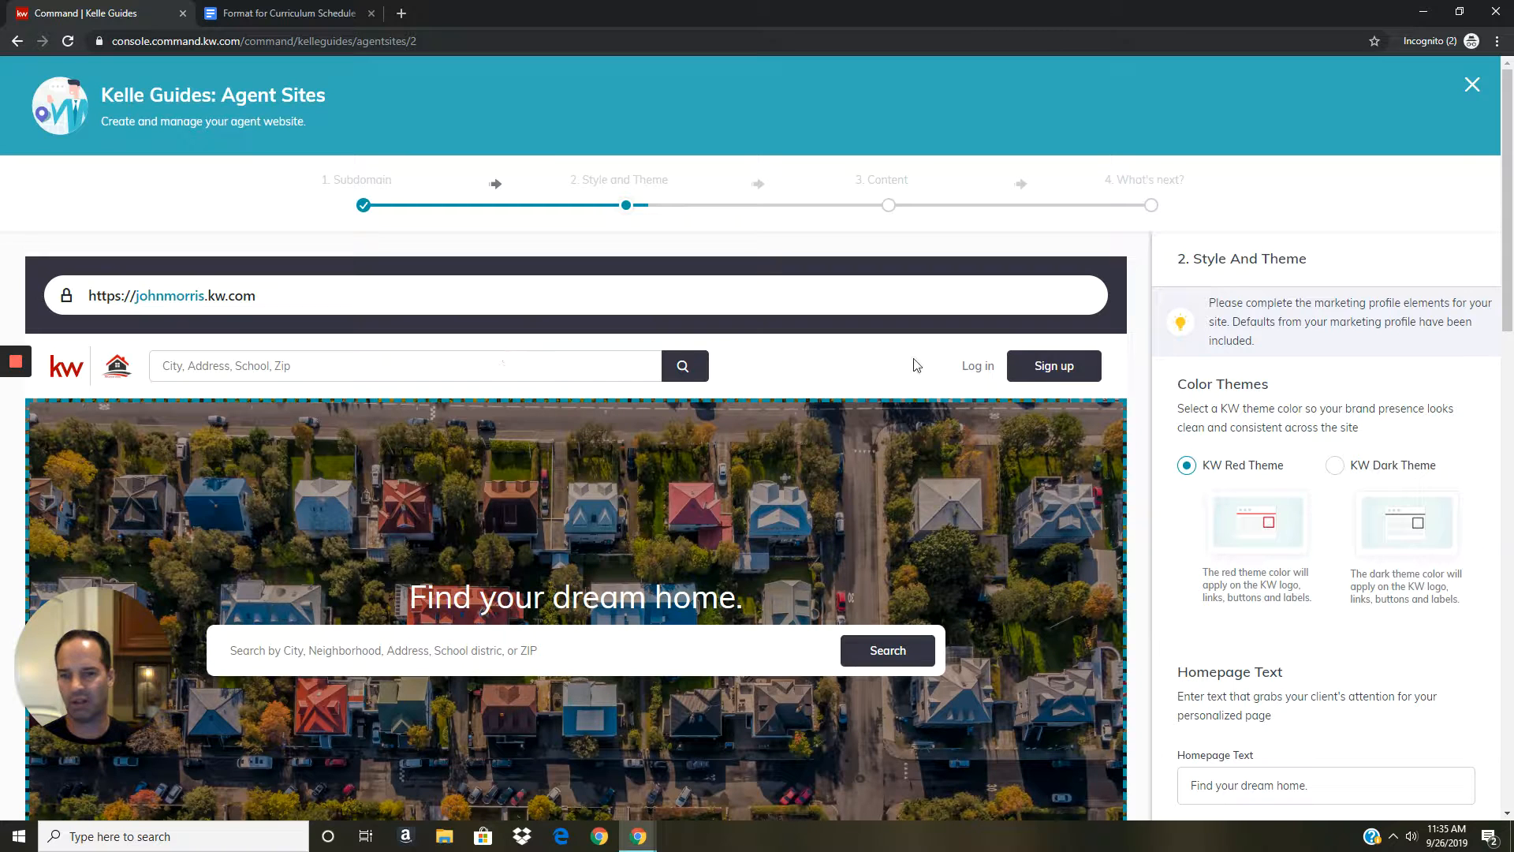
Select KW Dark Theme under Color Themes in place of KW Red Theme.
click(1336, 466)
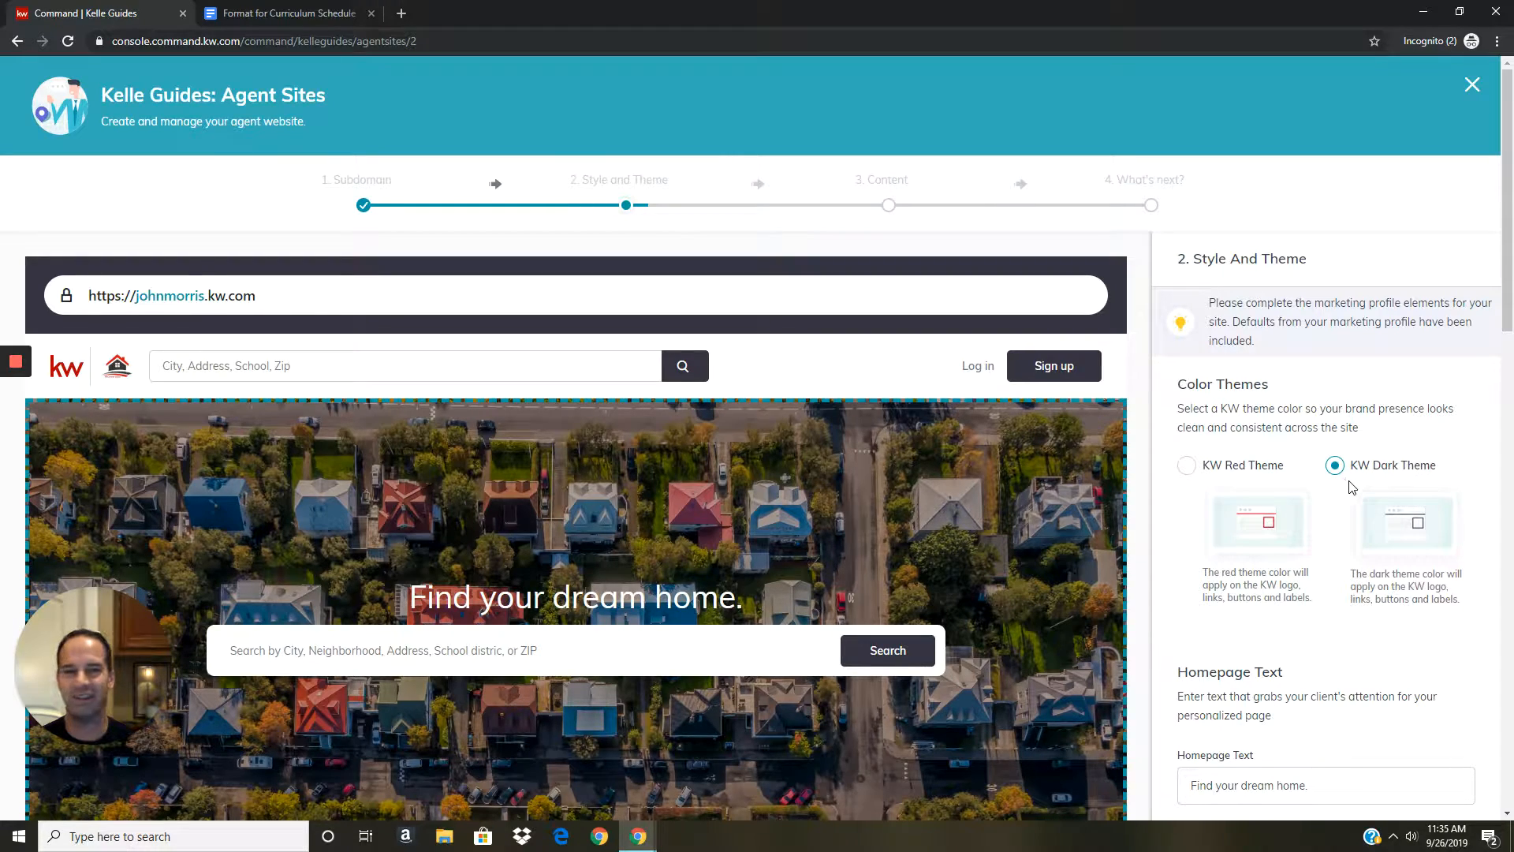
scroll(1346, 485, down, 2)
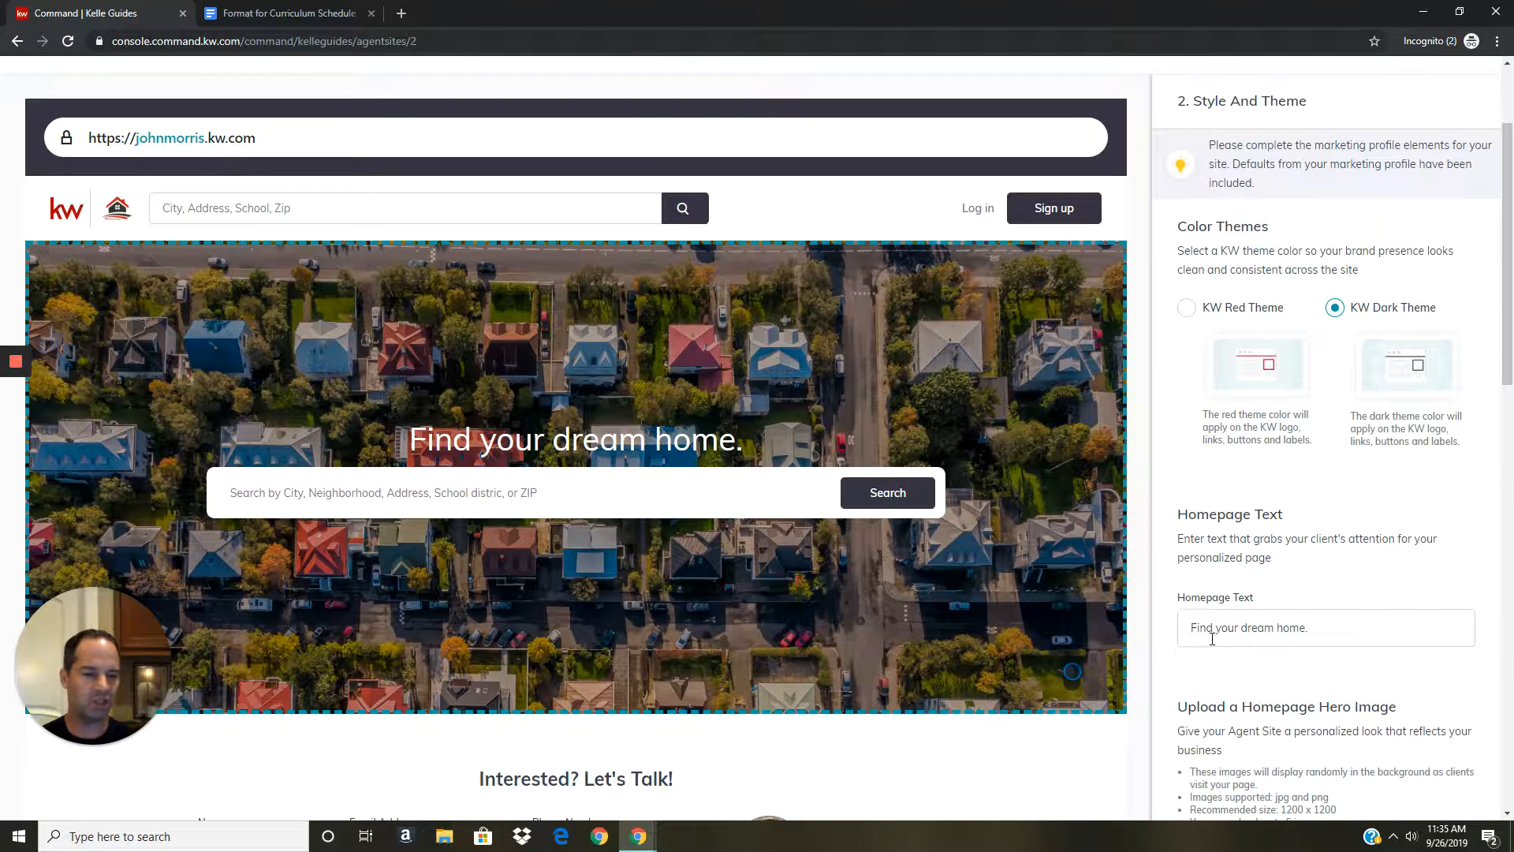
Scroll through the homepage text and hero images down to Save and Continue.
scroll(1204, 618, down, 3)
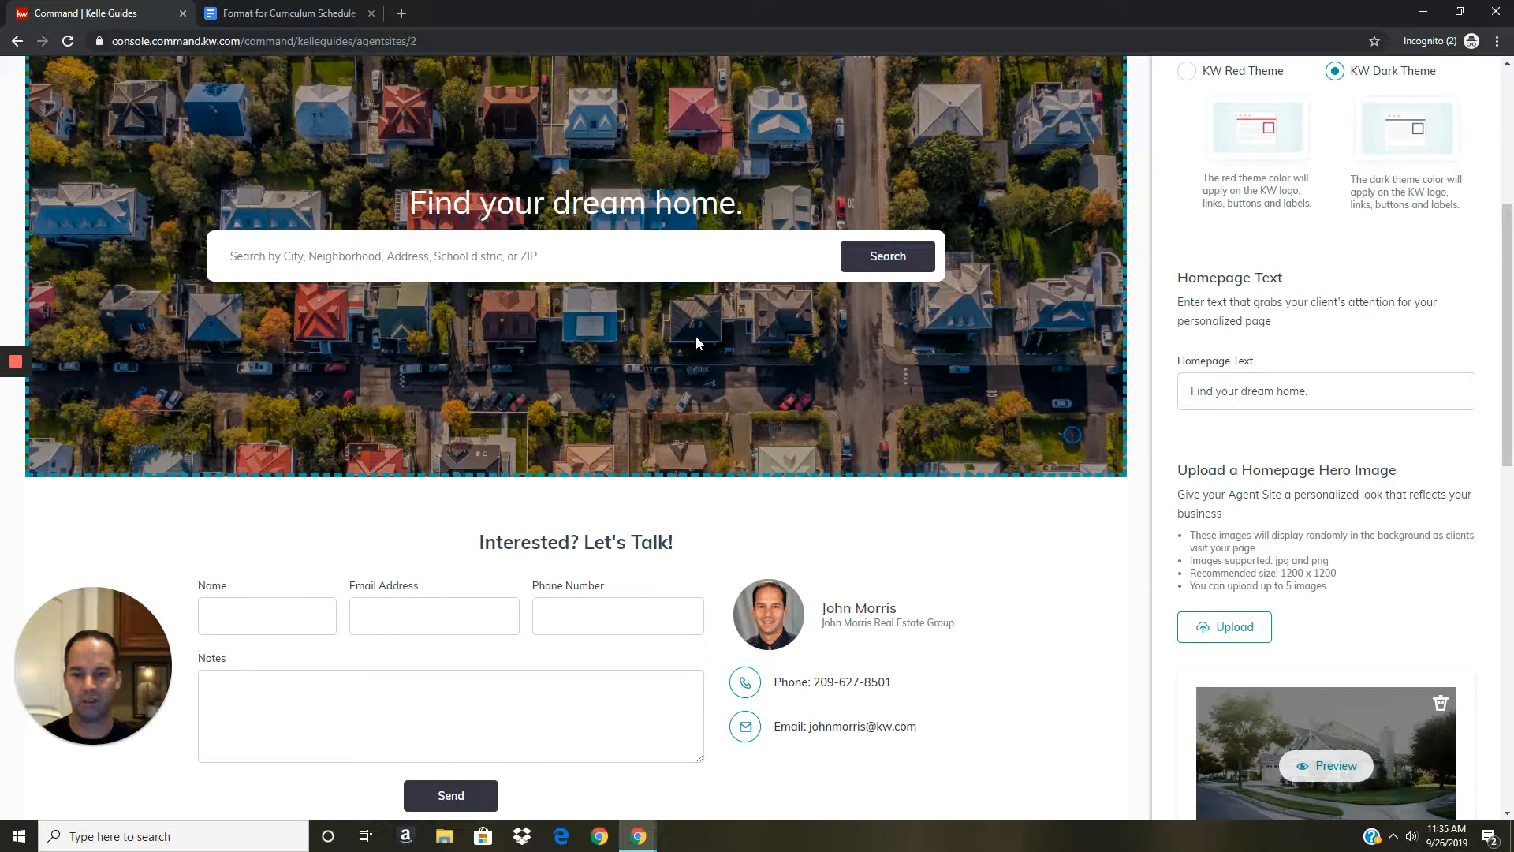
scroll(1223, 534, down, 1)
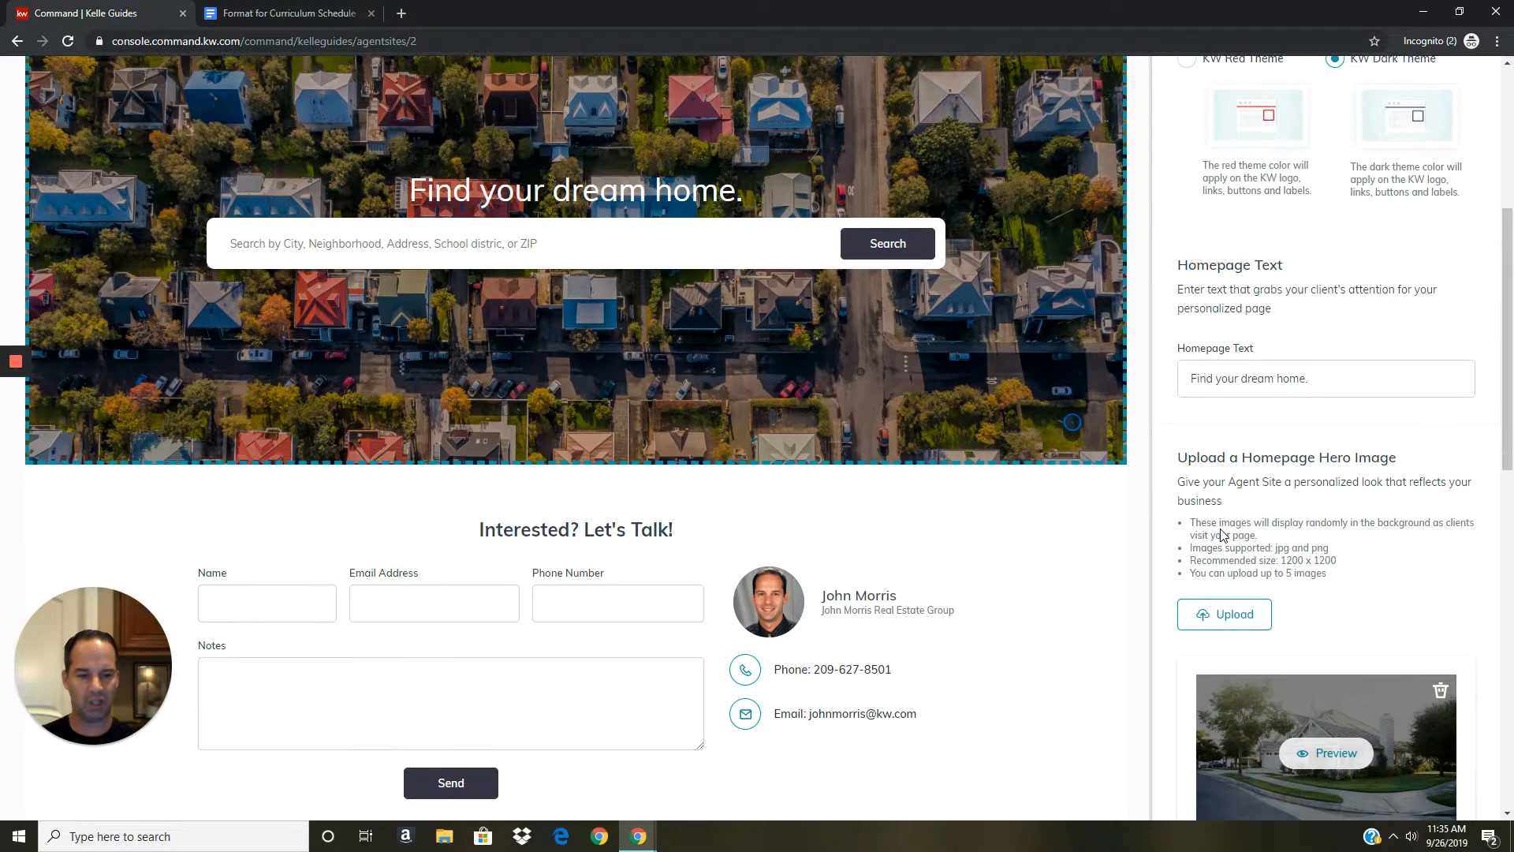
scroll(1223, 534, down, 4)
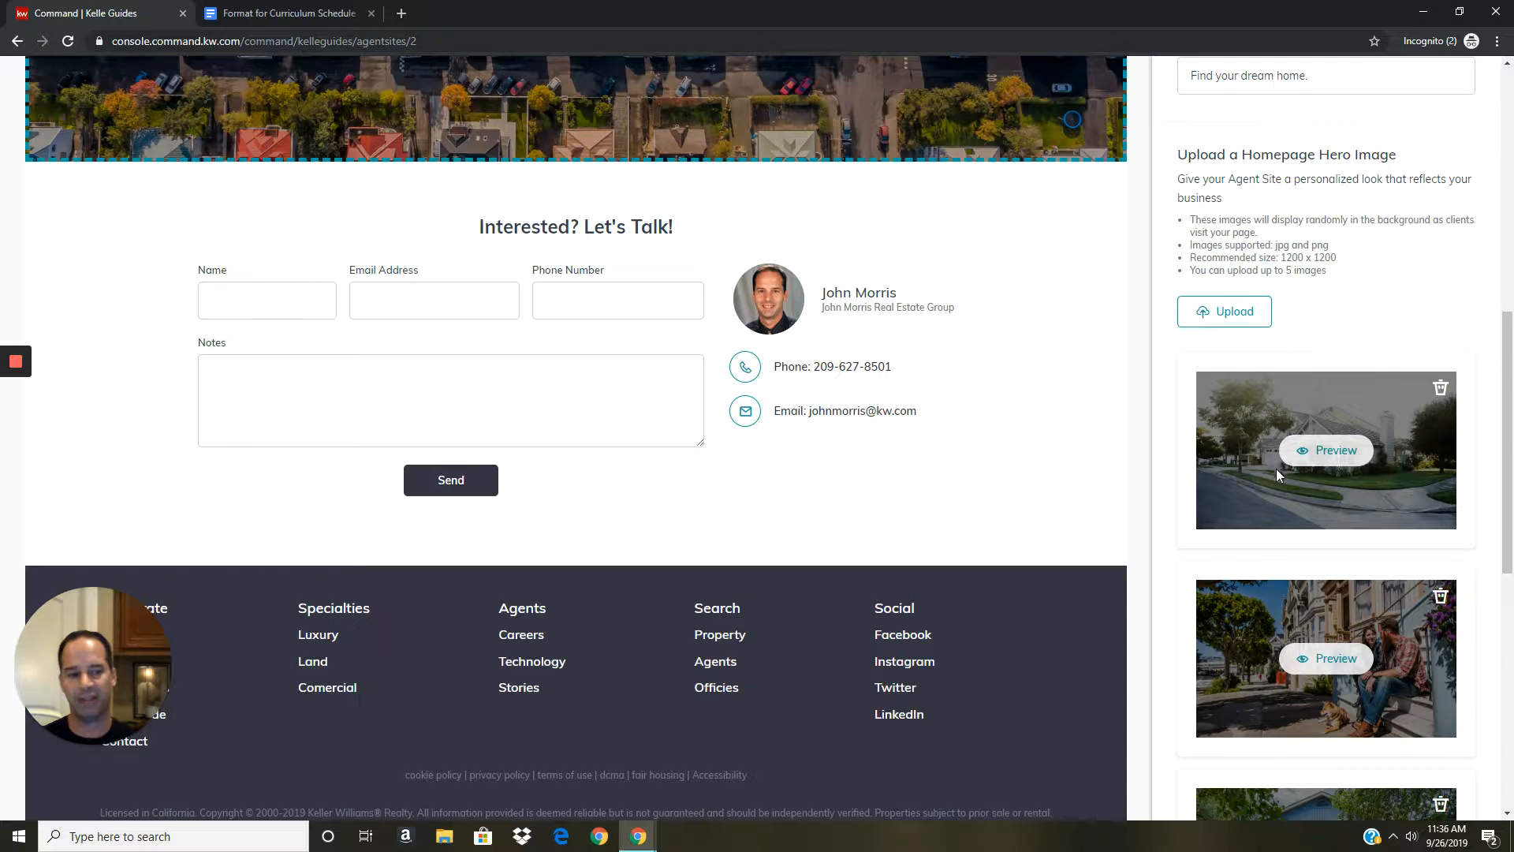
scroll(1325, 465, down, 2)
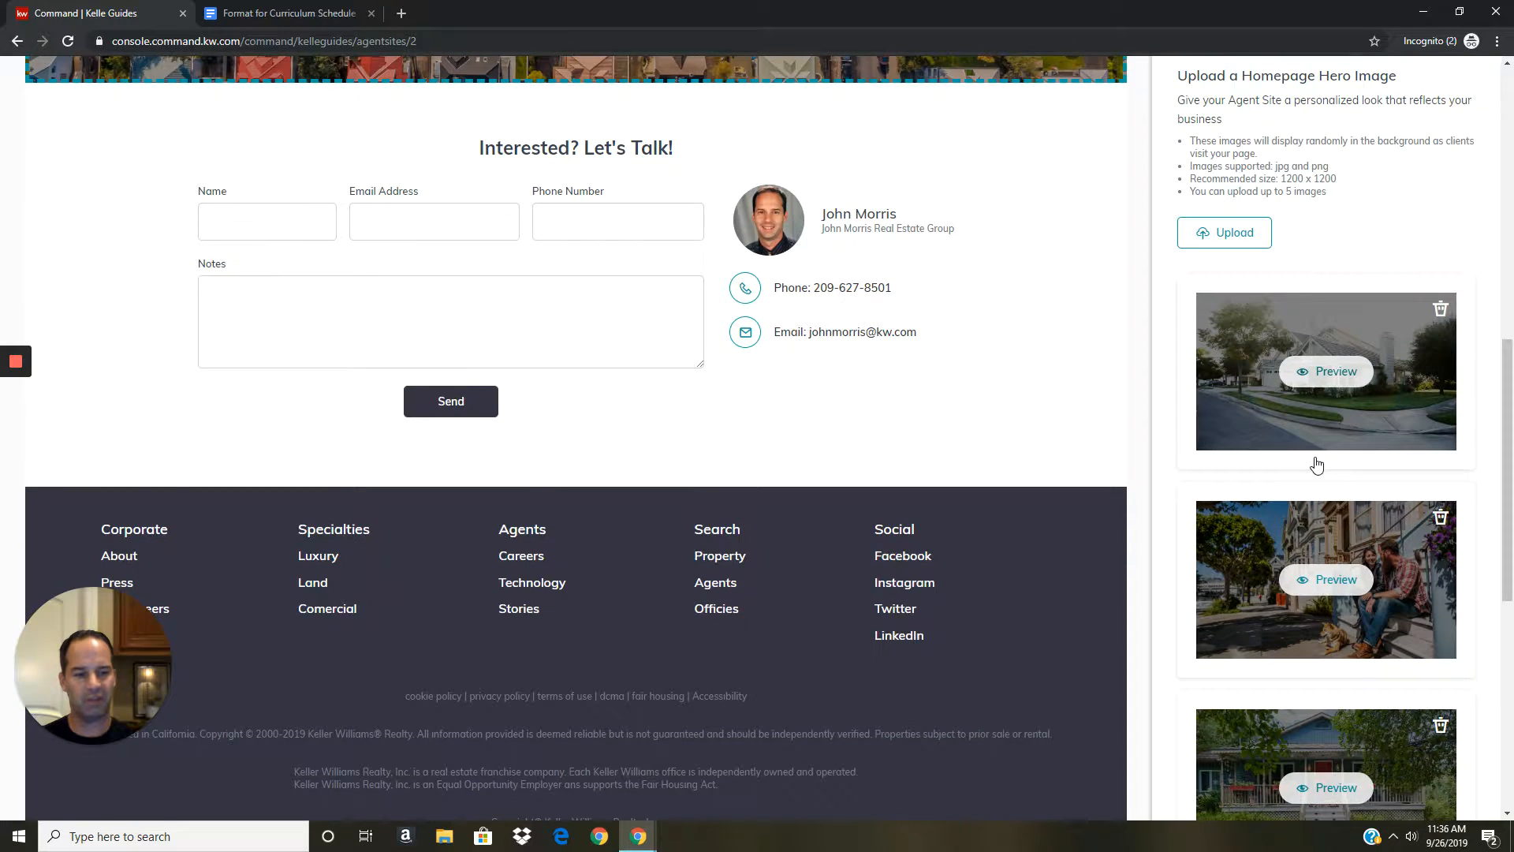
scroll(1314, 457, down, 2)
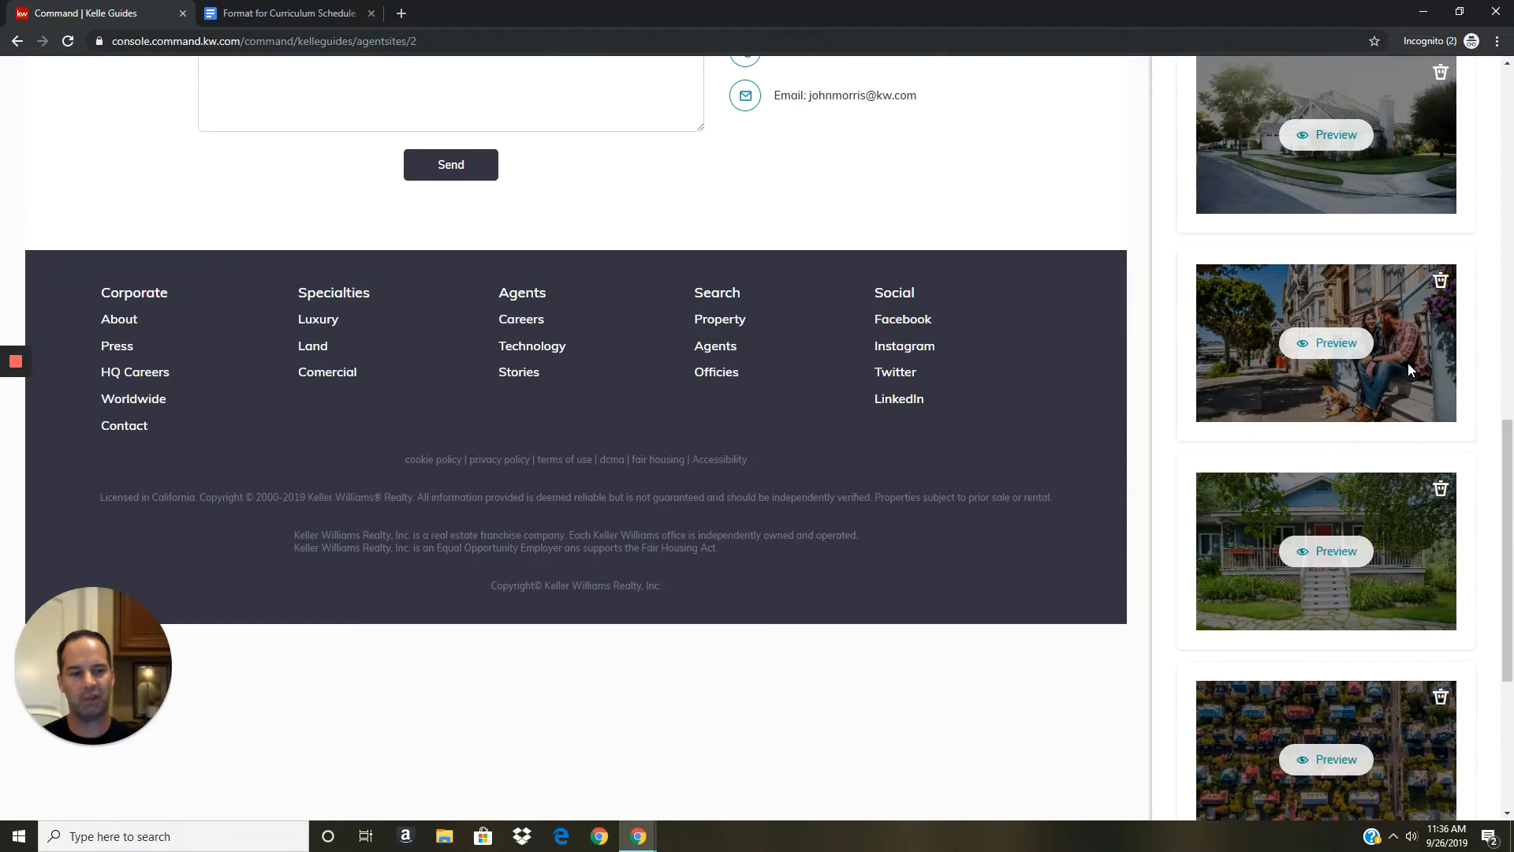
scroll(1407, 280, up, 2)
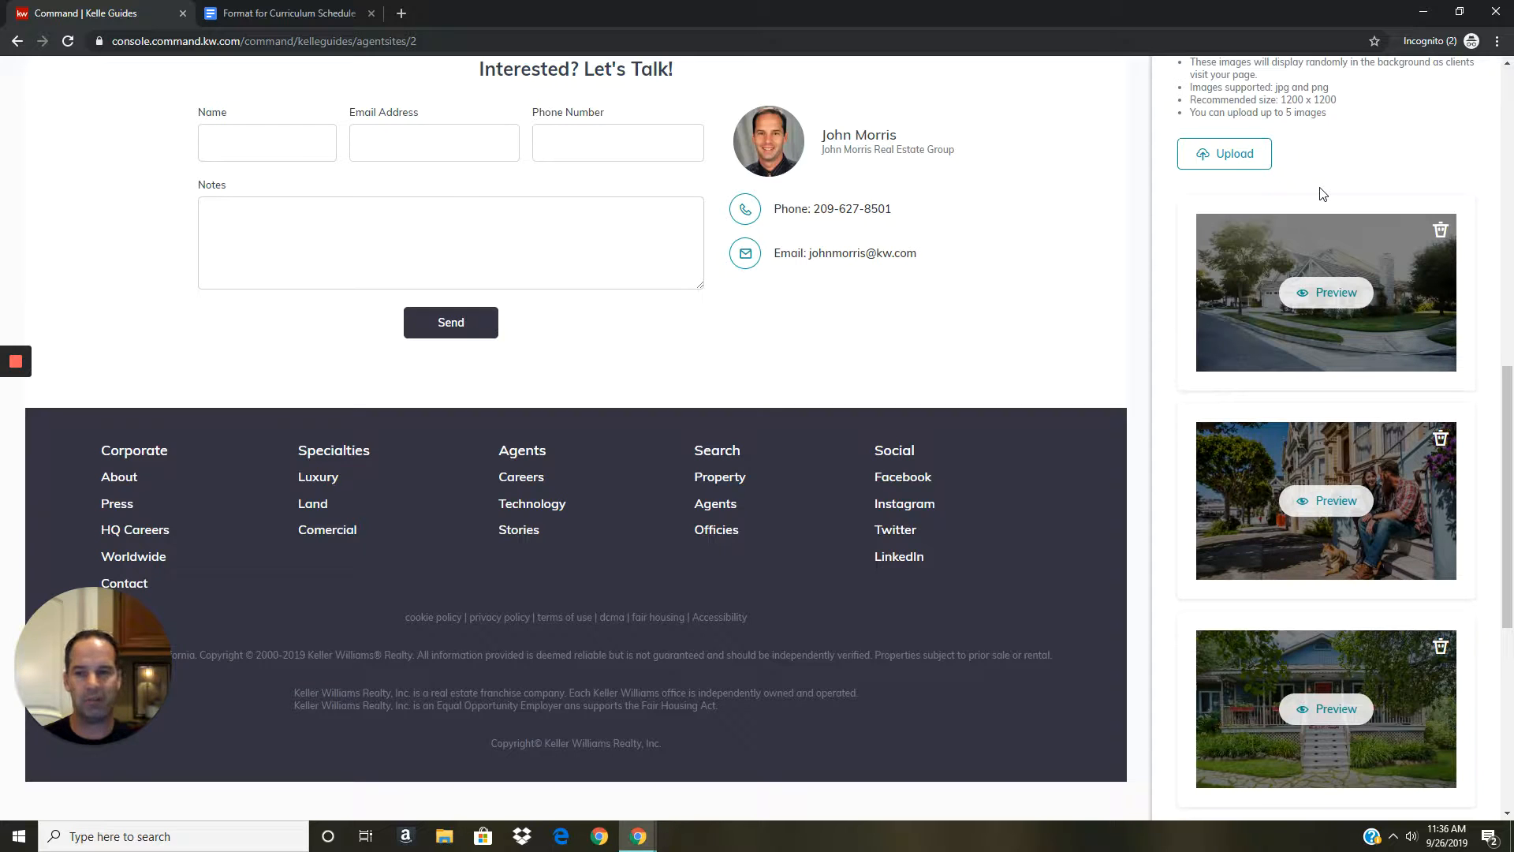
scroll(1323, 193, down, 1)
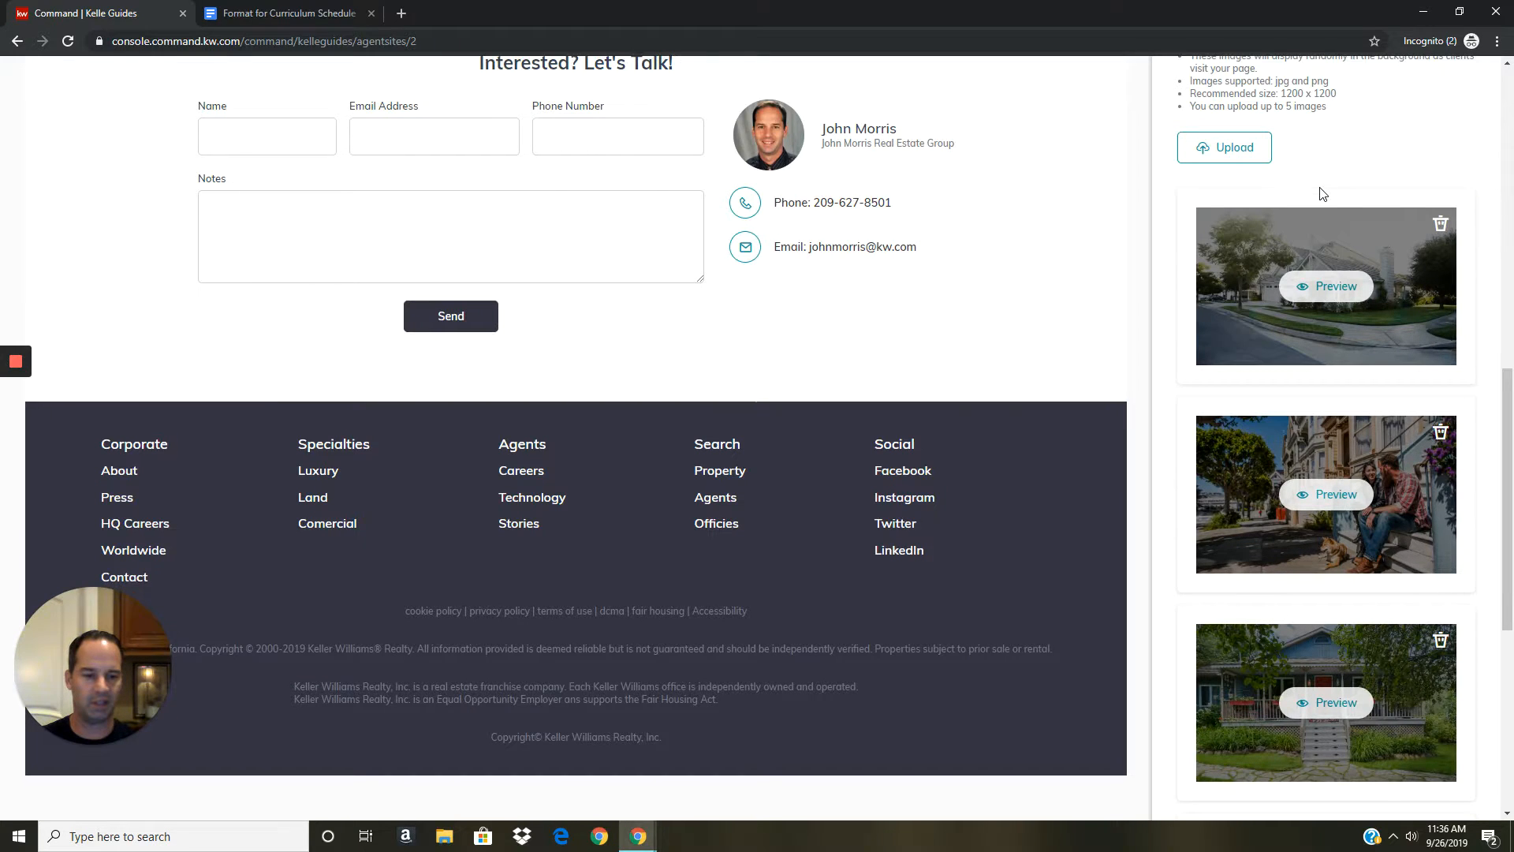
scroll(1322, 190, down, 7)
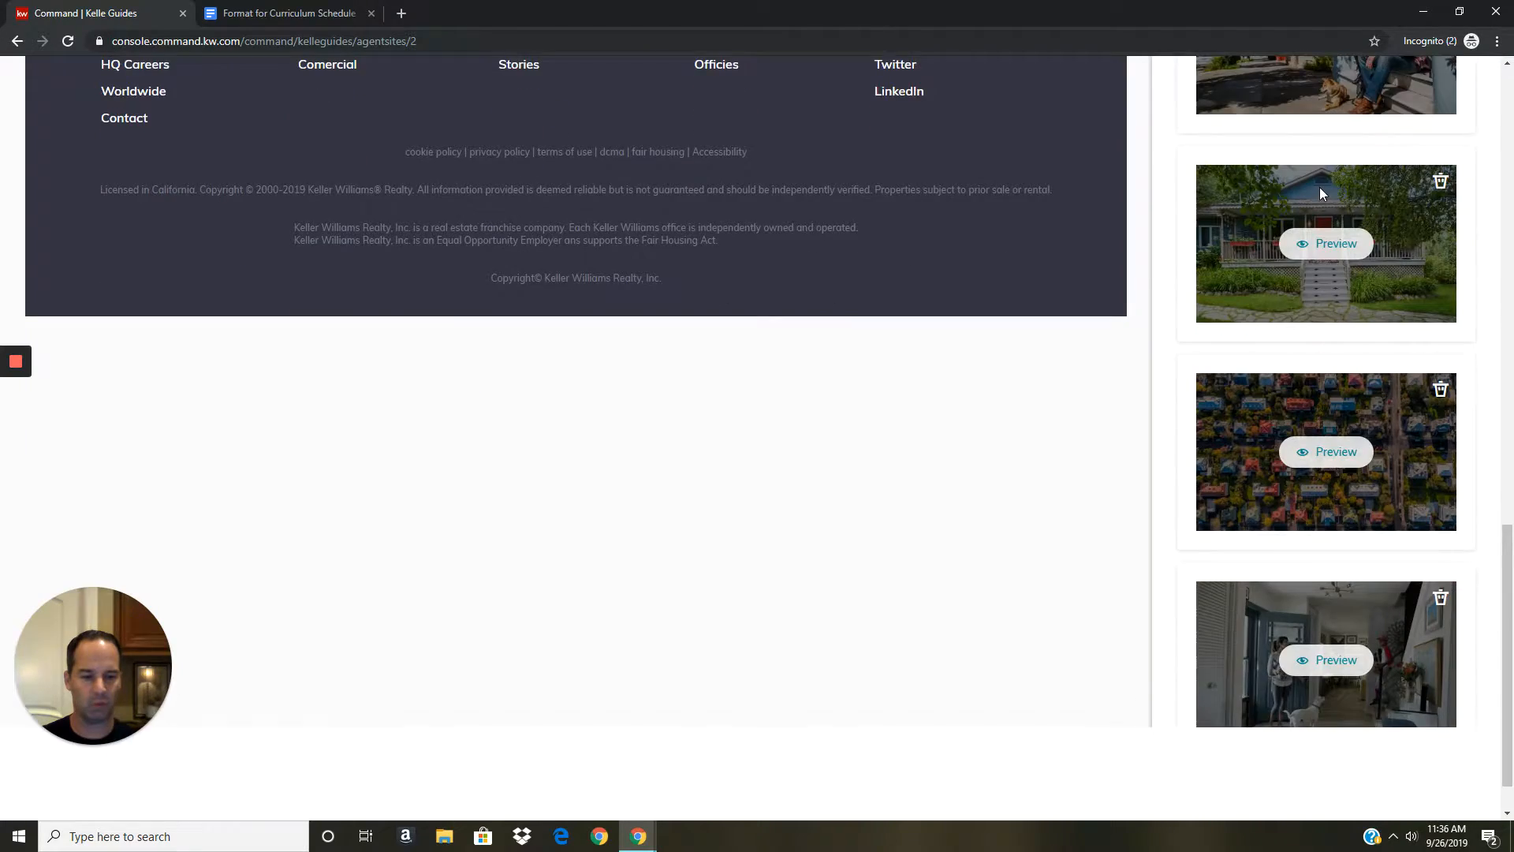
scroll(1277, 310, up, 9)
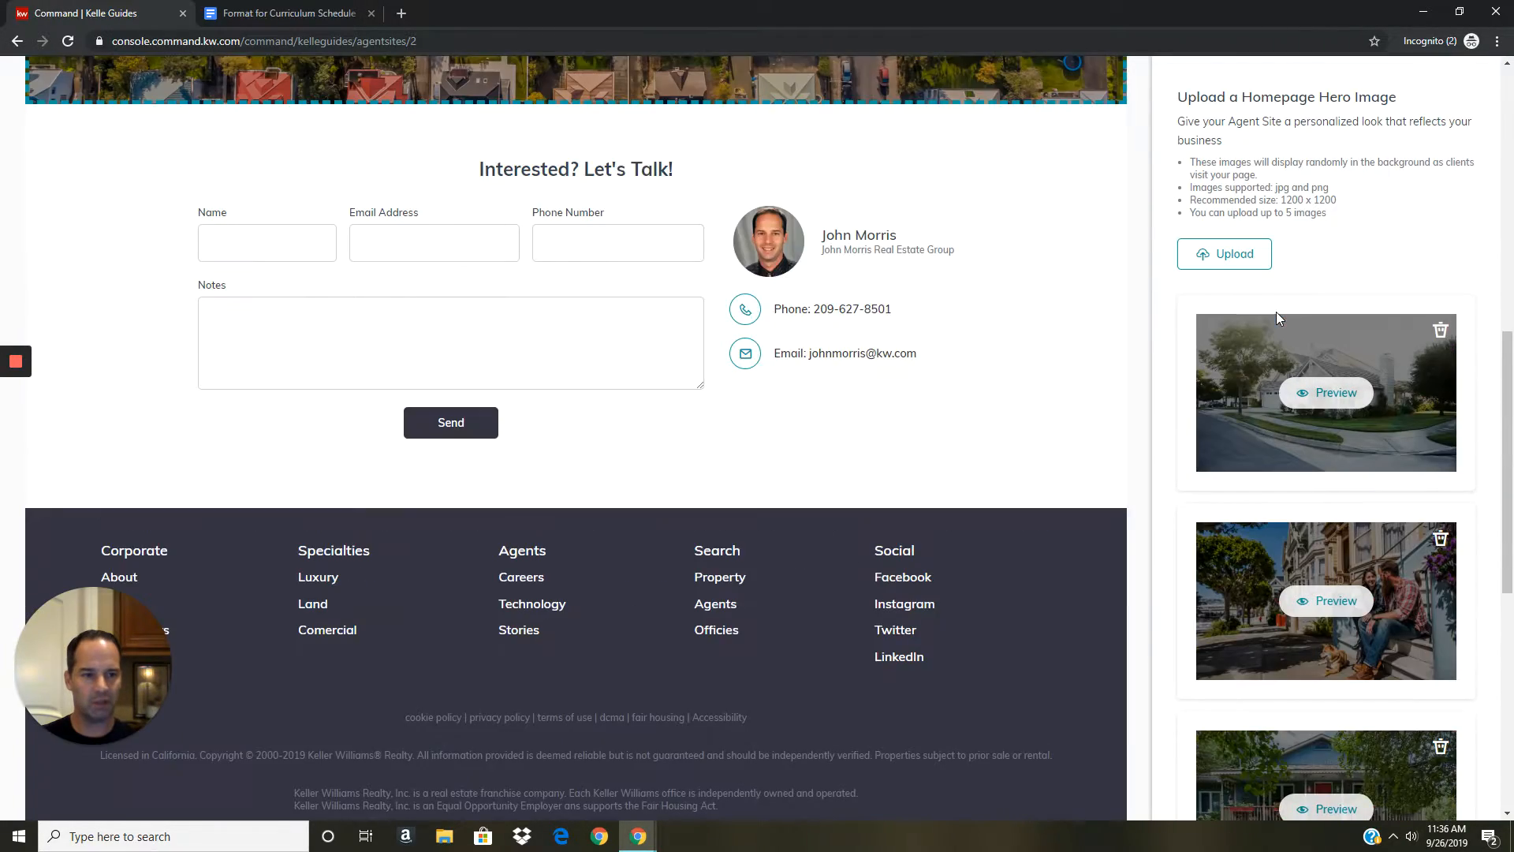
scroll(1279, 318, up, 7)
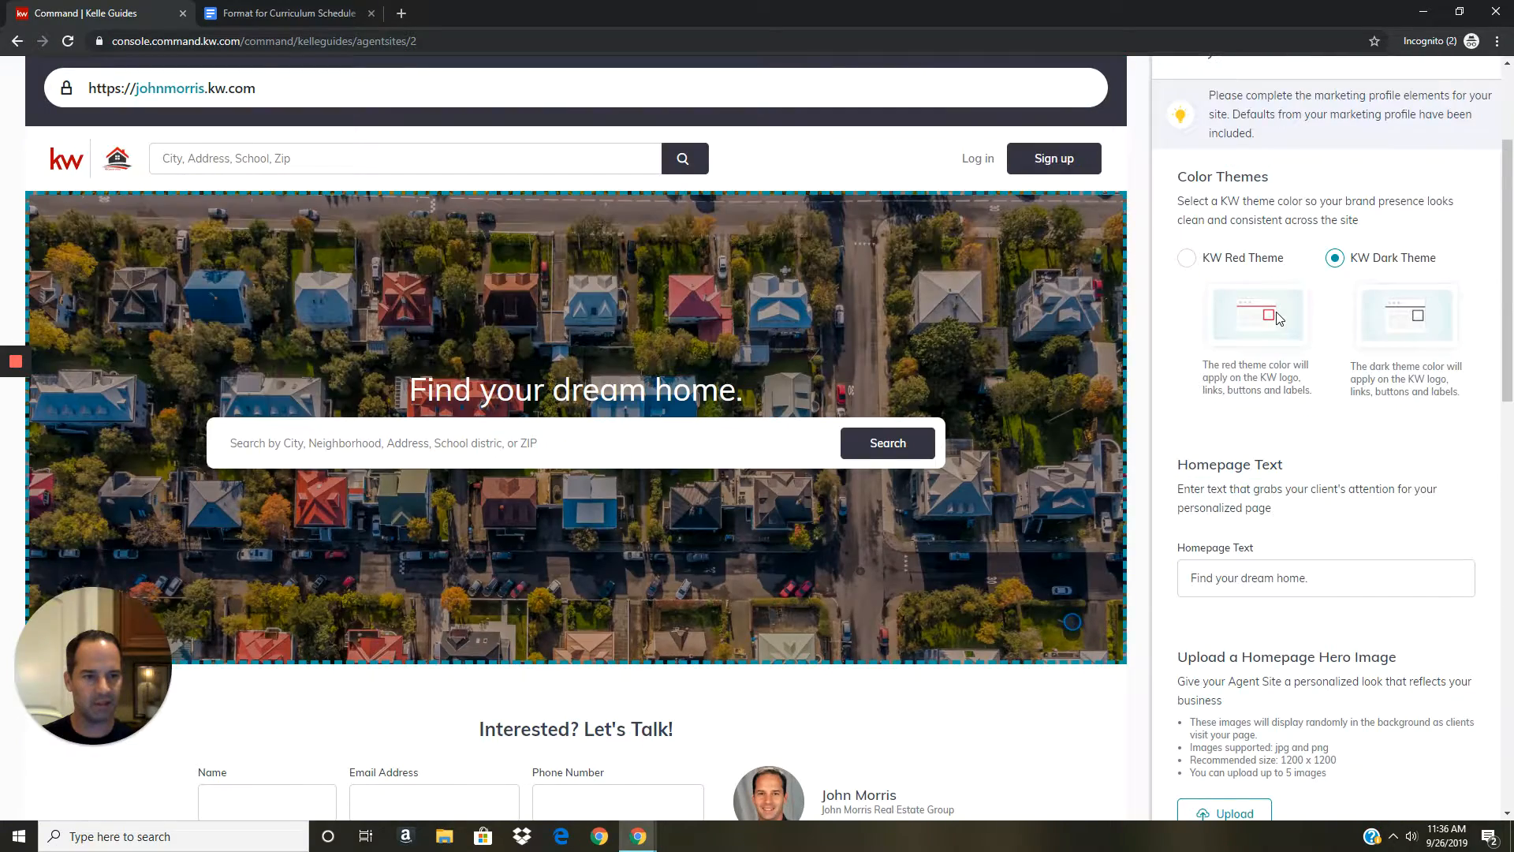
scroll(1277, 316, up, 3)
scroll(1276, 301, down, 8)
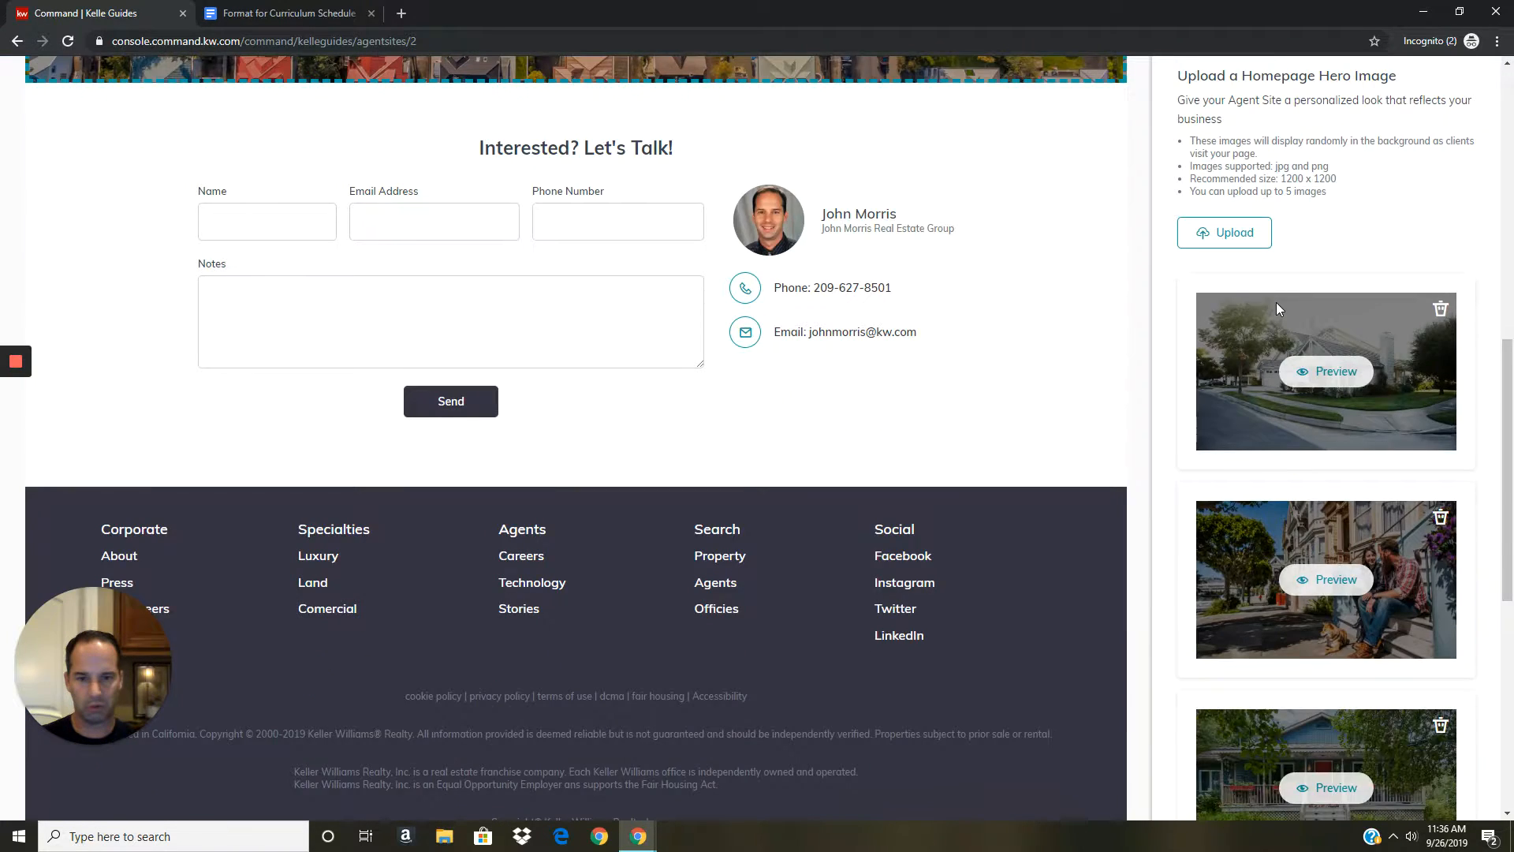
scroll(1276, 301, down, 6)
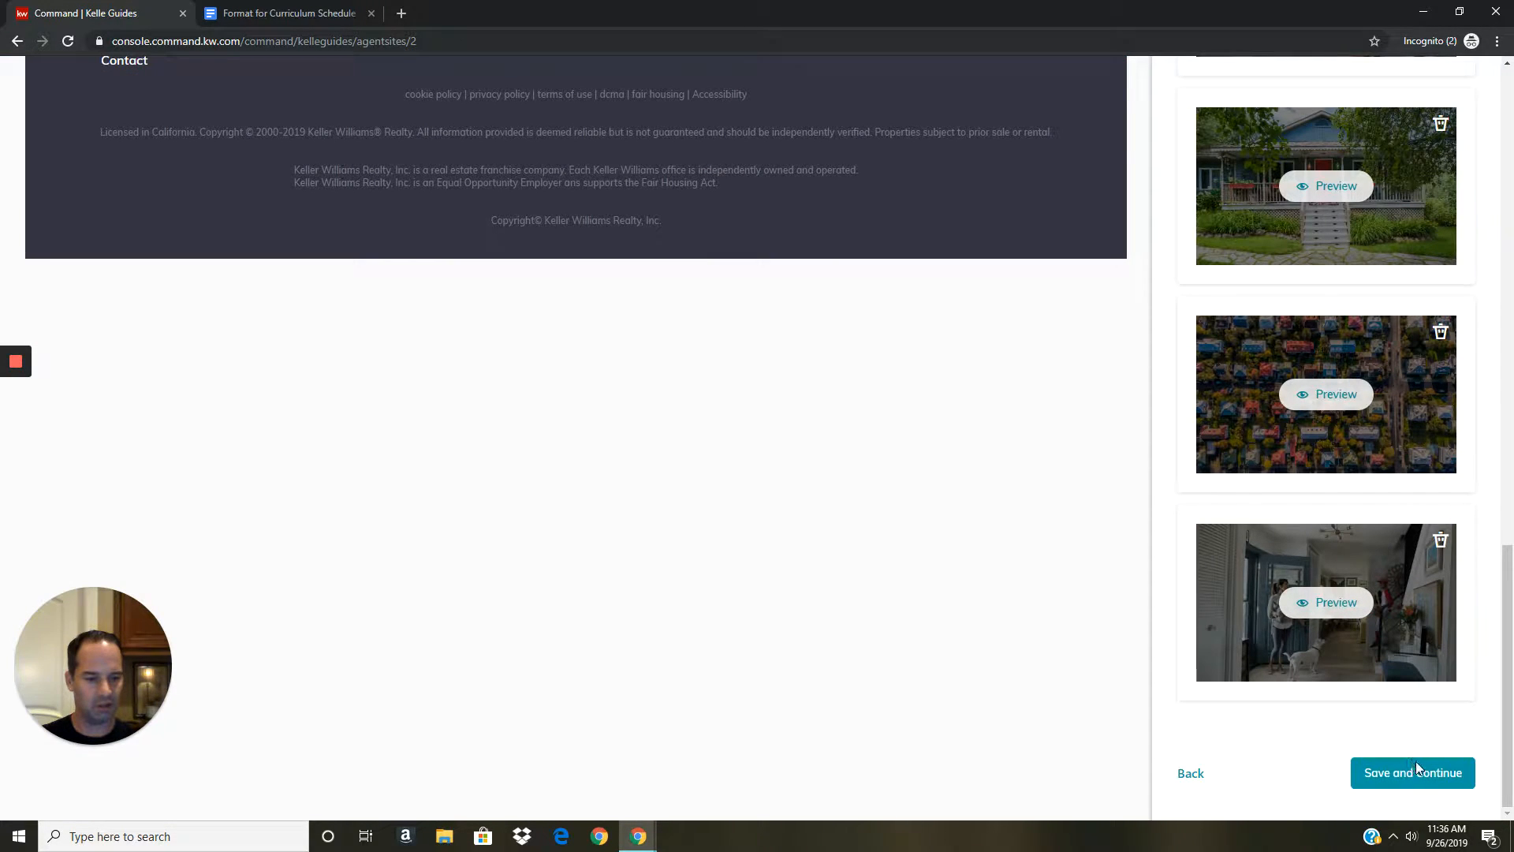
Save the dark theme and hero images, then toggle the Navigation list and try dragging Contact Us.
click(1429, 759)
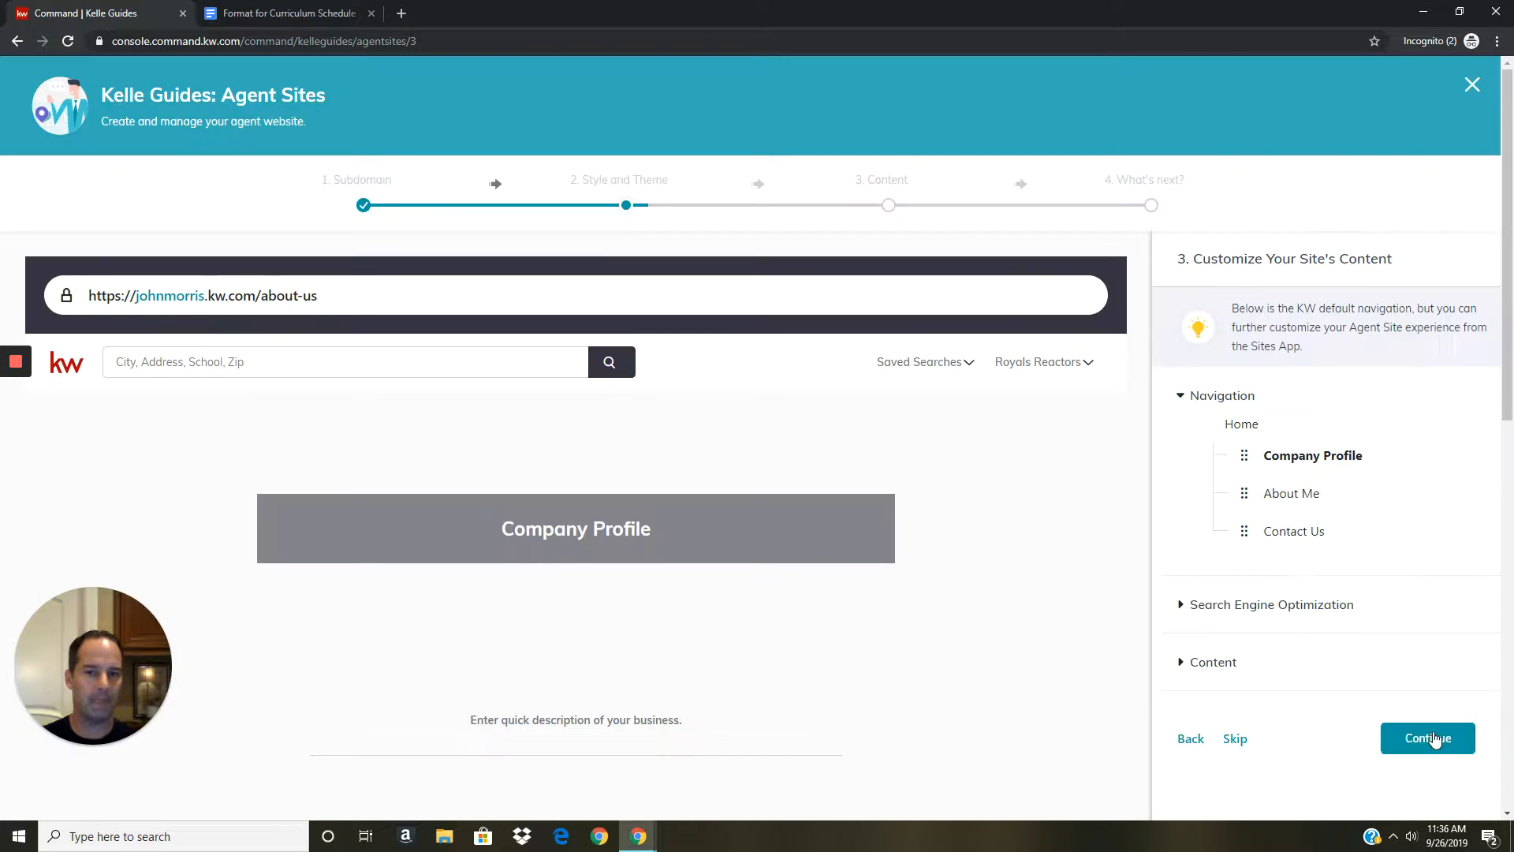
click(1178, 402)
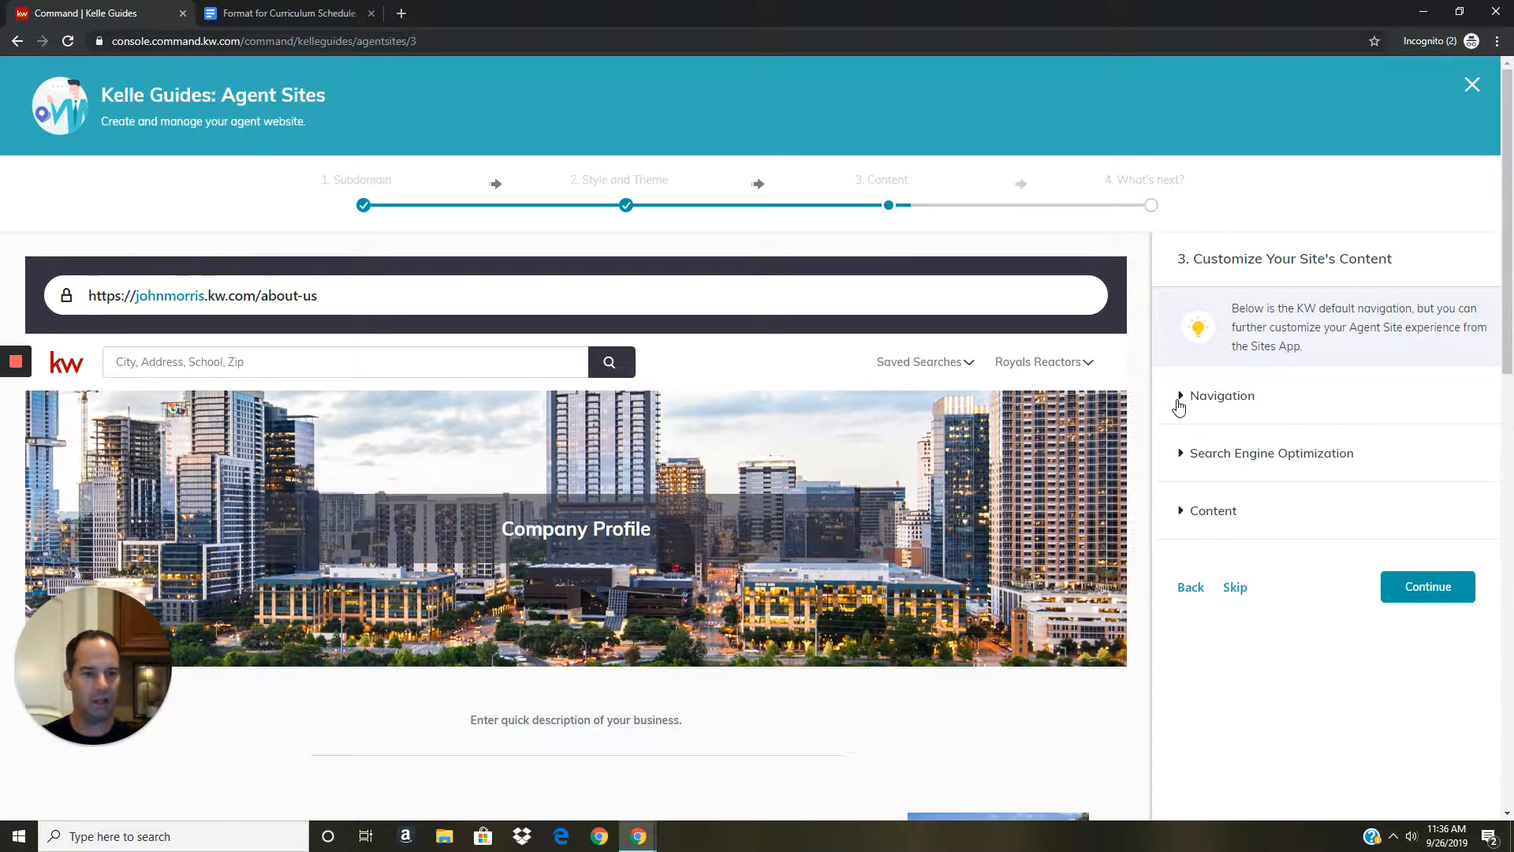
click(1178, 402)
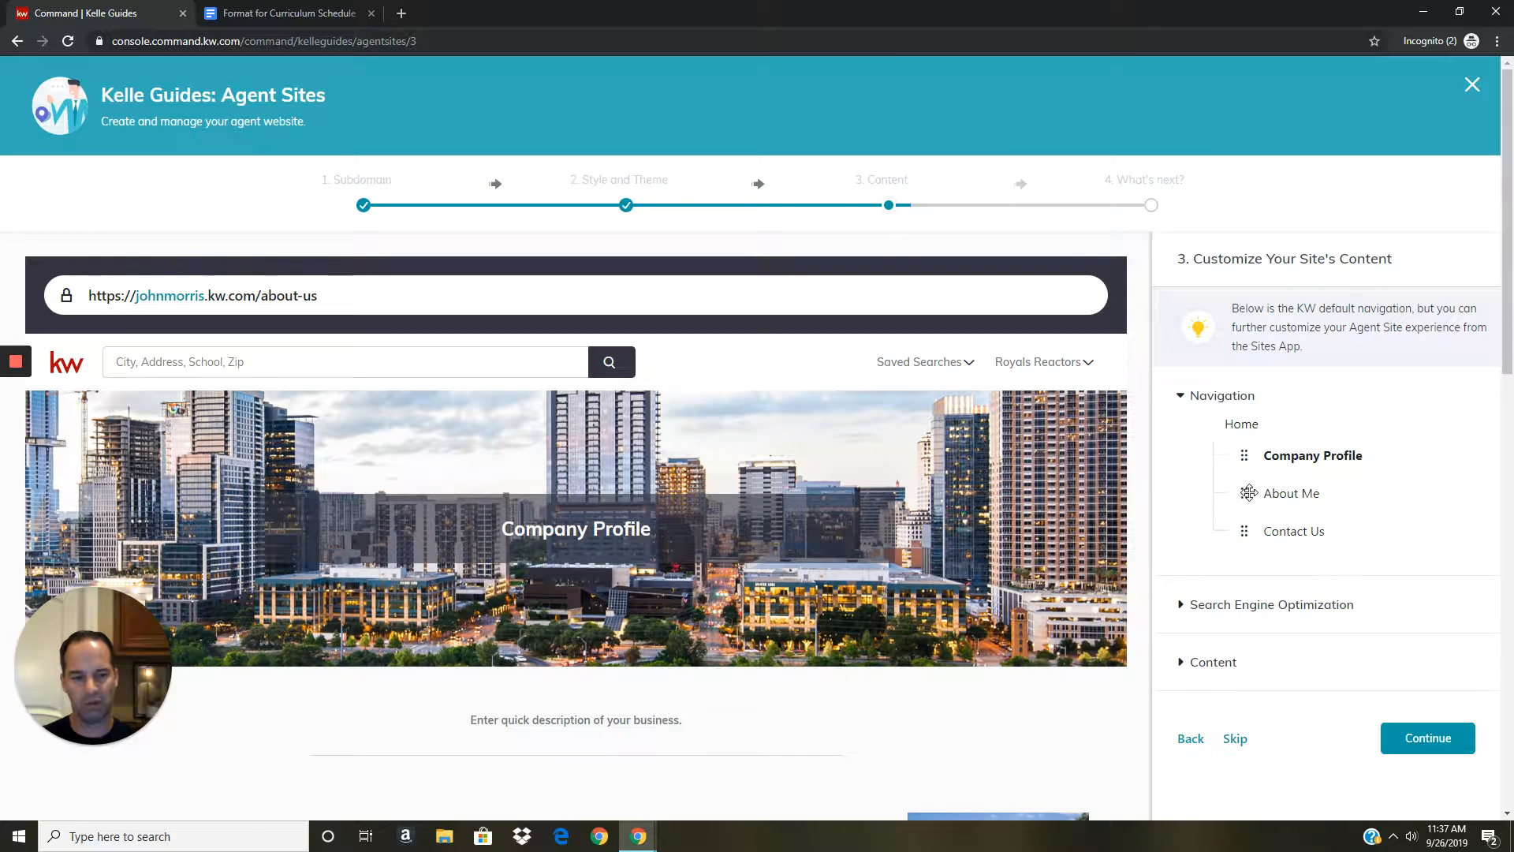
mouse_move(1243, 530)
mouse_down()
mouse_move(1257, 463)
mouse_move(1264, 546)
mouse_up()
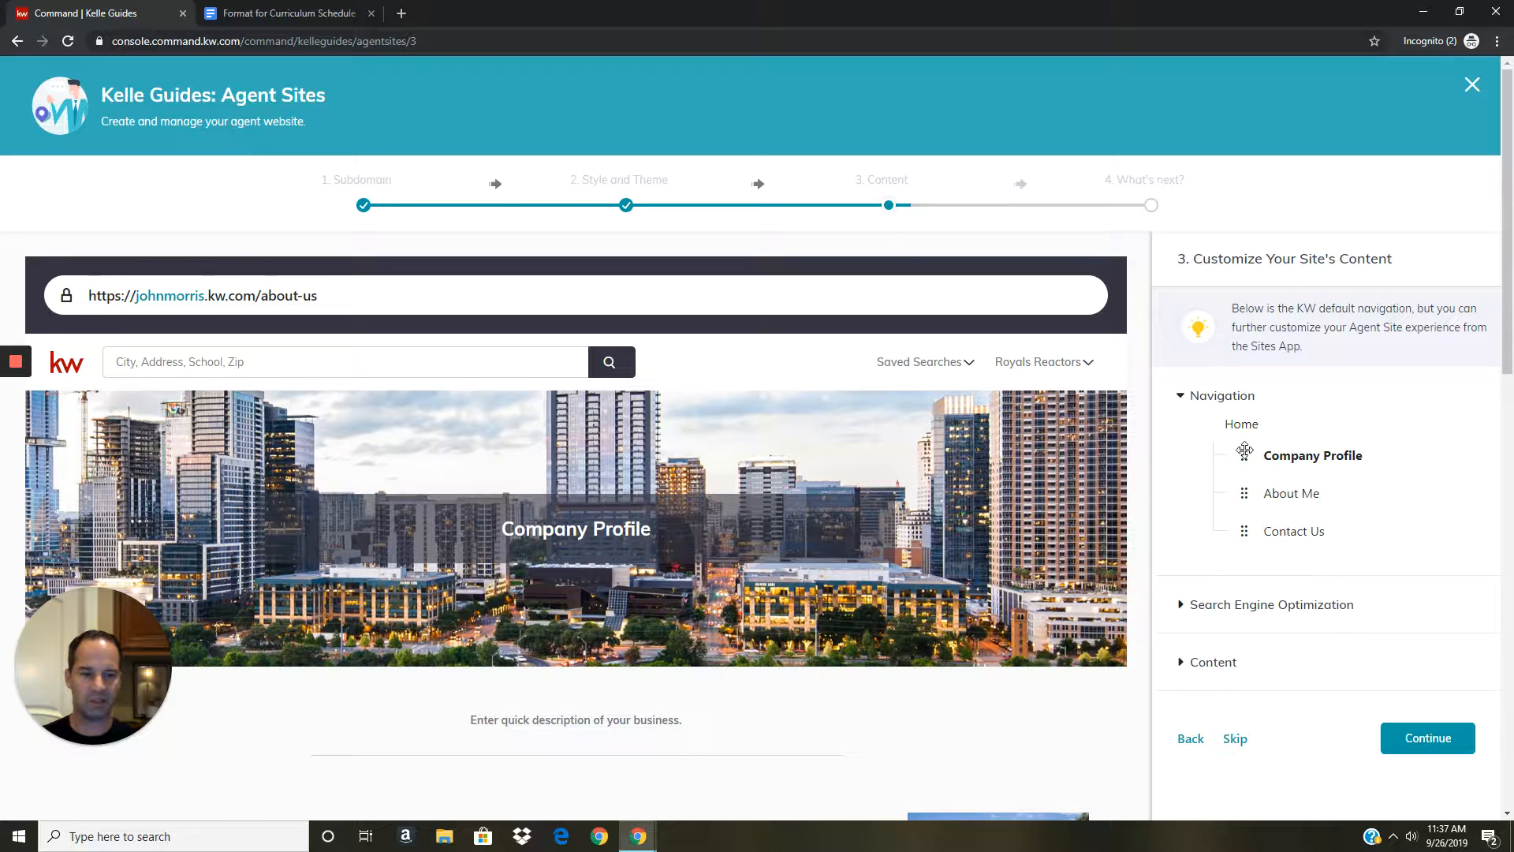
Expand Company Profile's SEO settings and check the URL Slug and SEO Description info tips.
click(1183, 610)
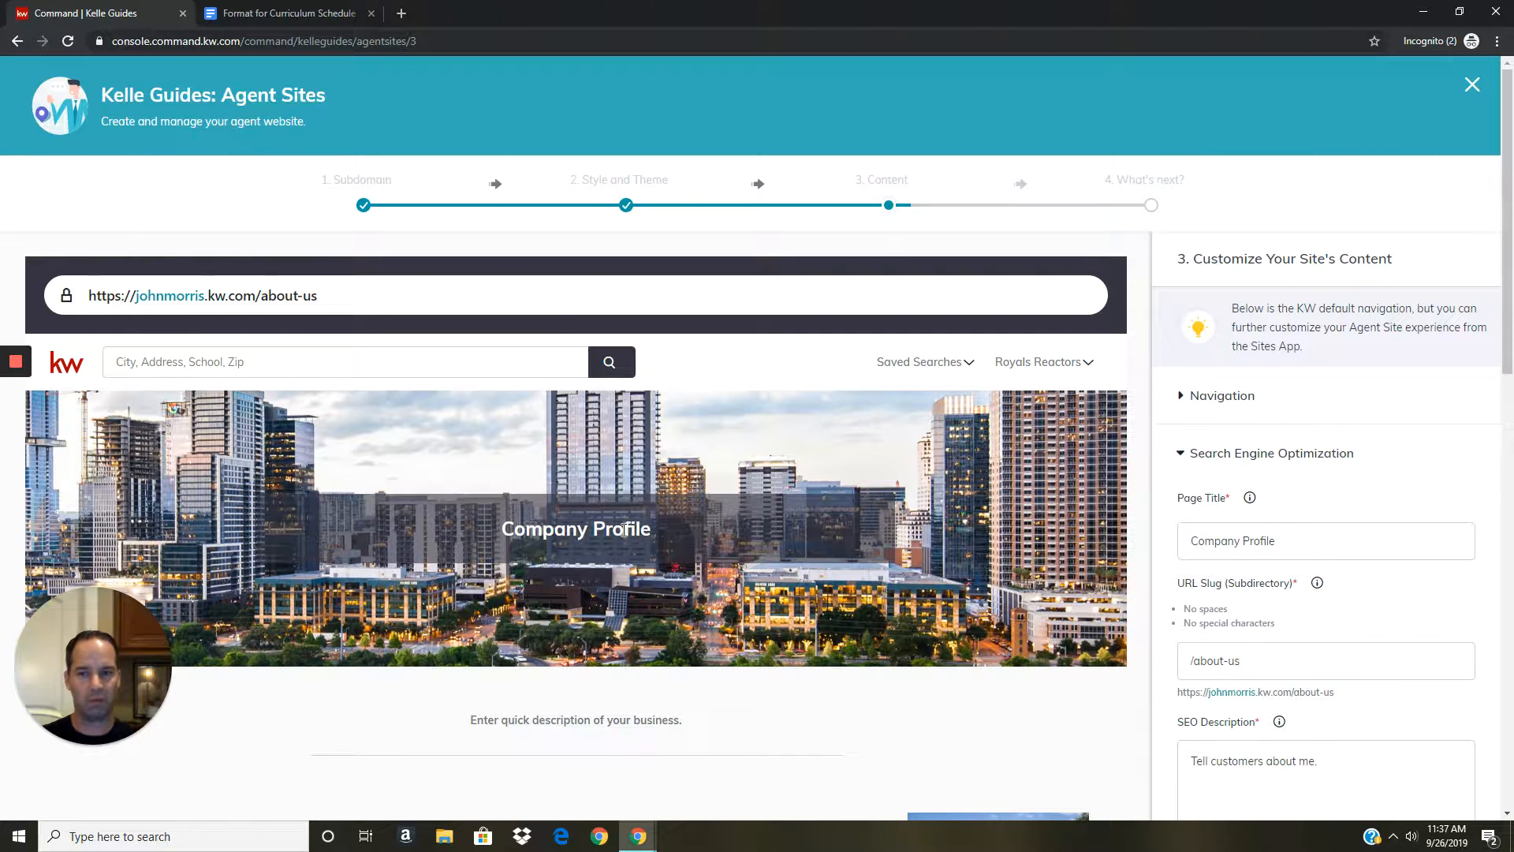
scroll(1072, 576, down, 2)
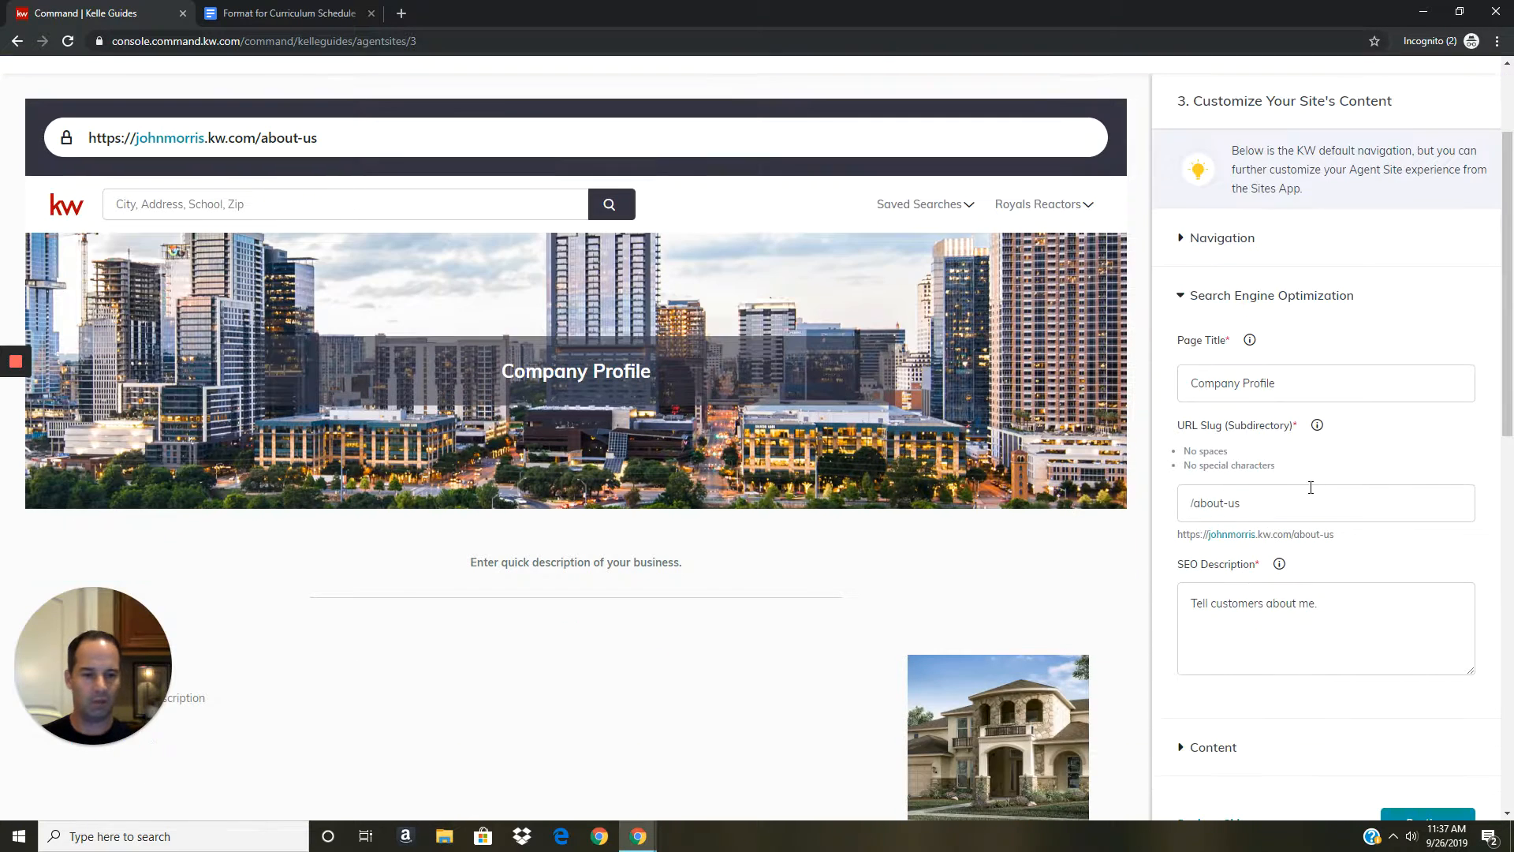
mouse_move(1318, 426)
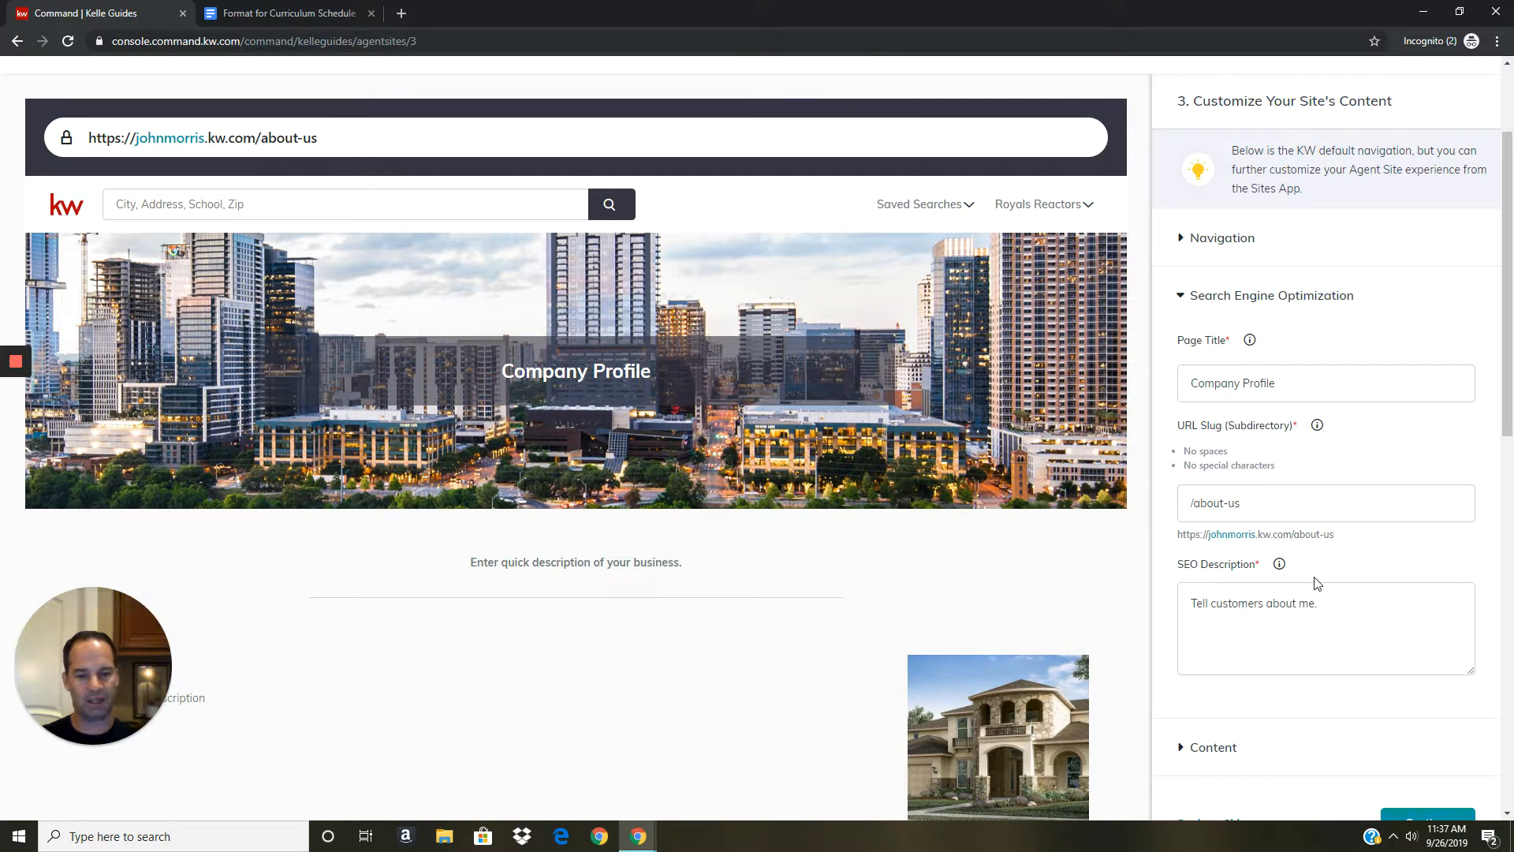
mouse_move(1279, 564)
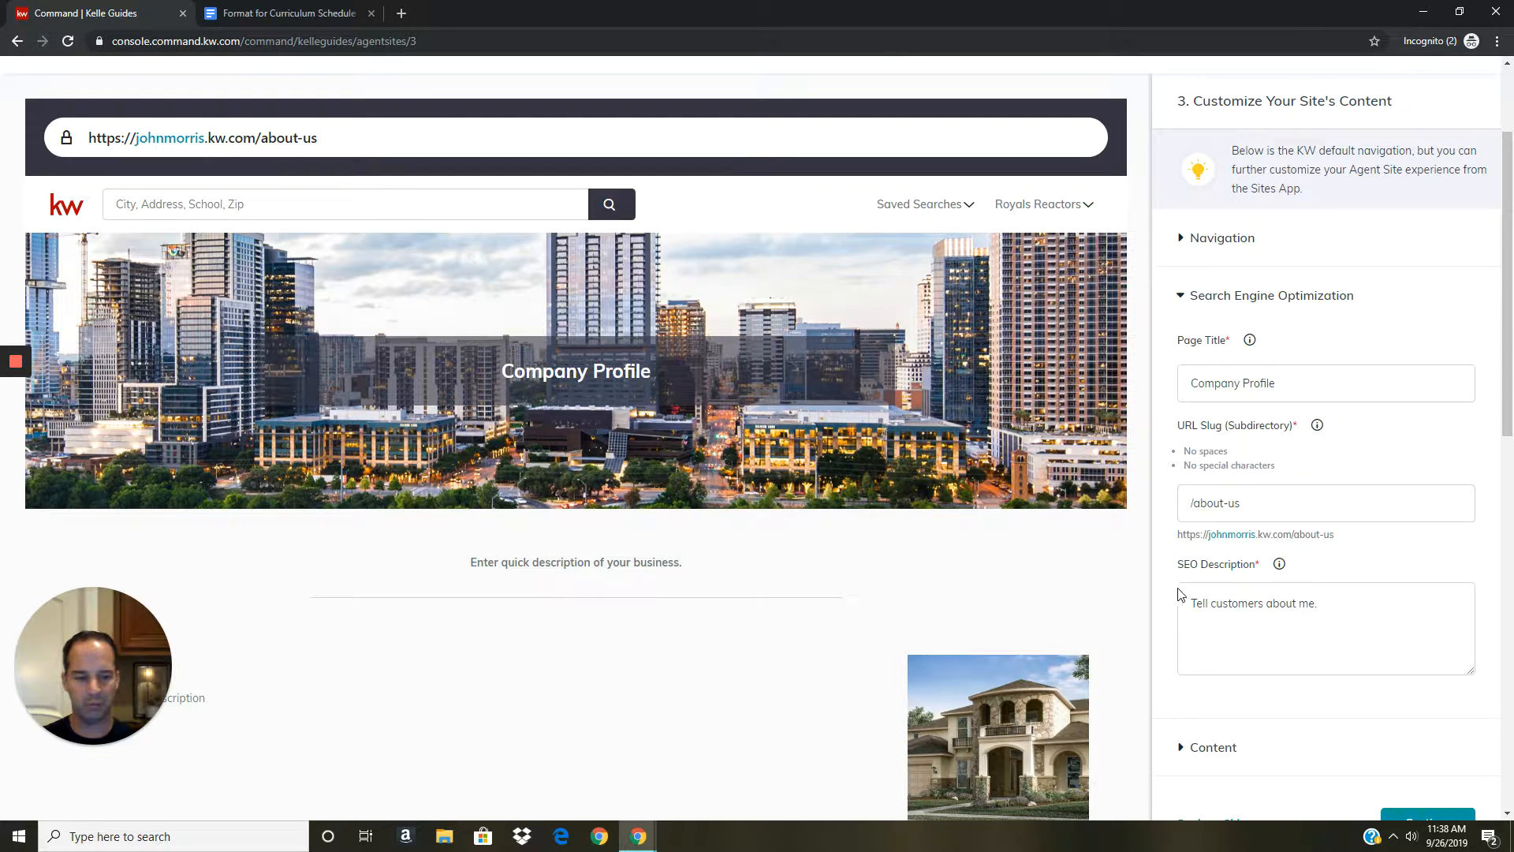
scroll(1226, 636, down, 2)
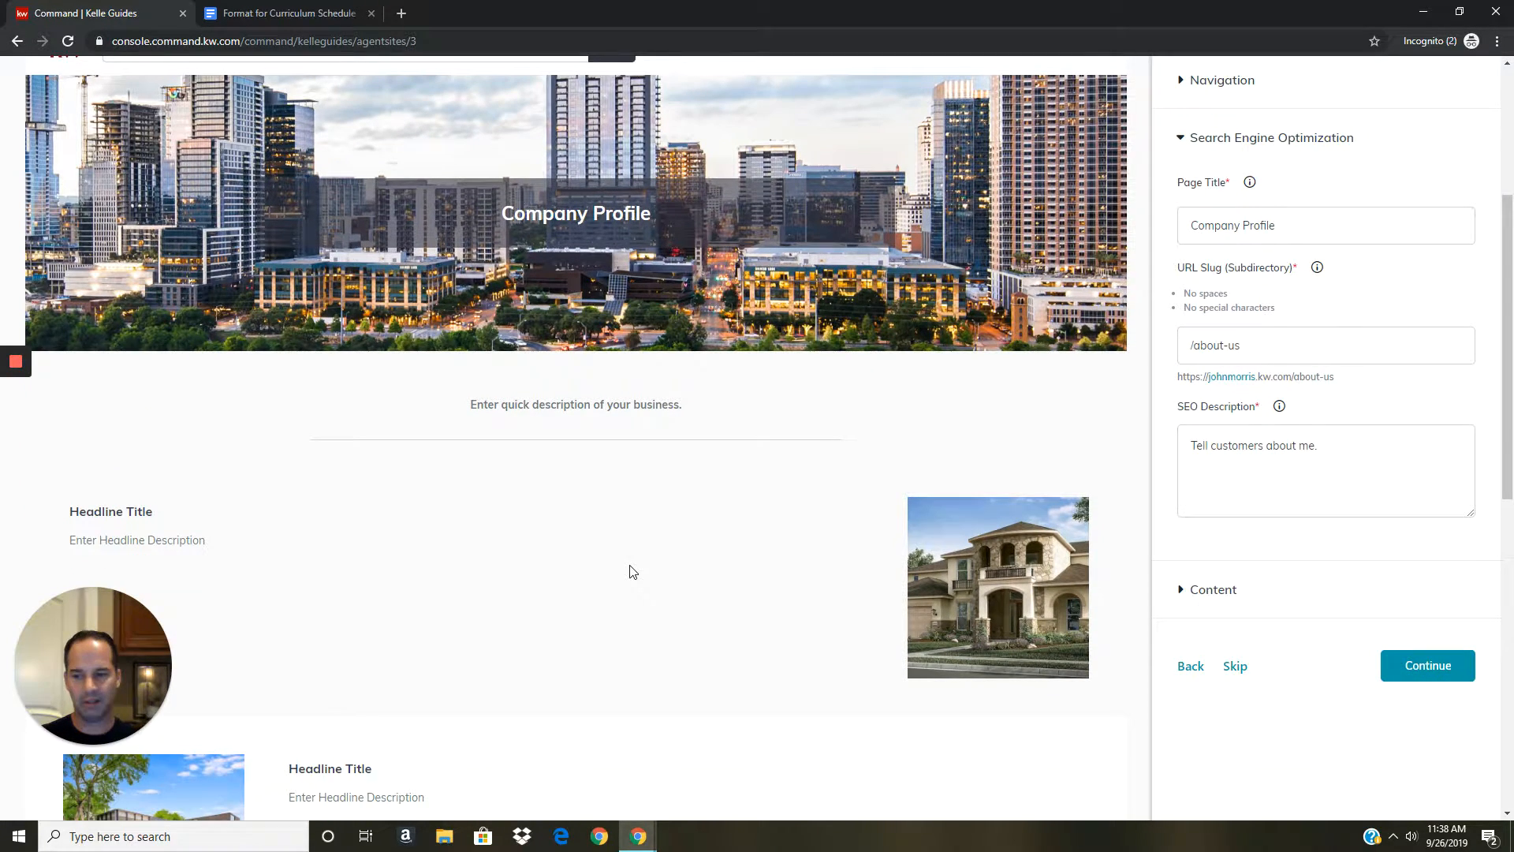
scroll(631, 568, down, 3)
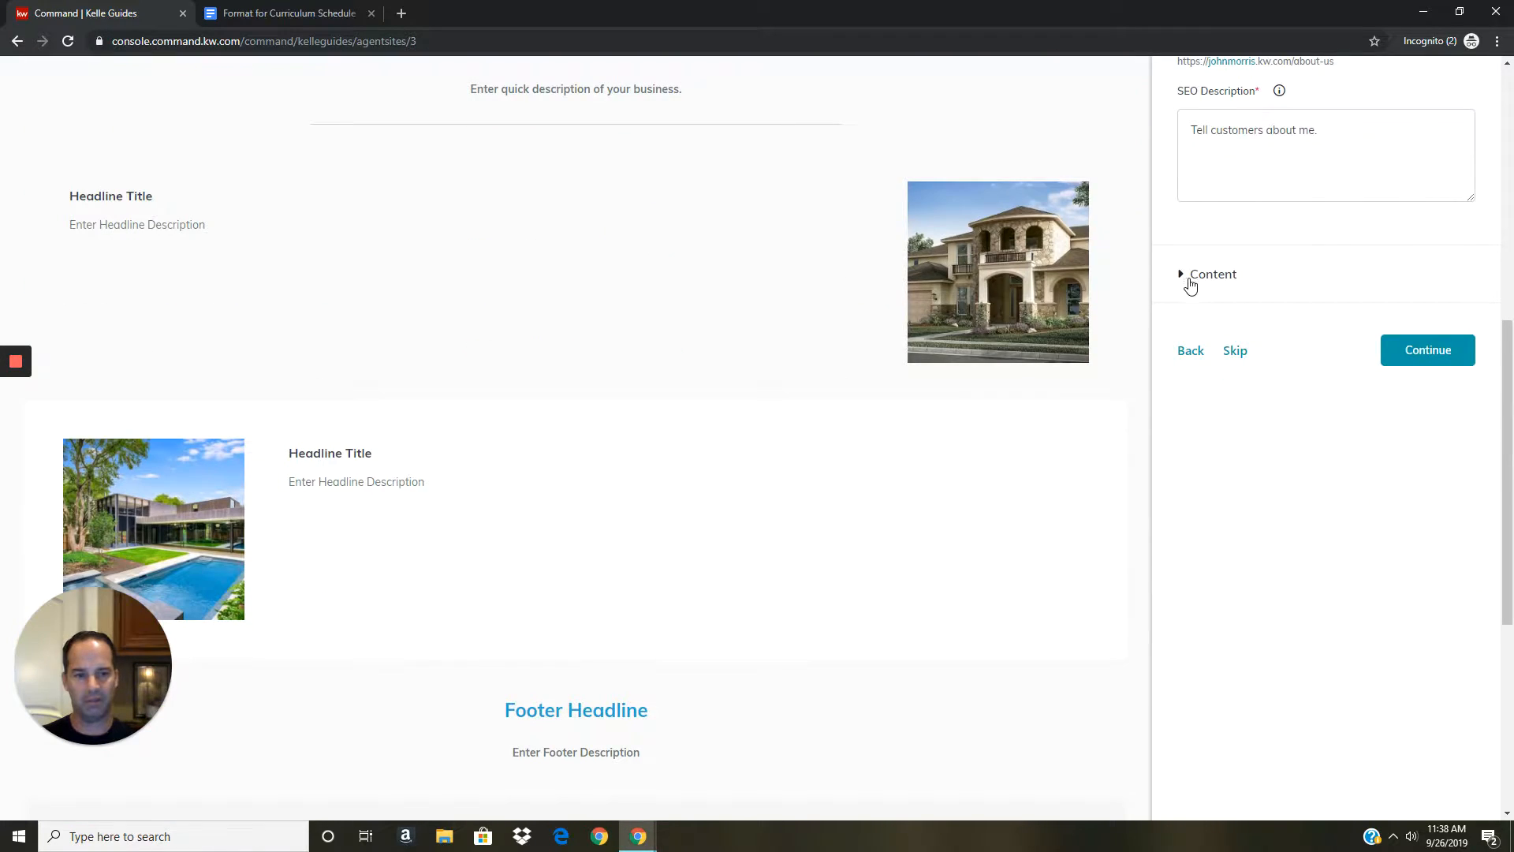
Expand Company Profile's Content section, review the Intro, Section and Footer text, and continue.
click(1192, 274)
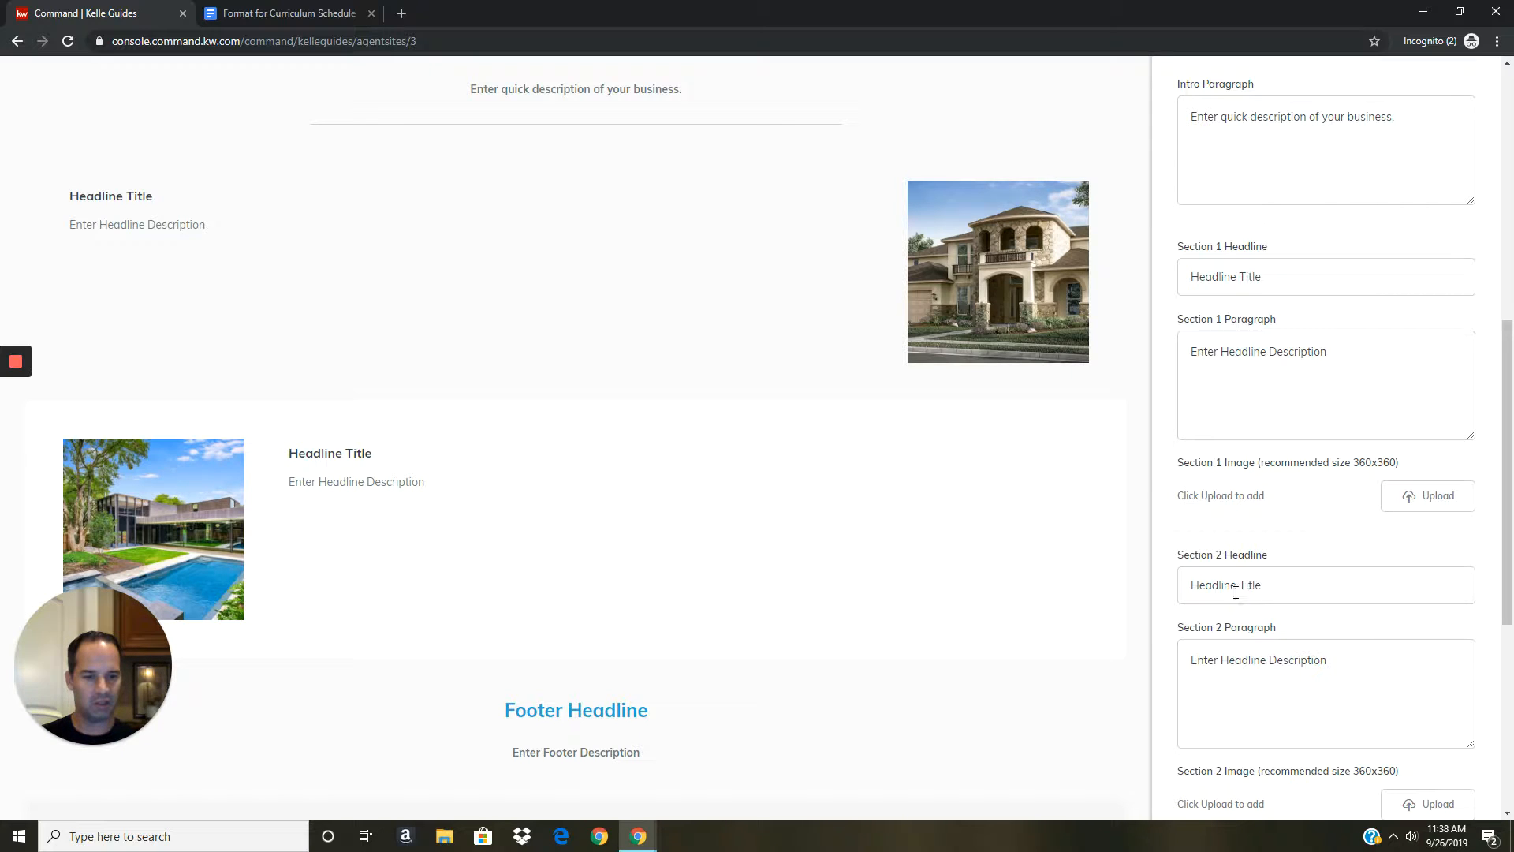
scroll(1254, 579, down, 2)
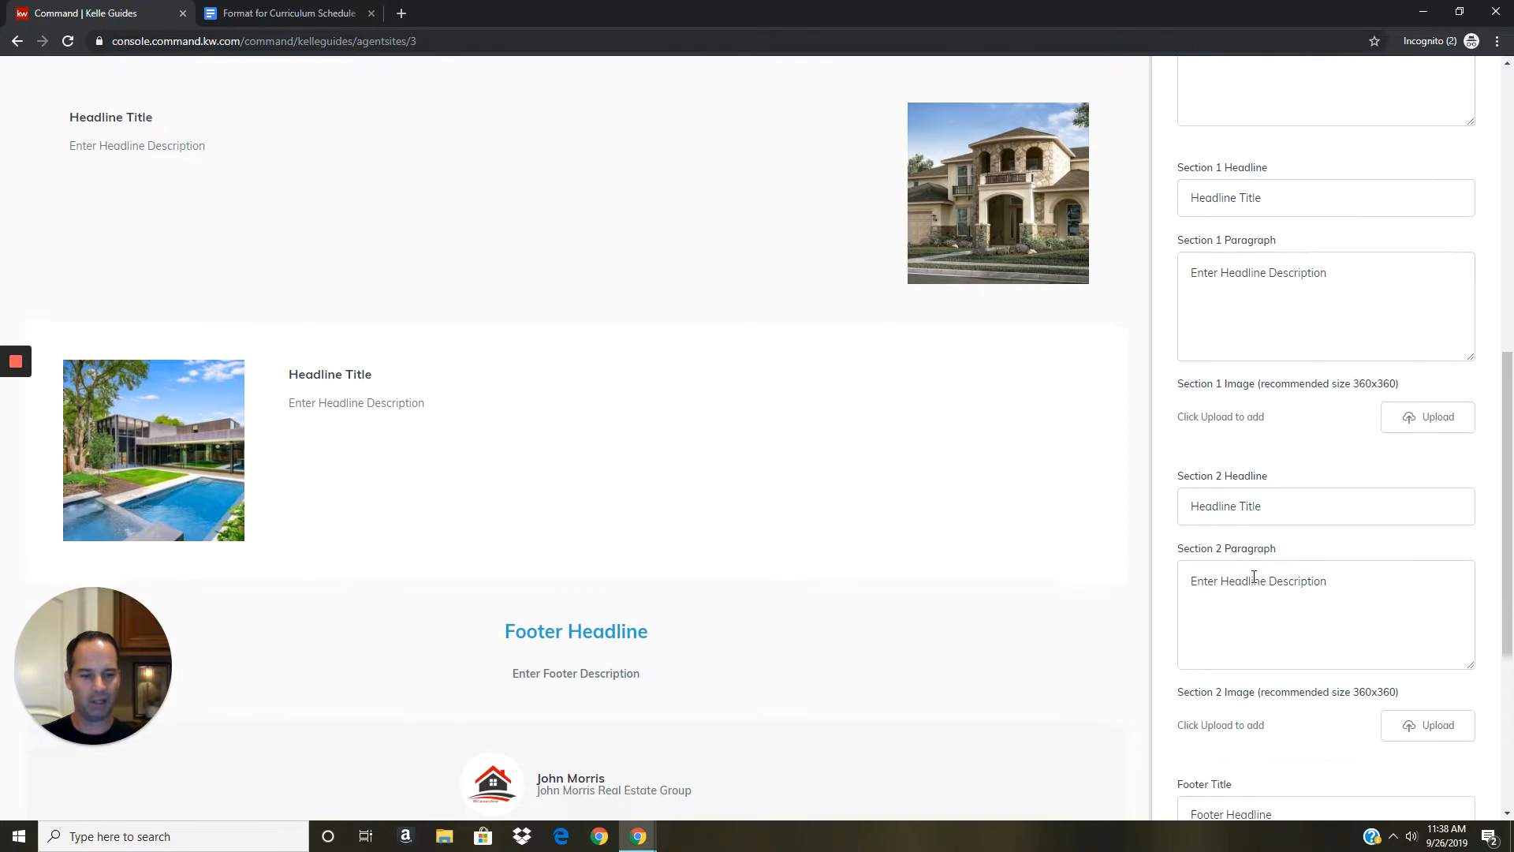
scroll(1243, 563, down, 1)
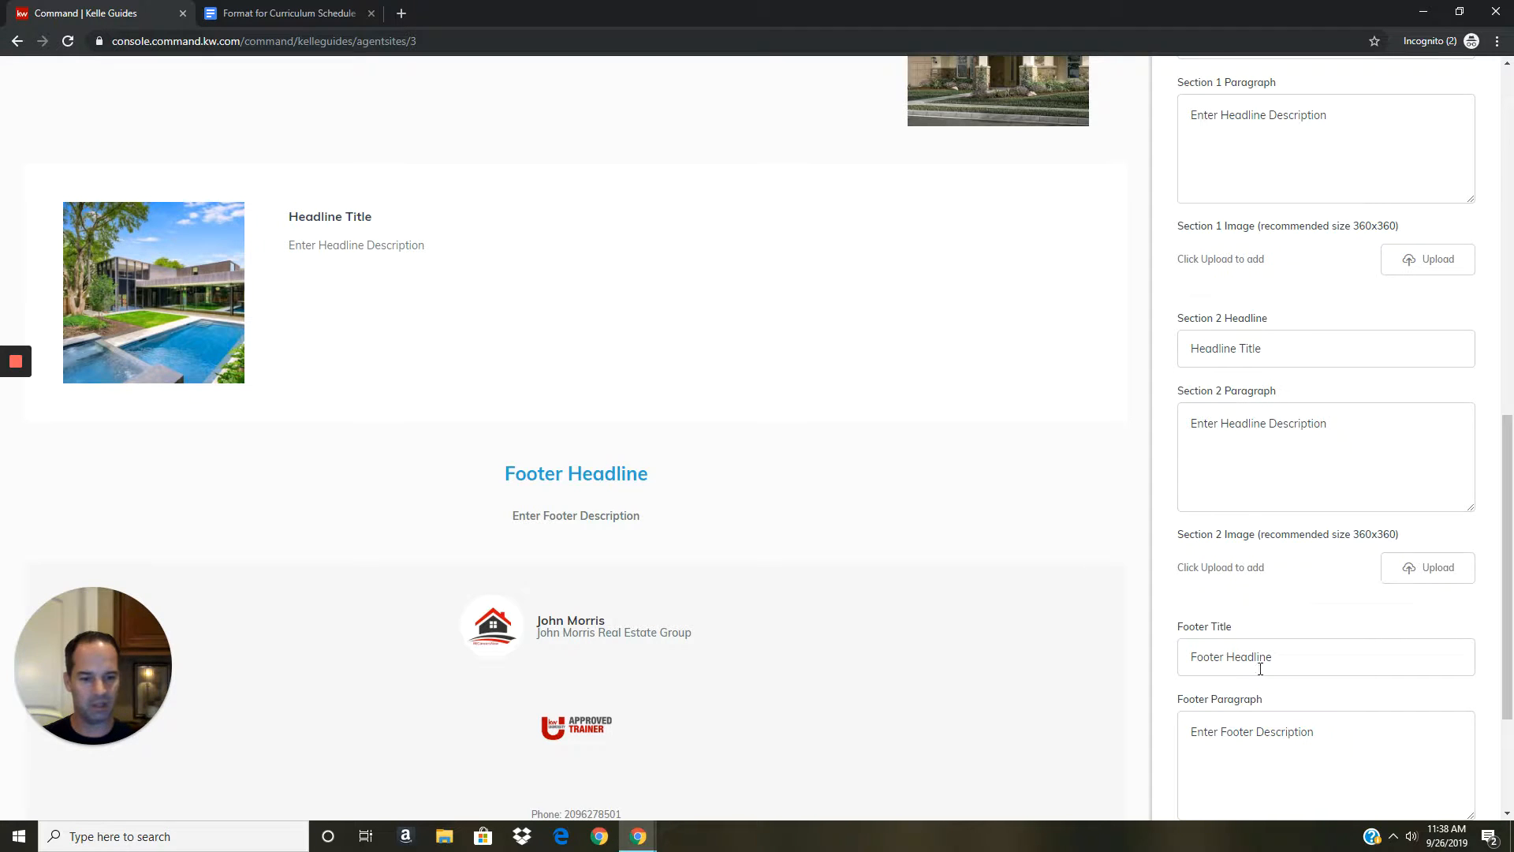
scroll(749, 521, up, 1)
scroll(749, 520, up, 5)
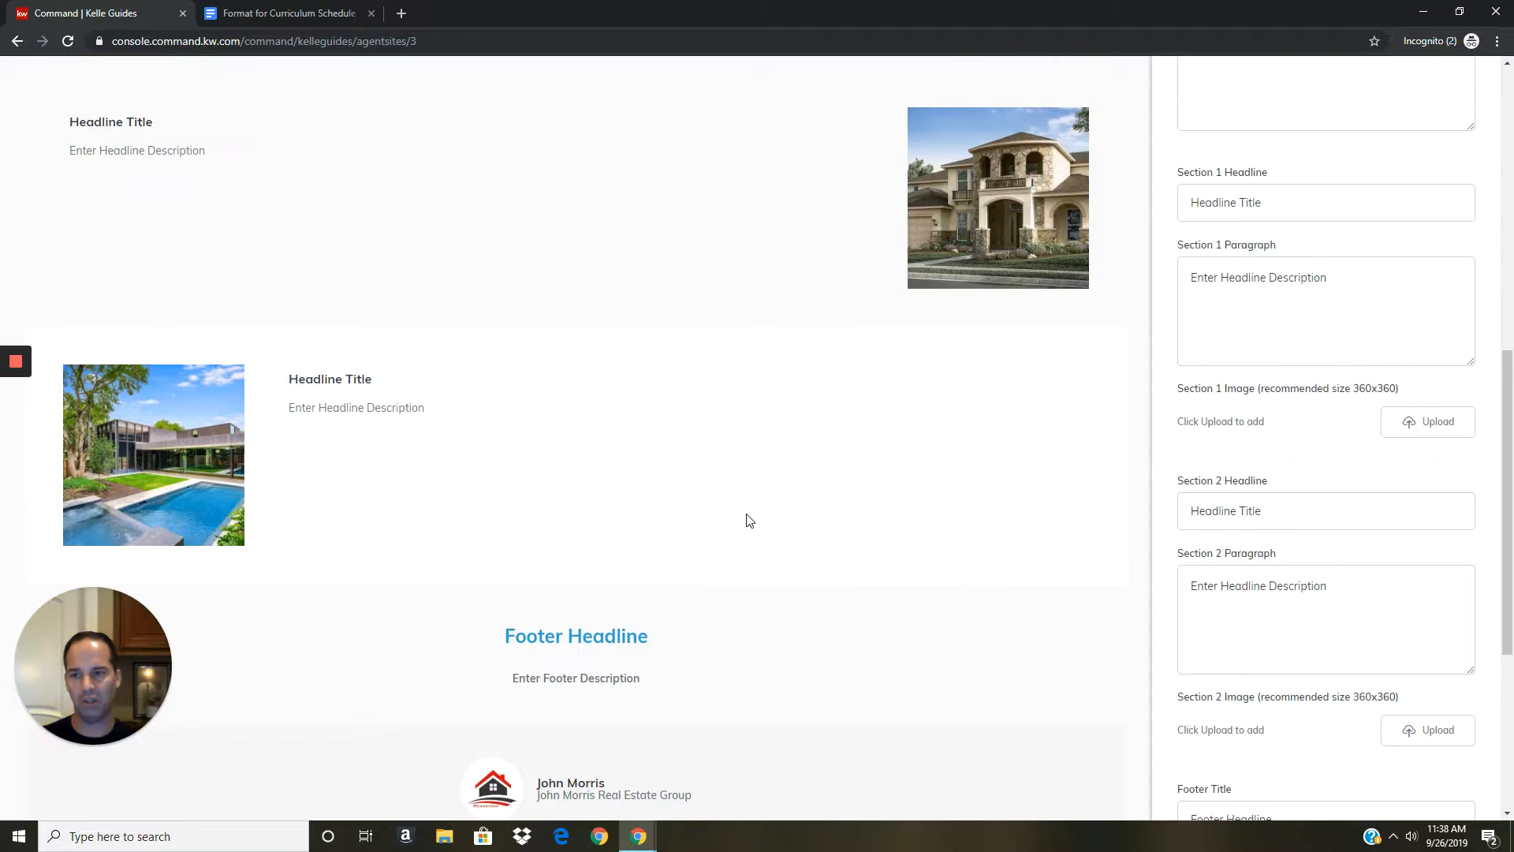
scroll(430, 501, down, 2)
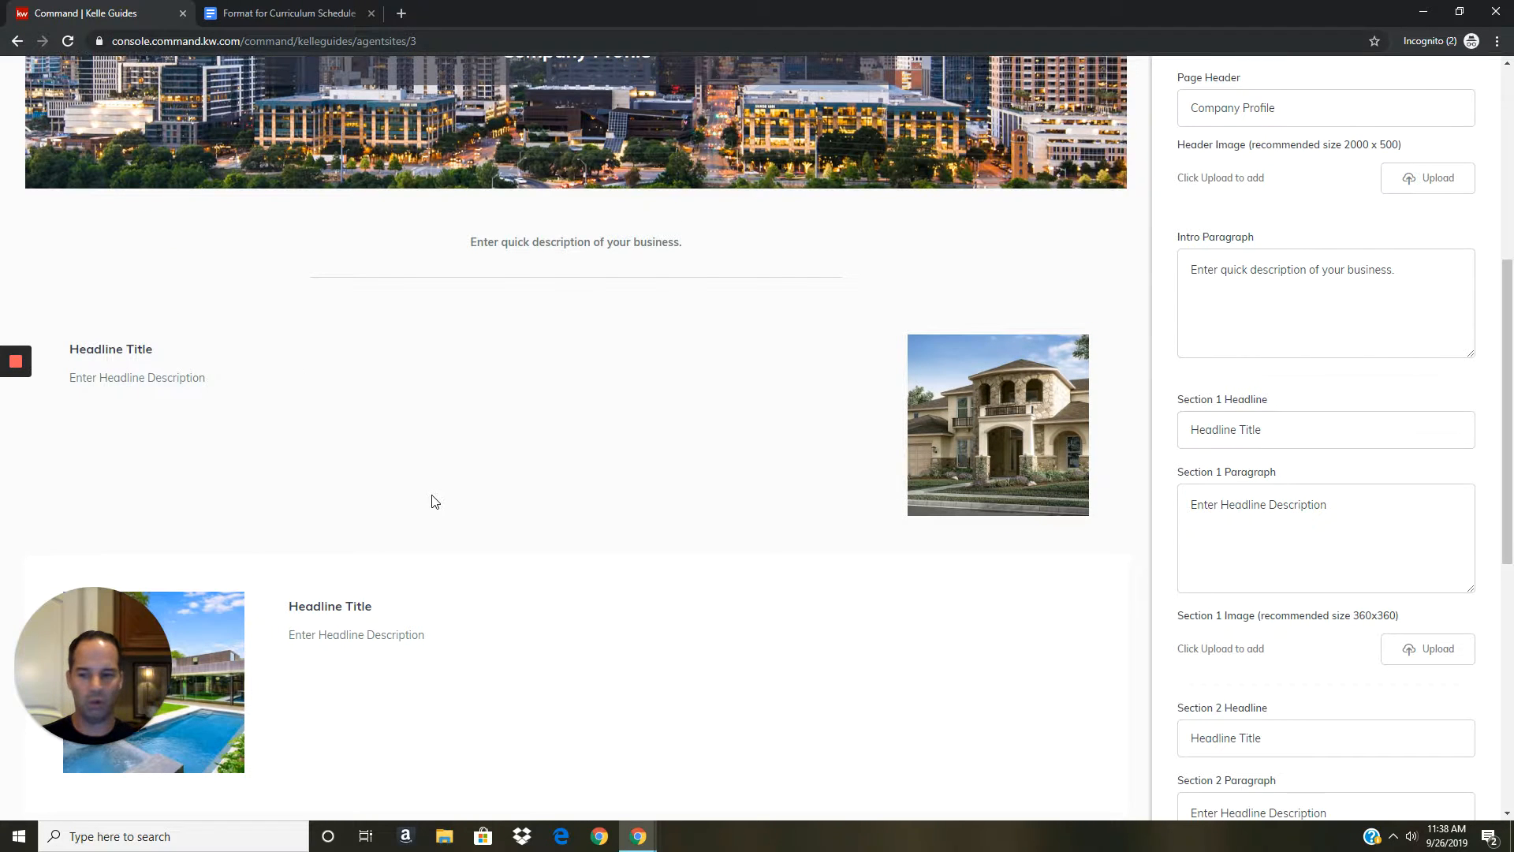
scroll(366, 492, down, 2)
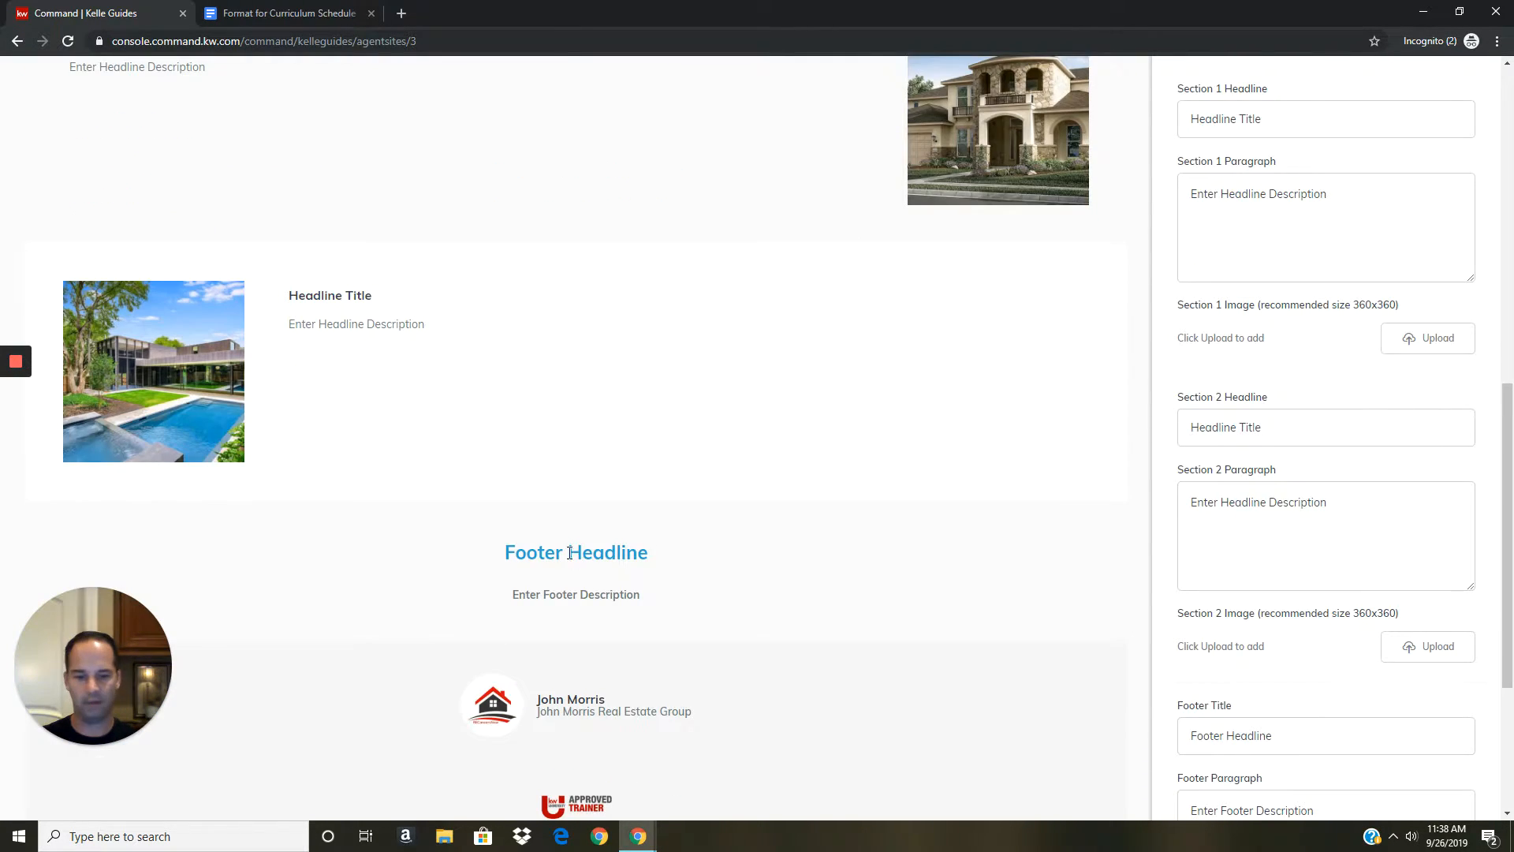
scroll(747, 615, down, 3)
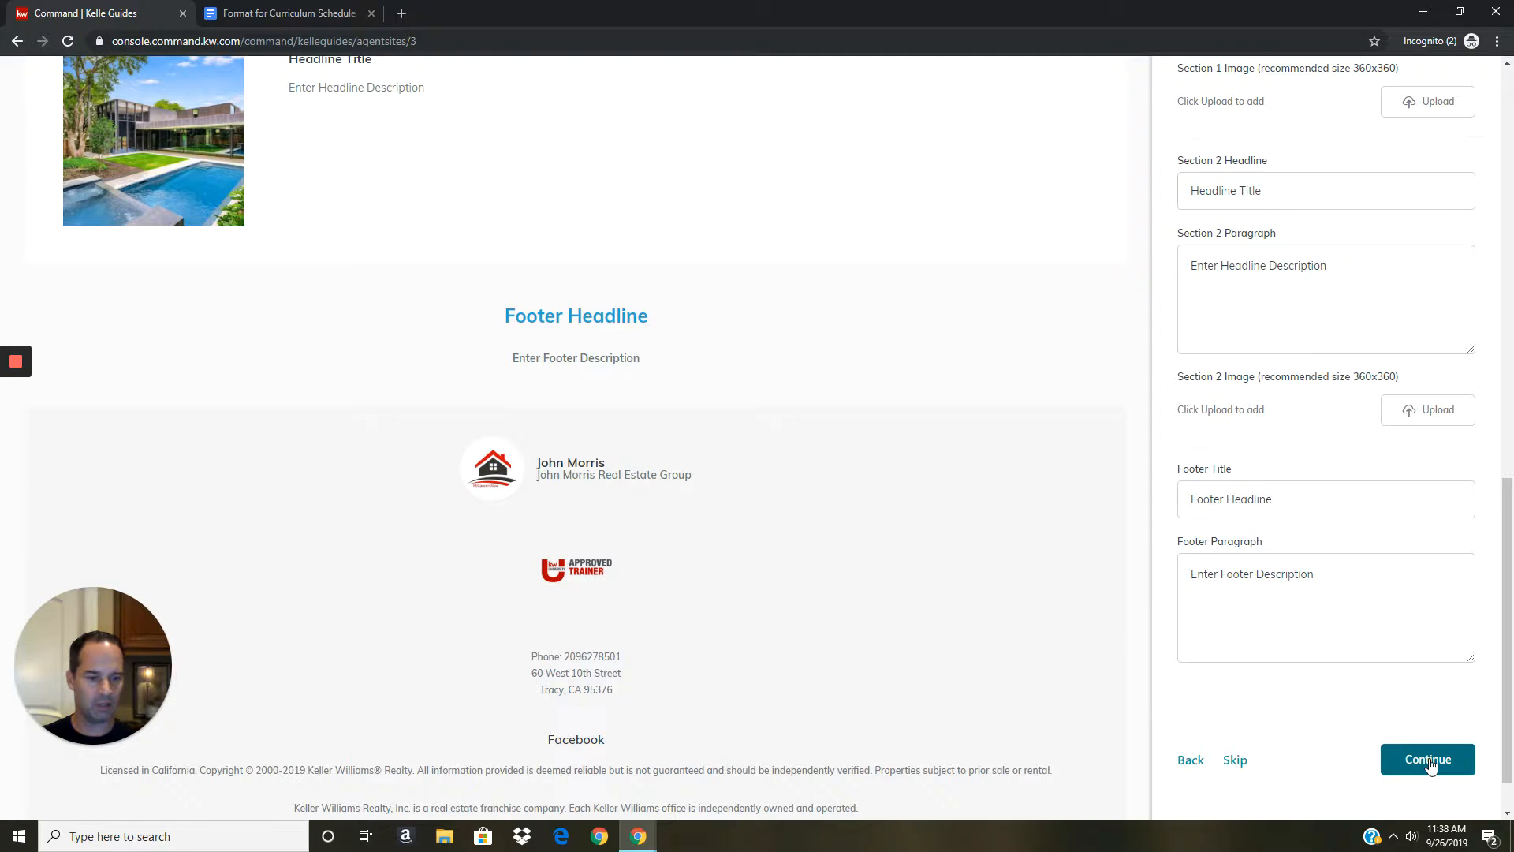
click(1430, 764)
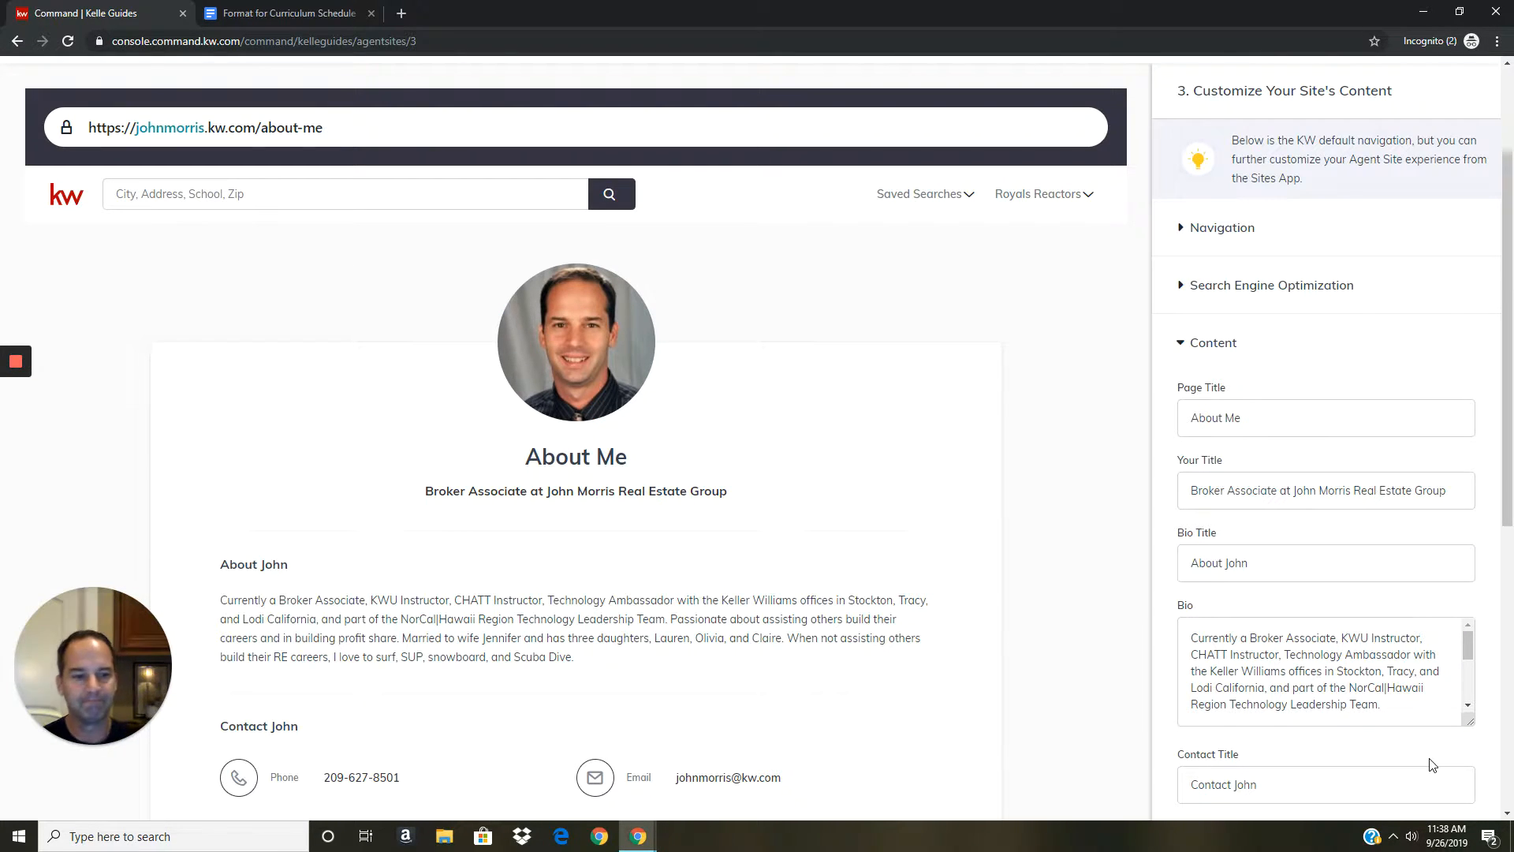
Toggle the navigation page list and expand the About Me page's search engine settings.
click(1200, 231)
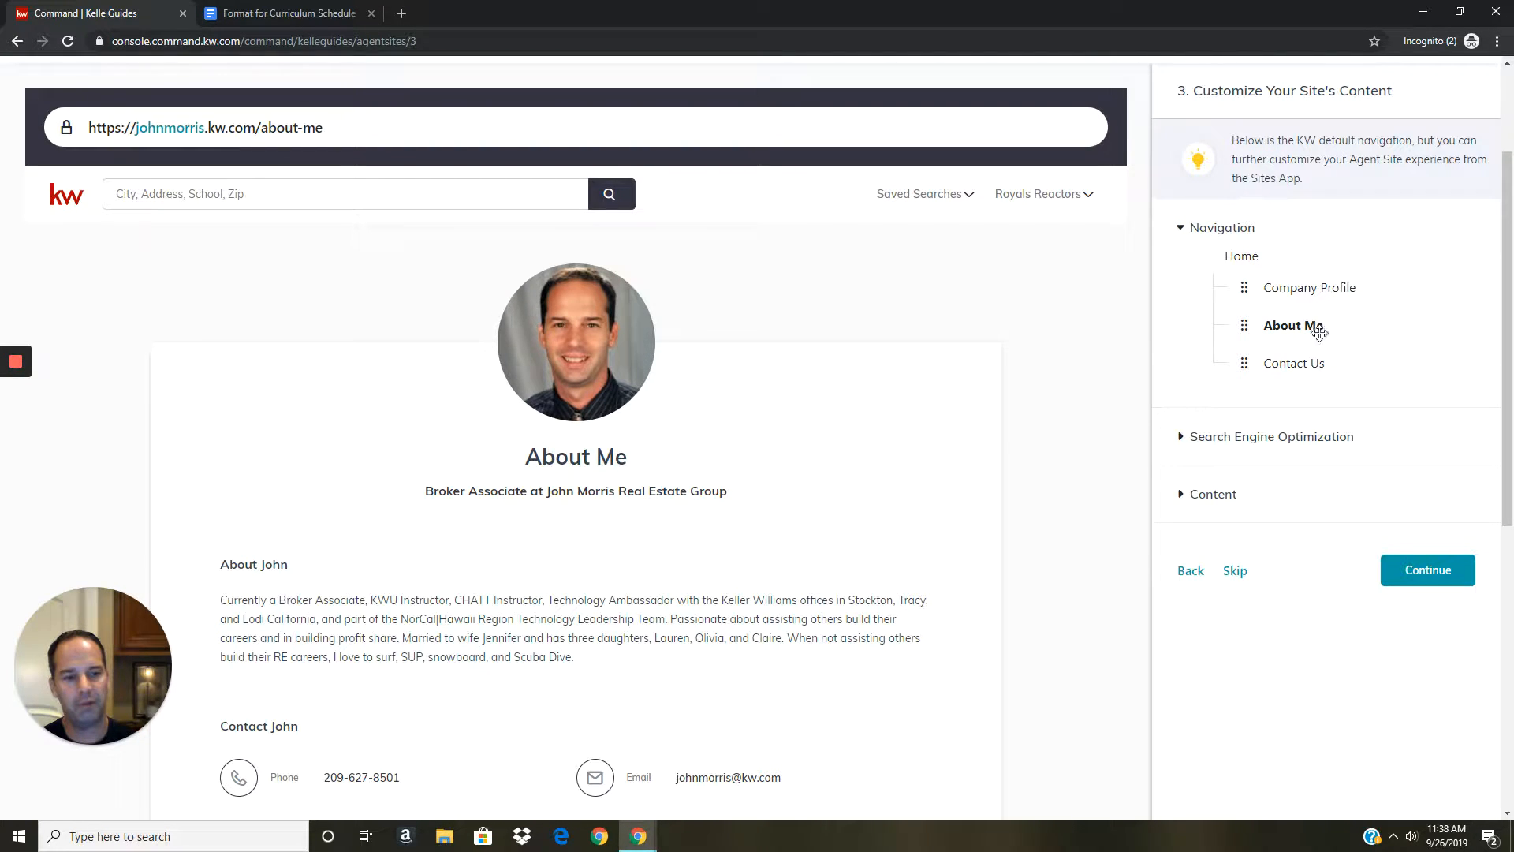
click(1182, 230)
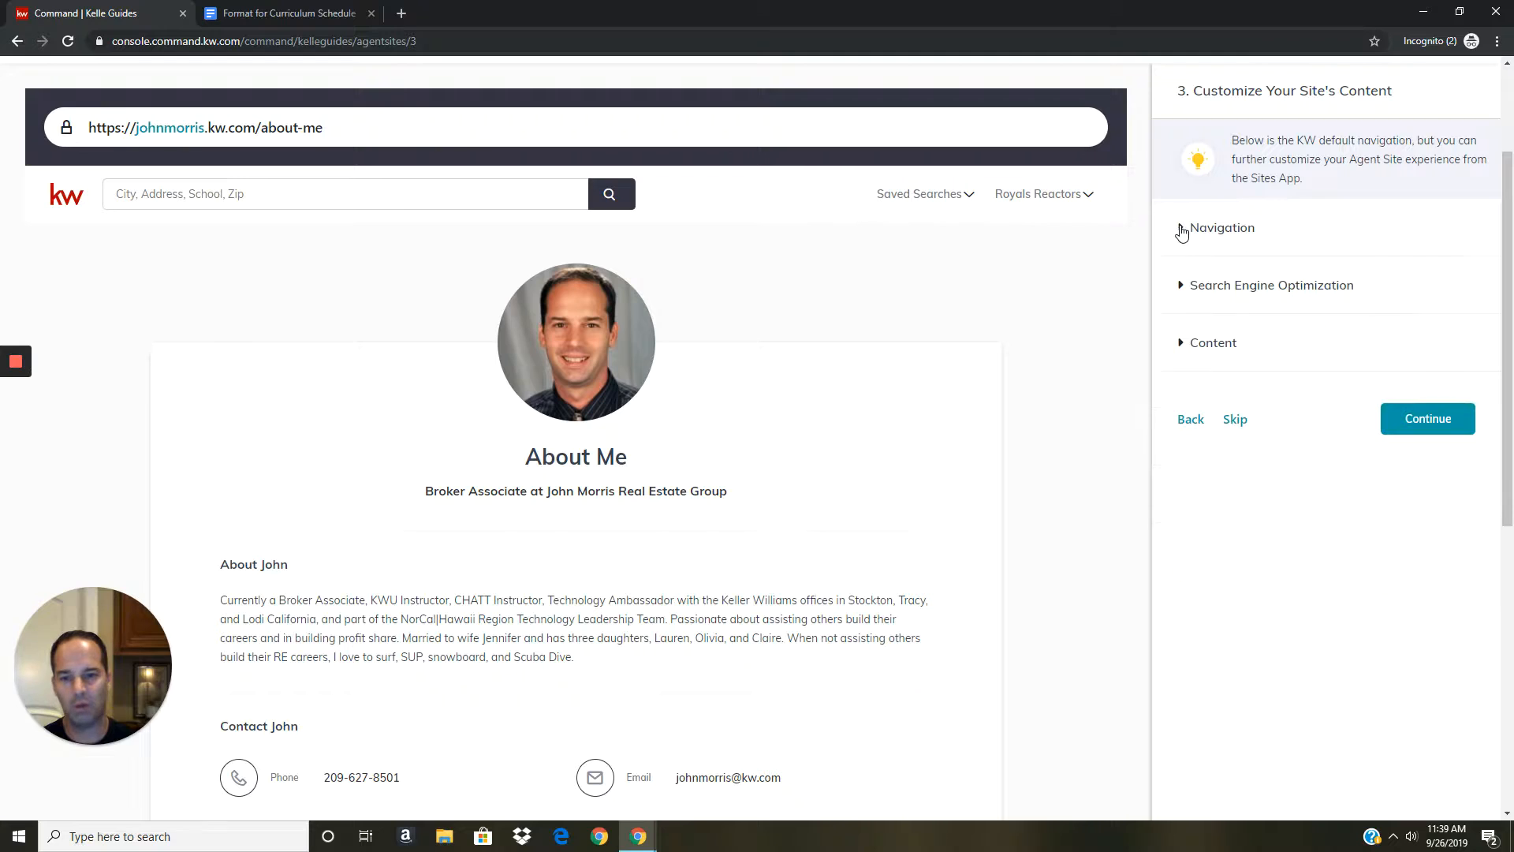
click(1184, 291)
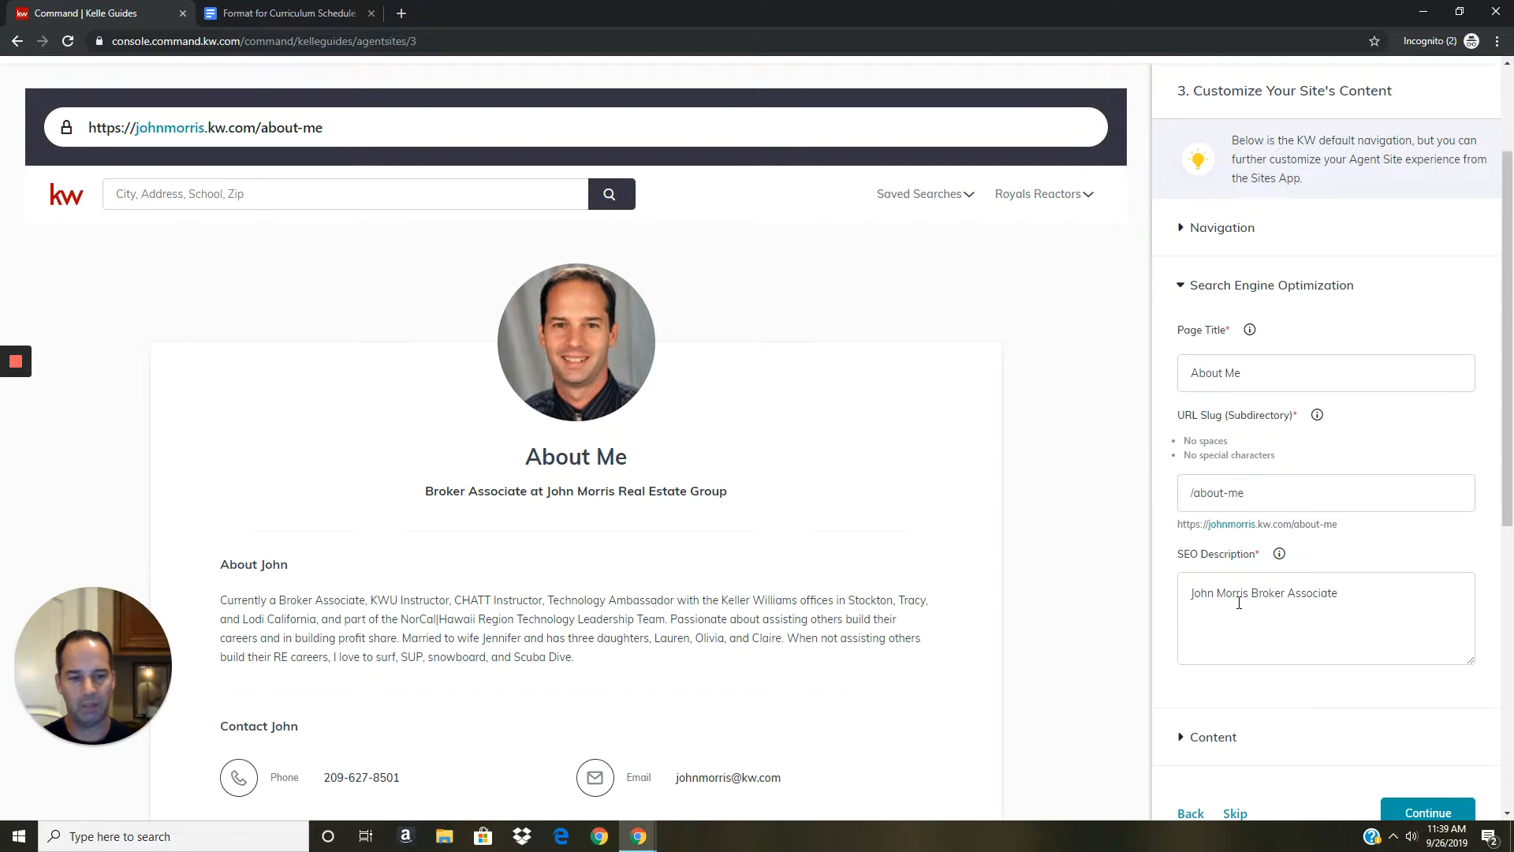
scroll(1224, 604, down, 2)
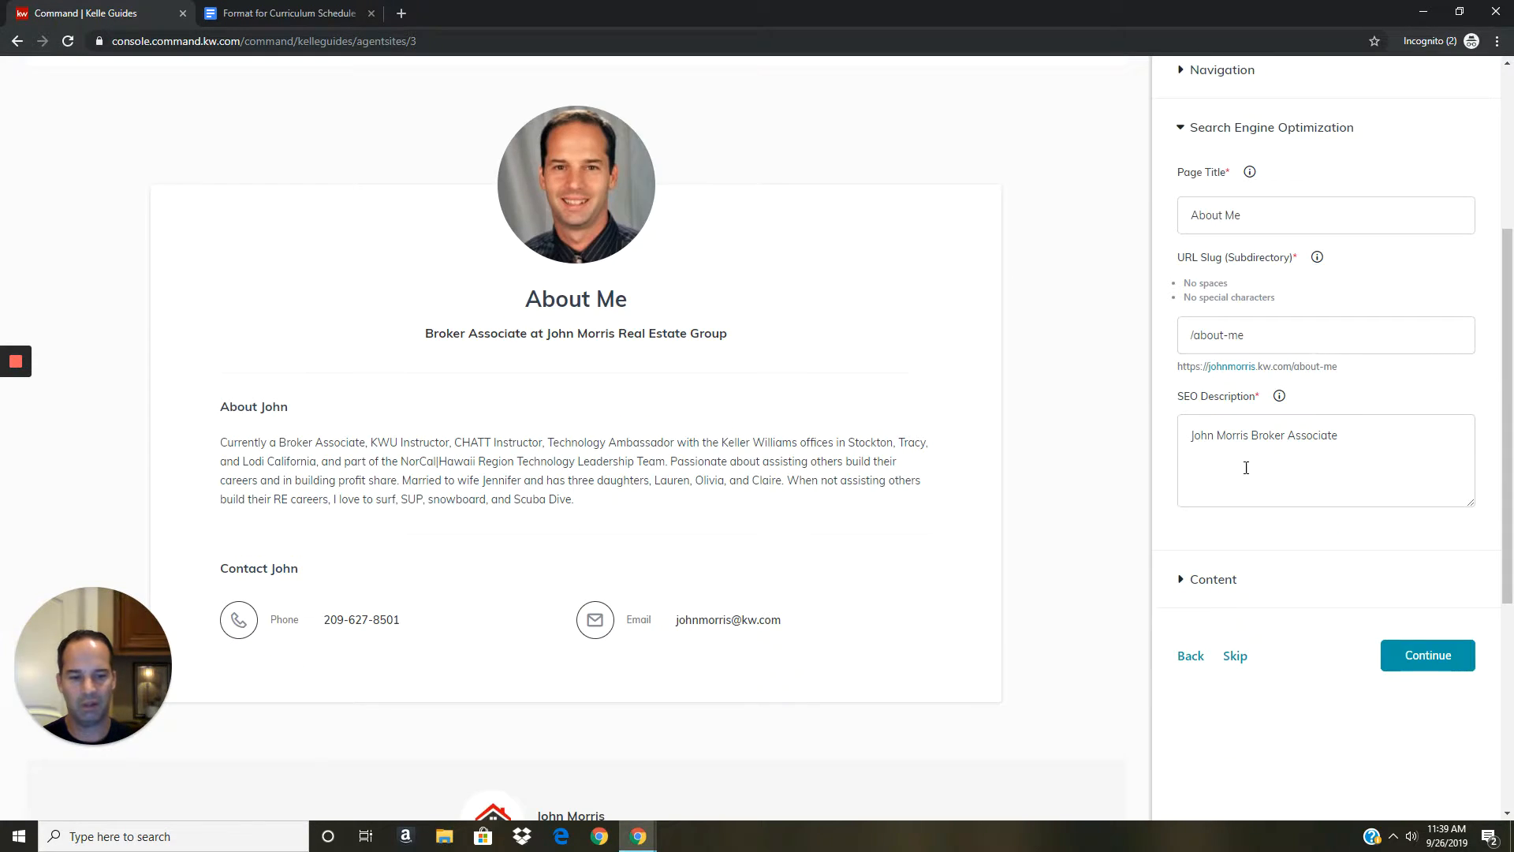
Expand the About Me content fields, review the title and bio, and continue to Contact Us.
click(1209, 579)
scroll(1211, 579, down, 2)
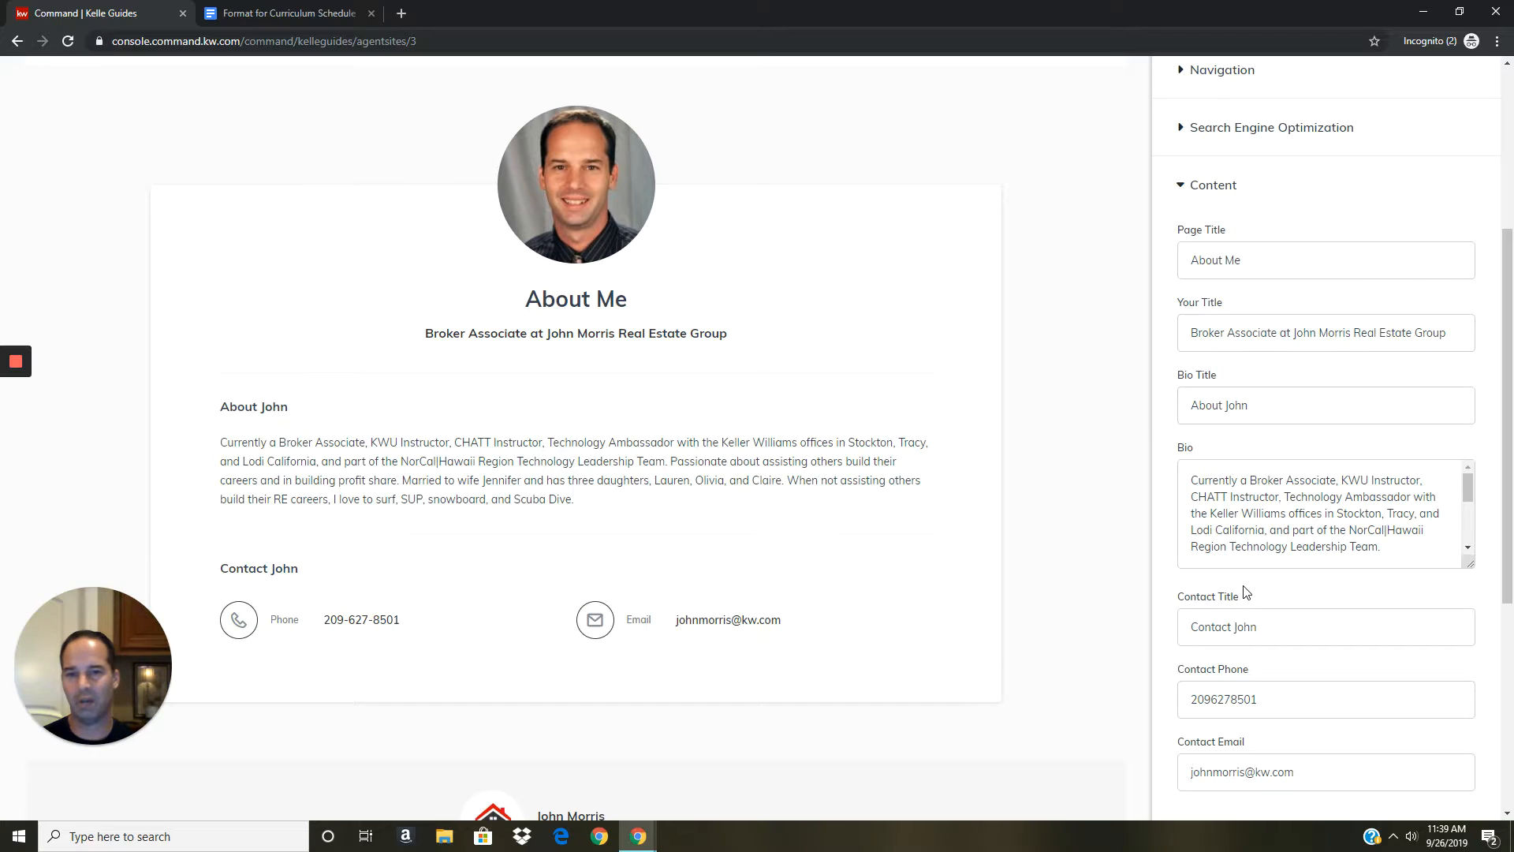
scroll(1247, 592, down, 3)
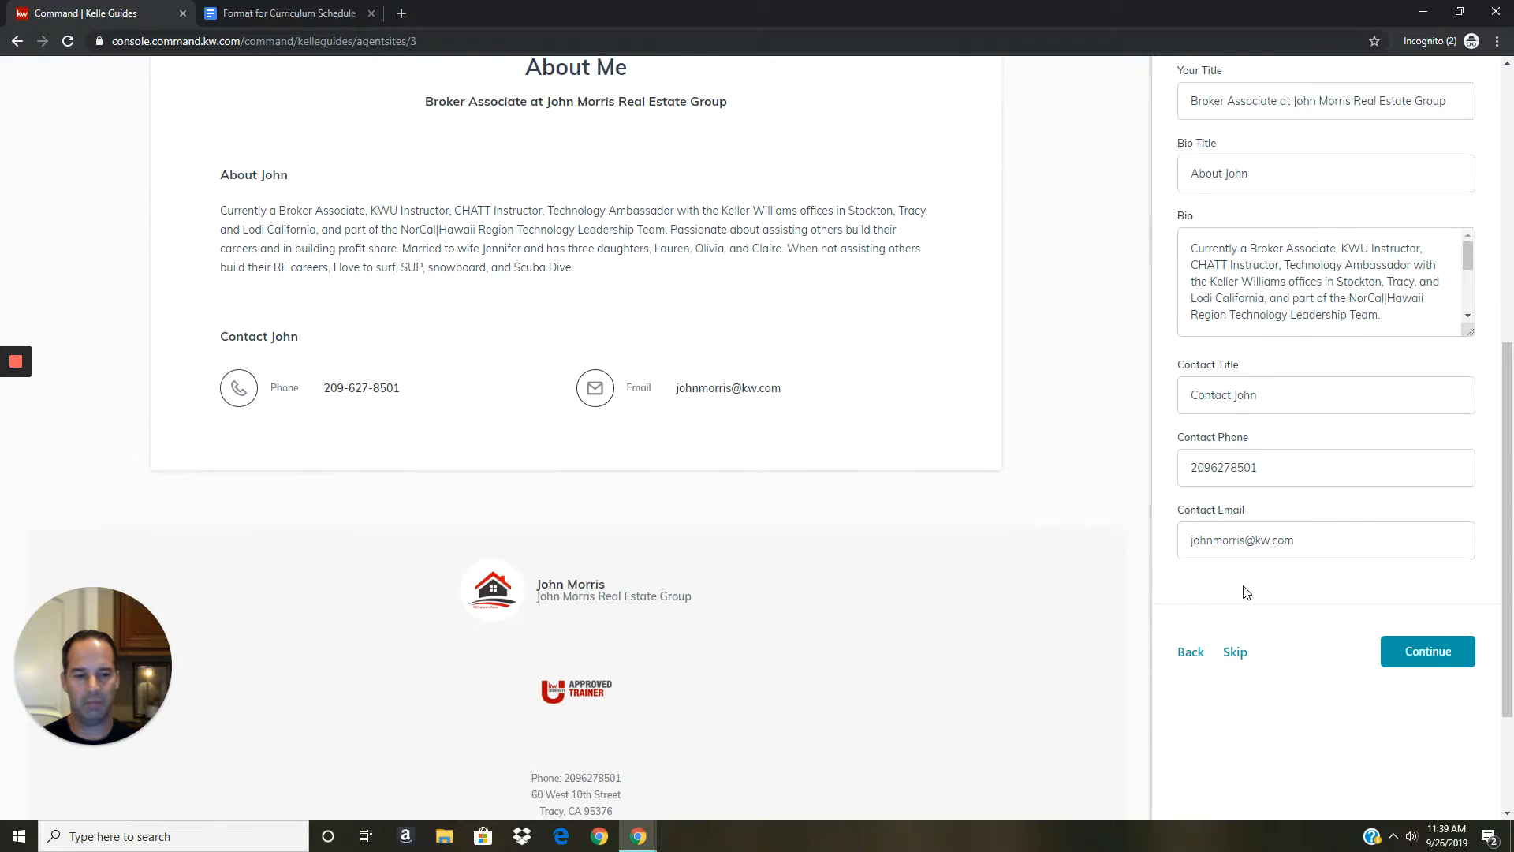
scroll(1246, 593, up, 3)
scroll(1247, 592, up, 1)
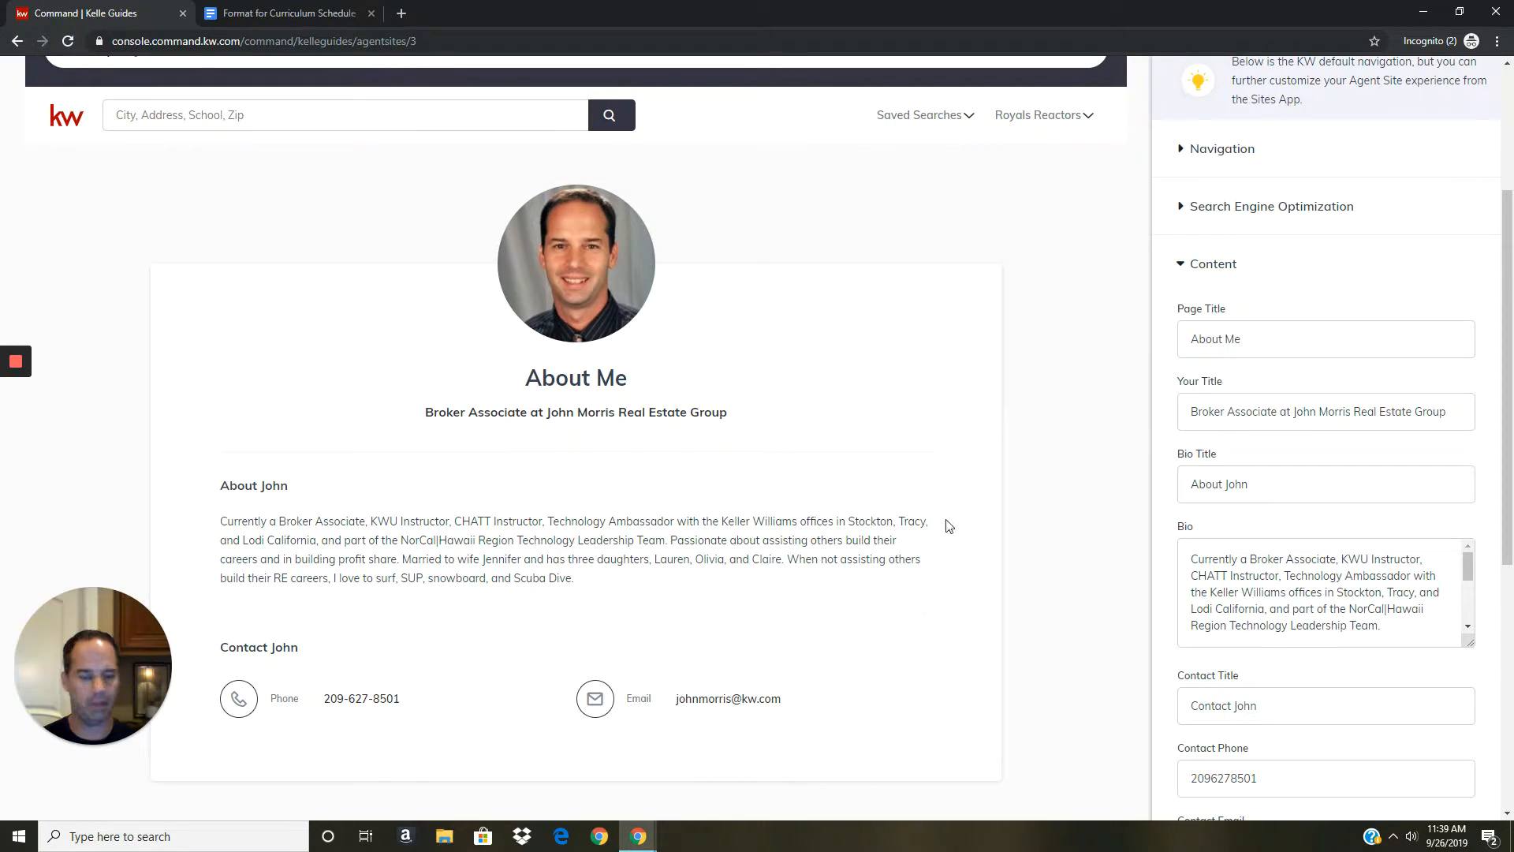
scroll(975, 545, down, 1)
scroll(1048, 554, down, 4)
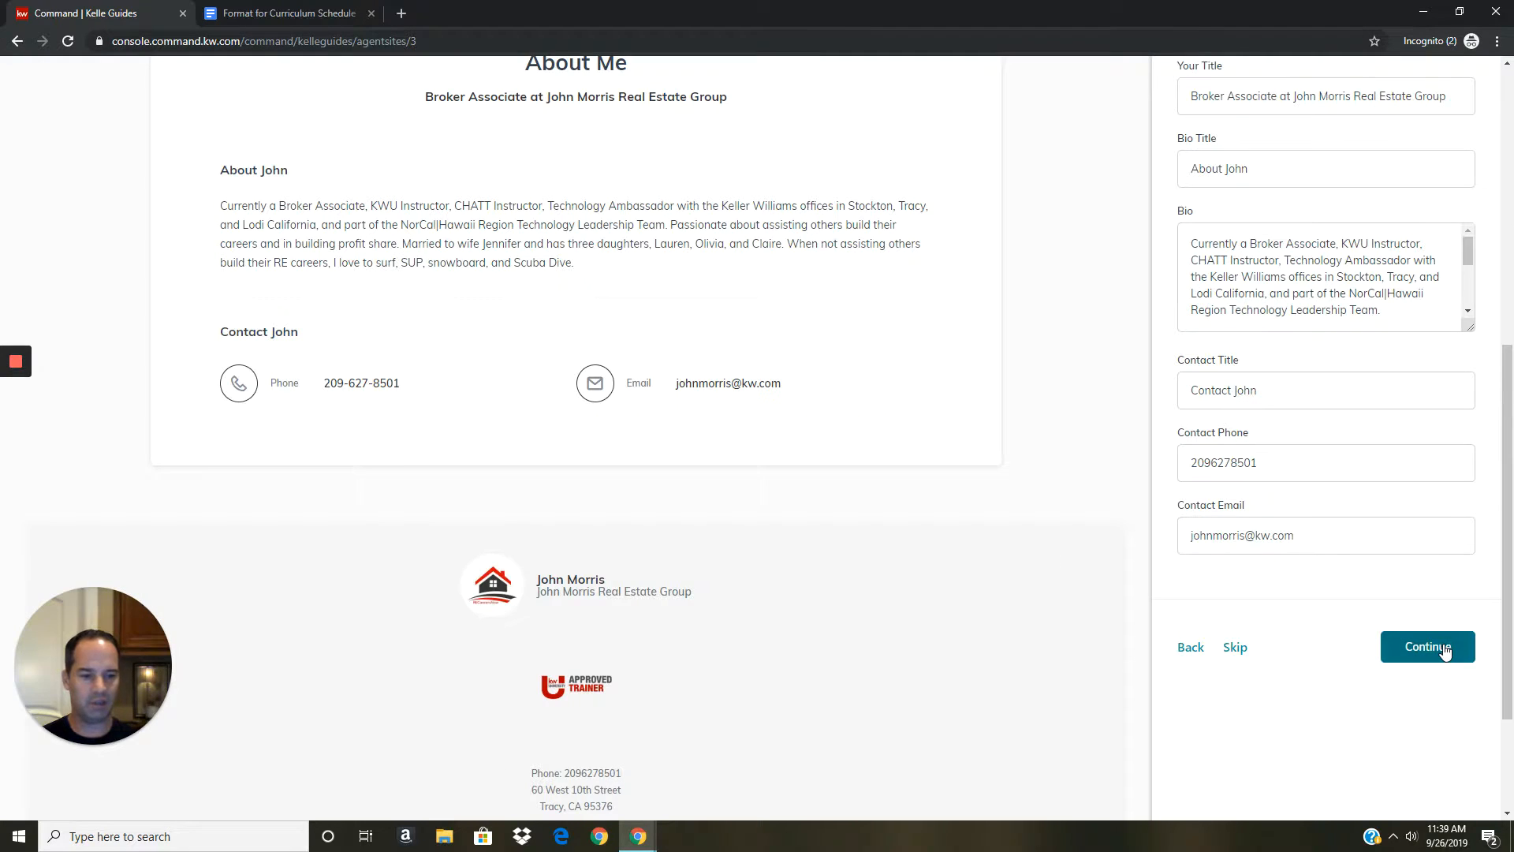
click(1444, 648)
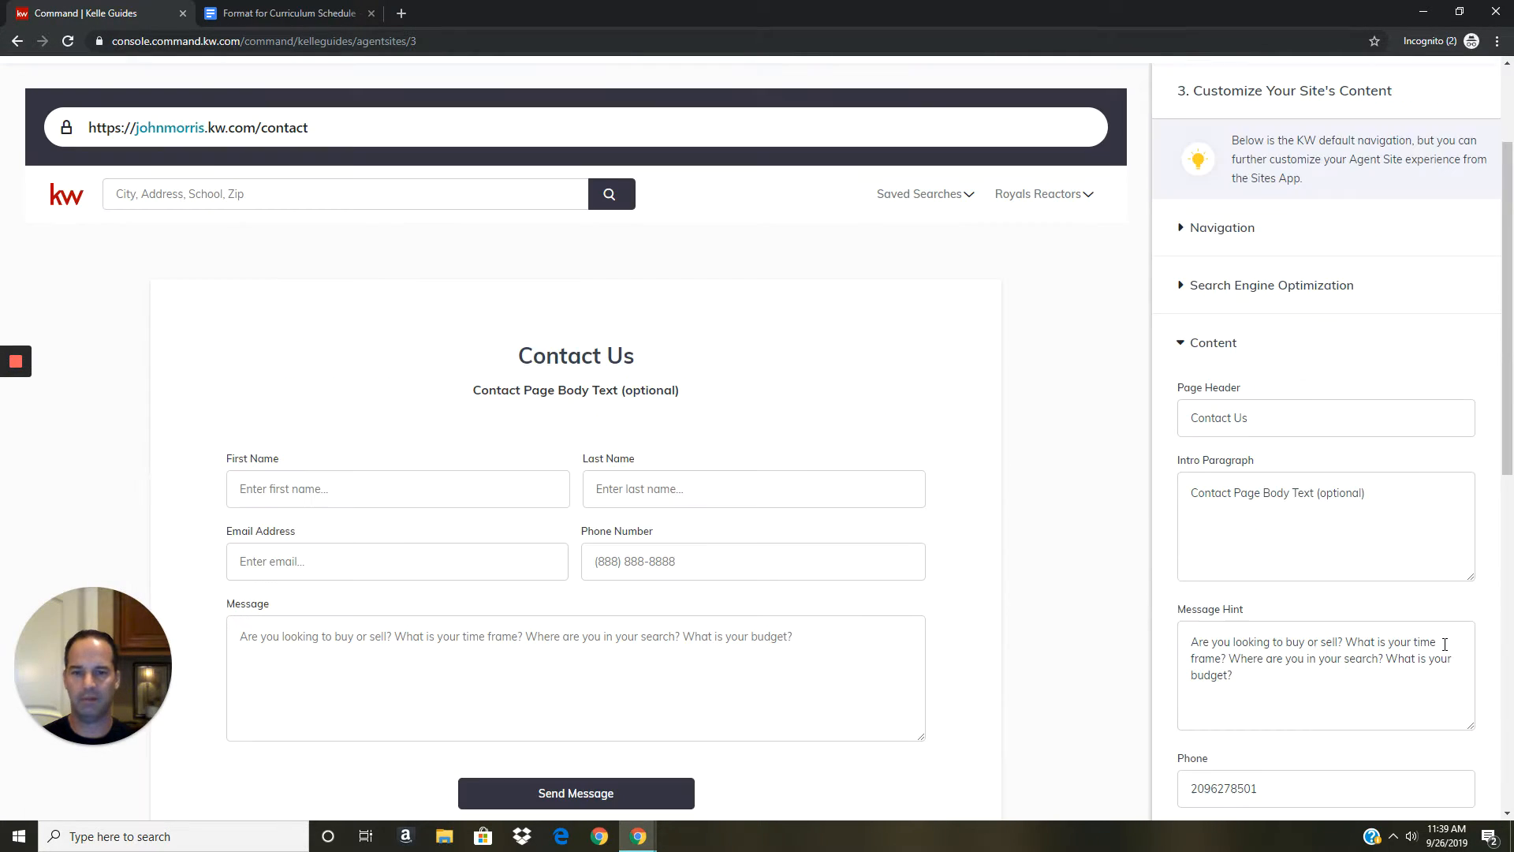
click(1199, 237)
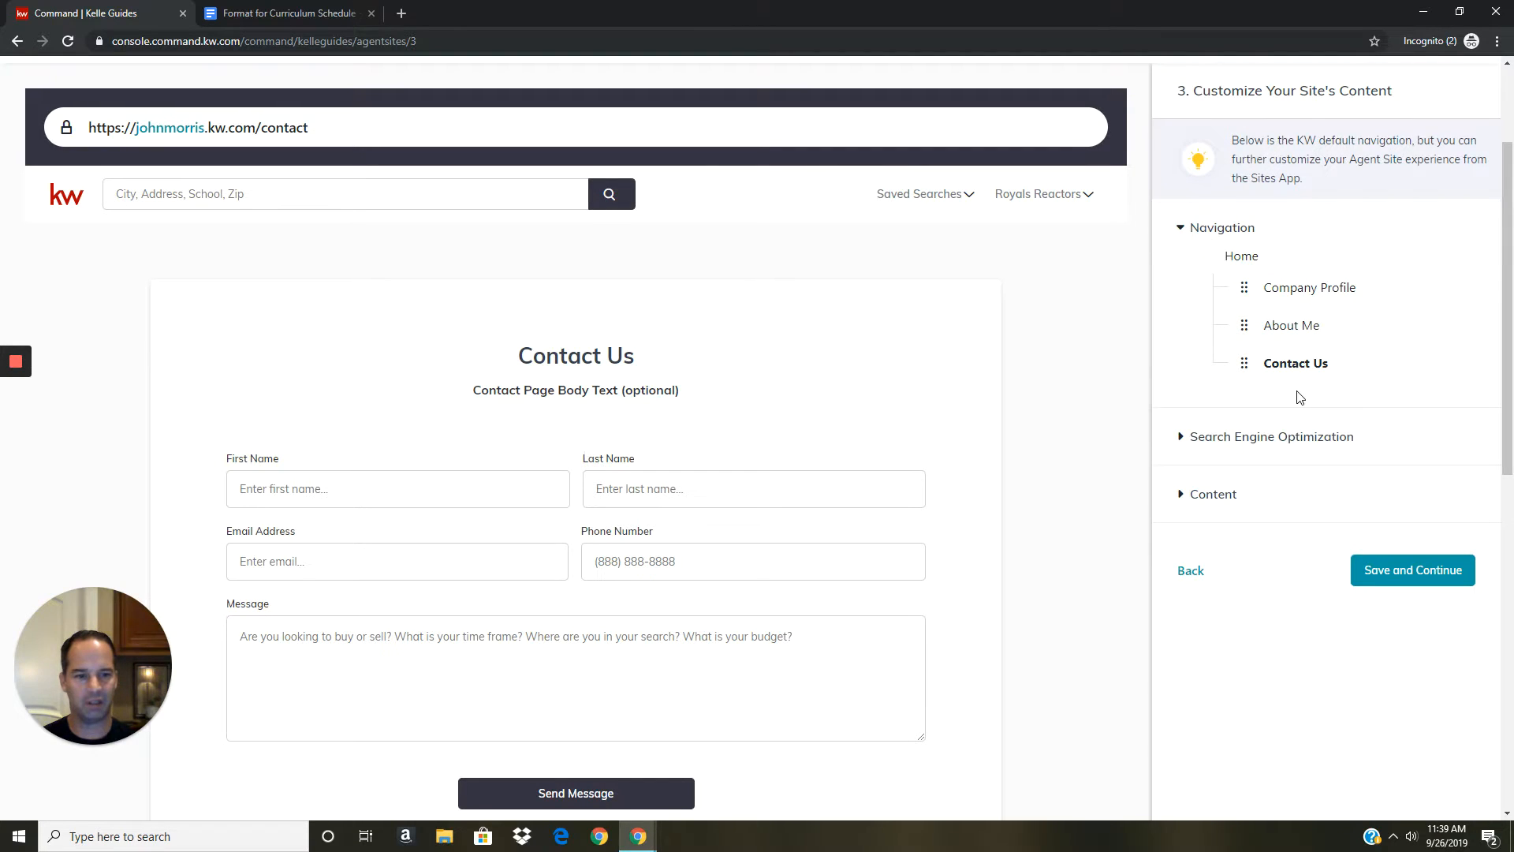
click(1183, 227)
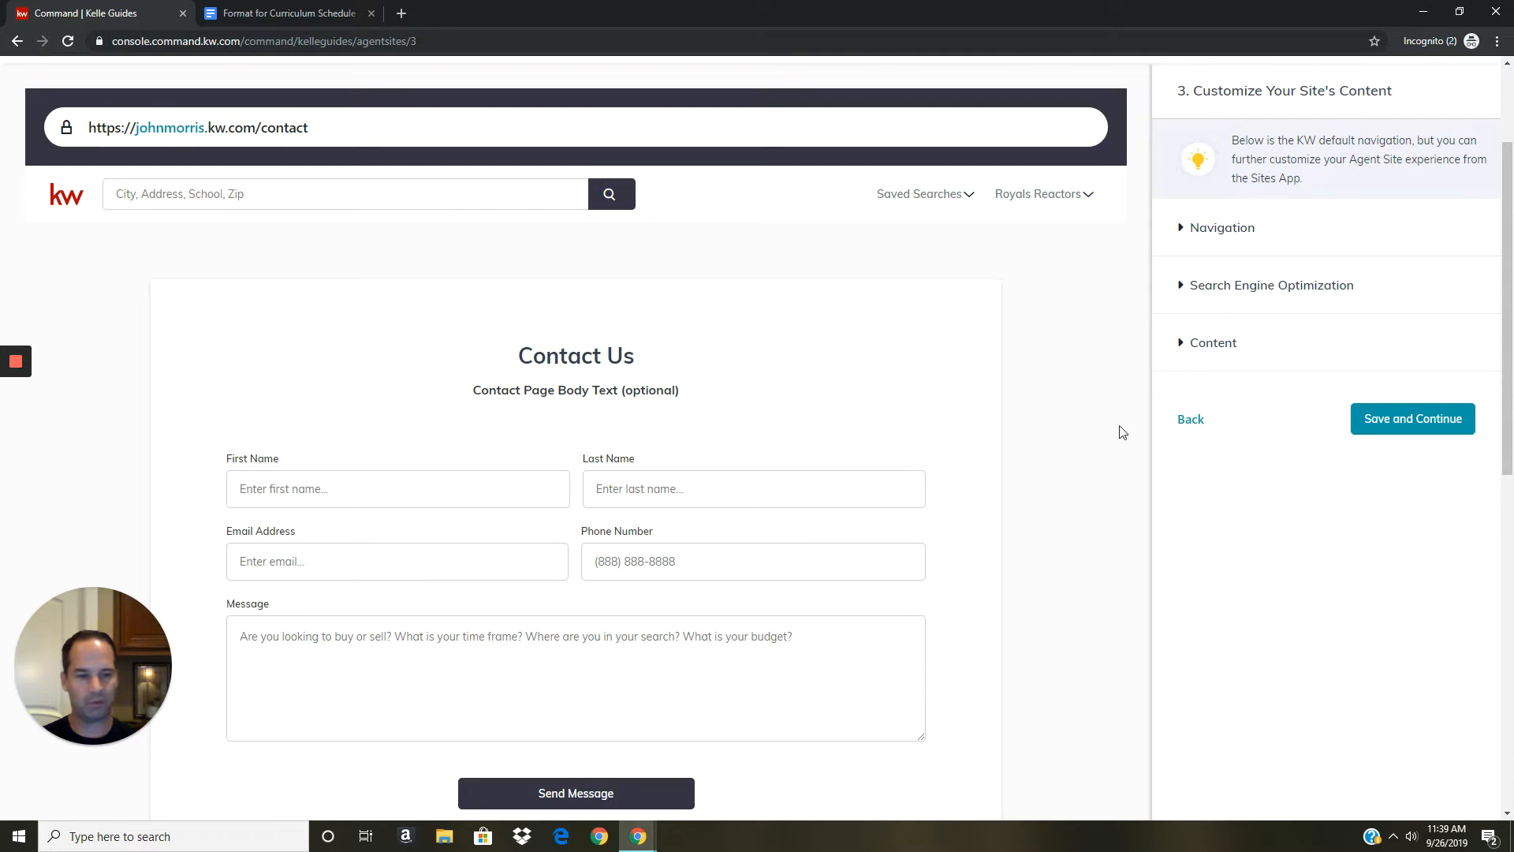
click(1181, 293)
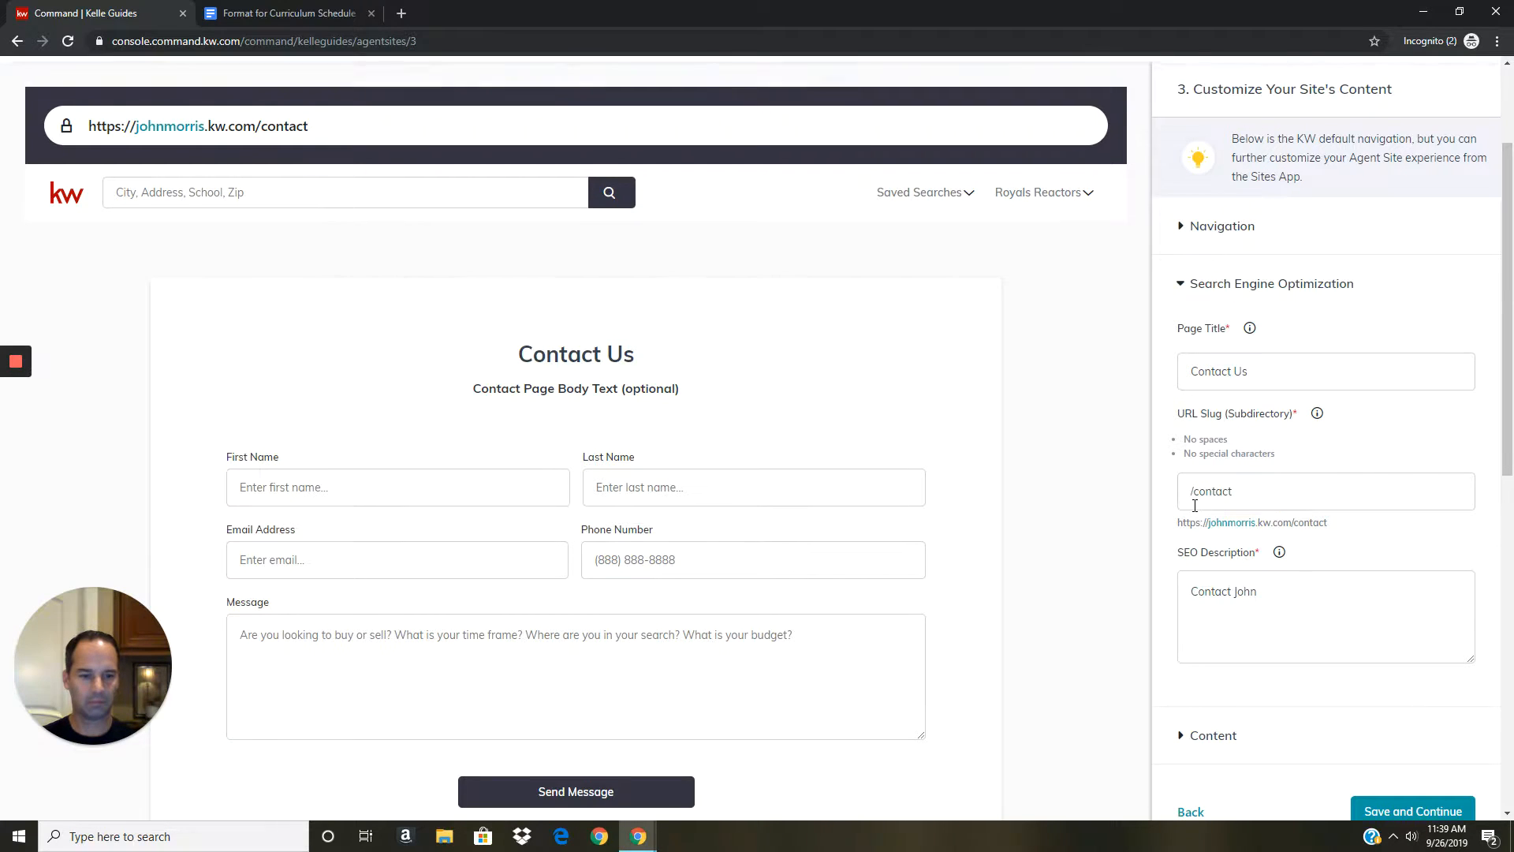
scroll(1203, 500, down, 1)
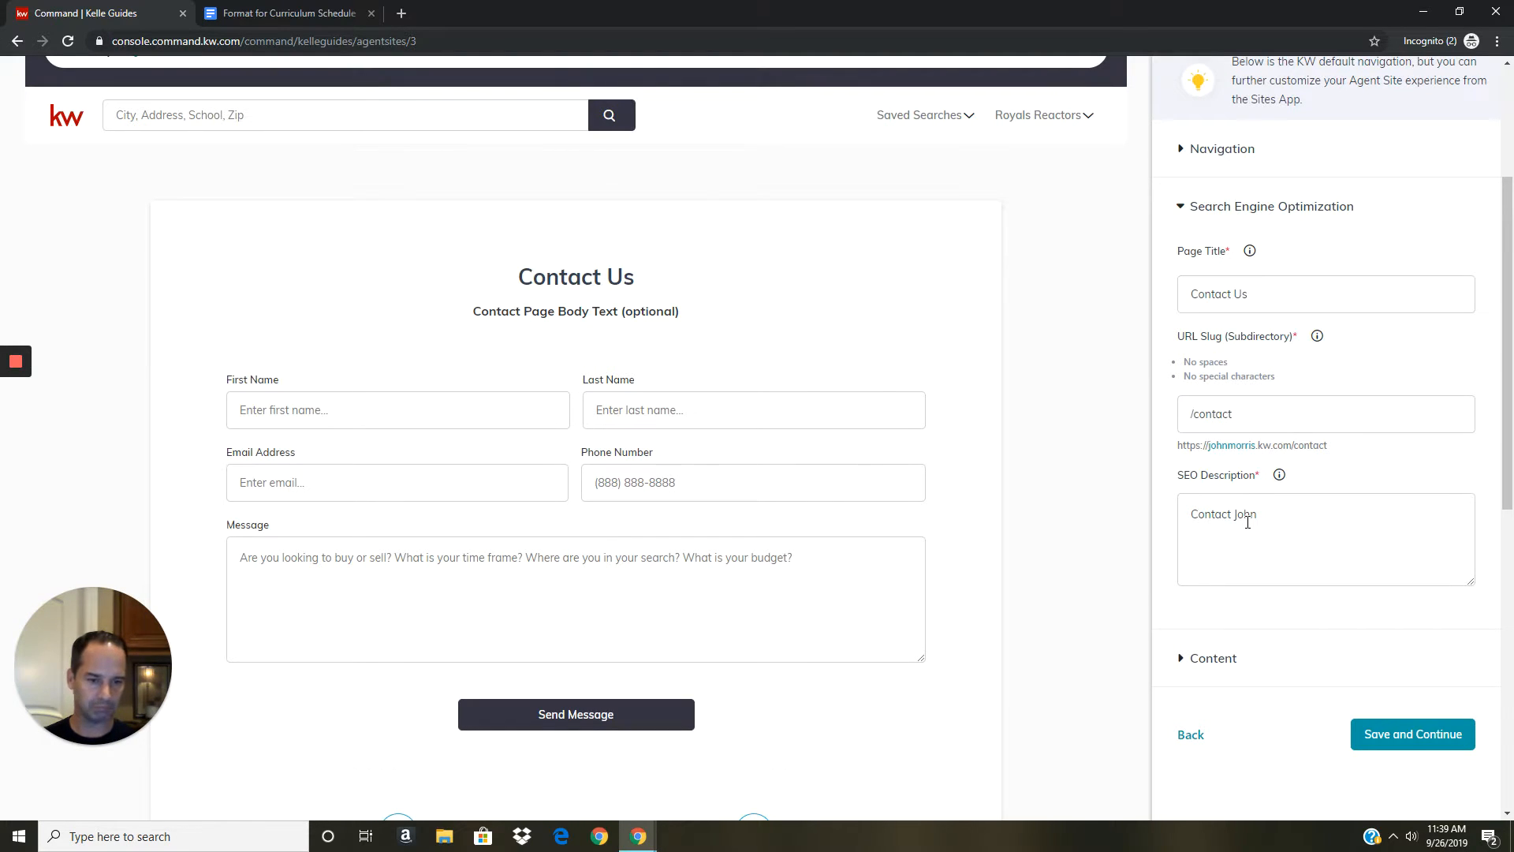
click(1183, 215)
click(1185, 270)
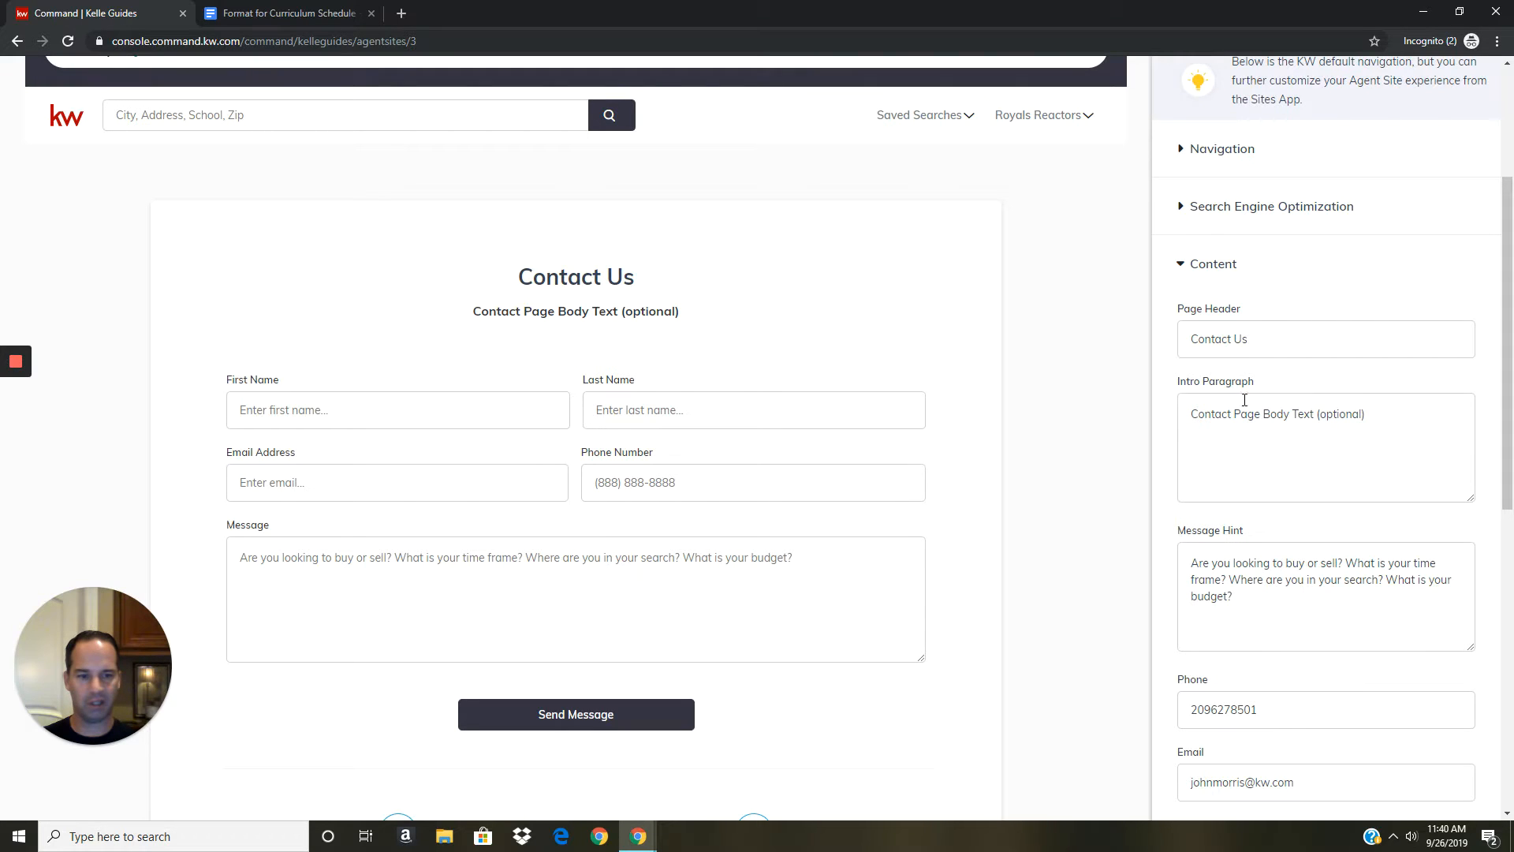
Replace the Contact Us intro with 'We'll get back to you right away!!!' and Save and Continue.
drag(1368, 414, 1170, 426)
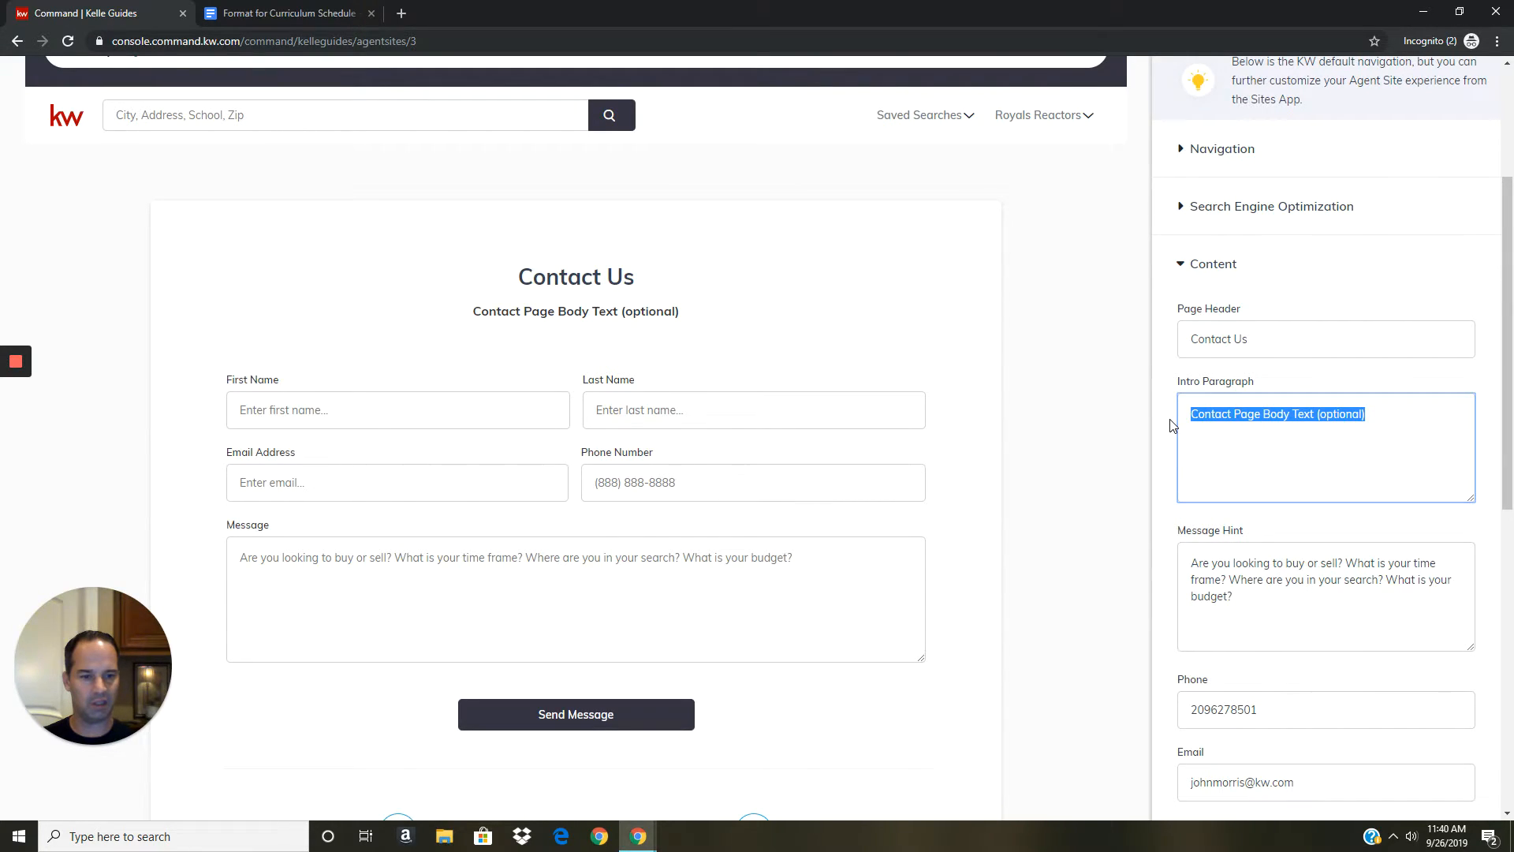
text(We'll )
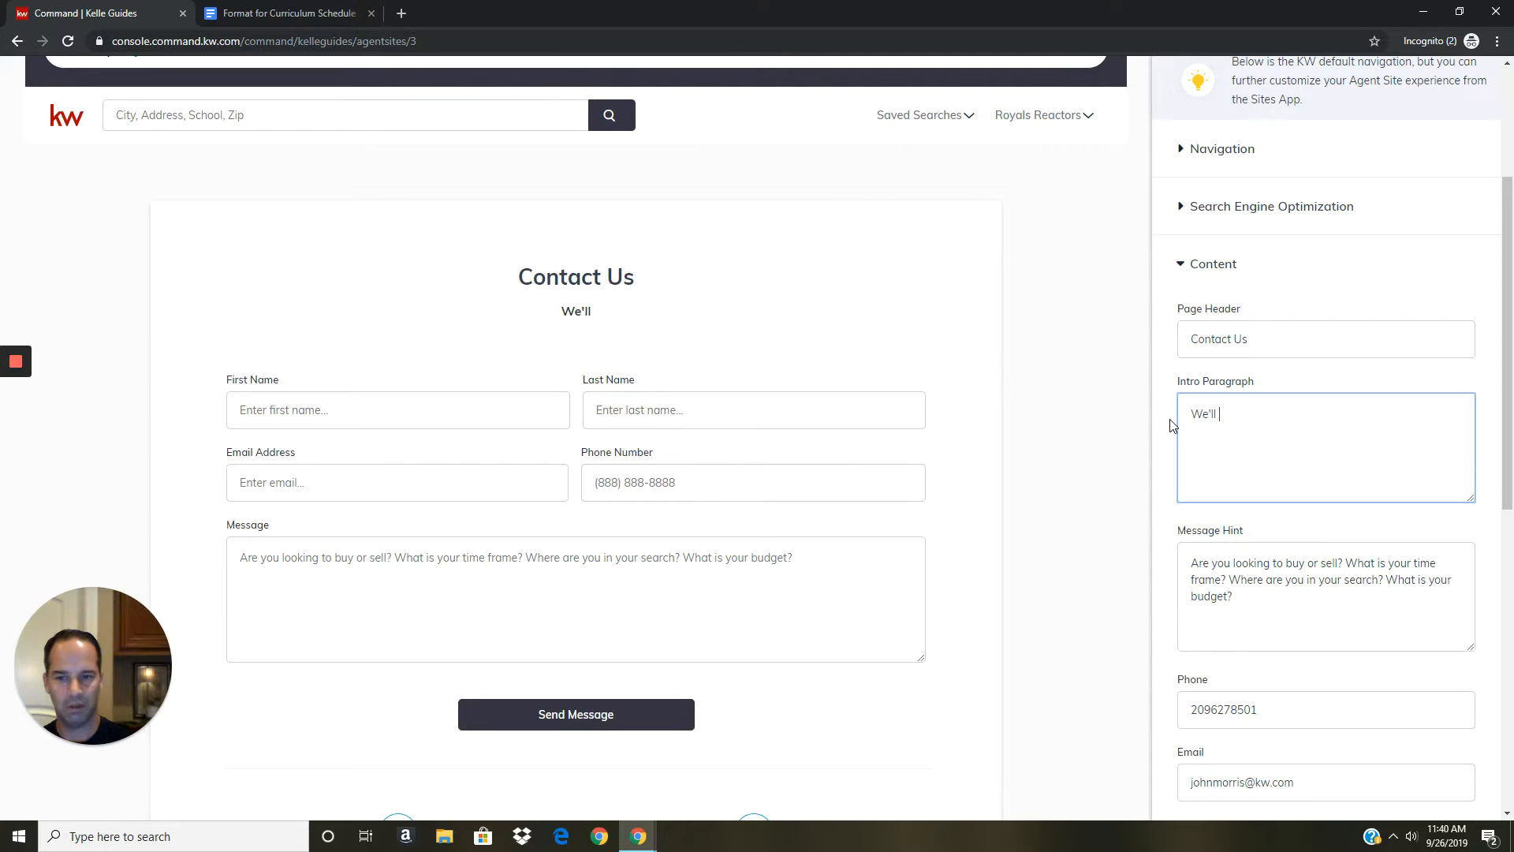
text(get back to you)
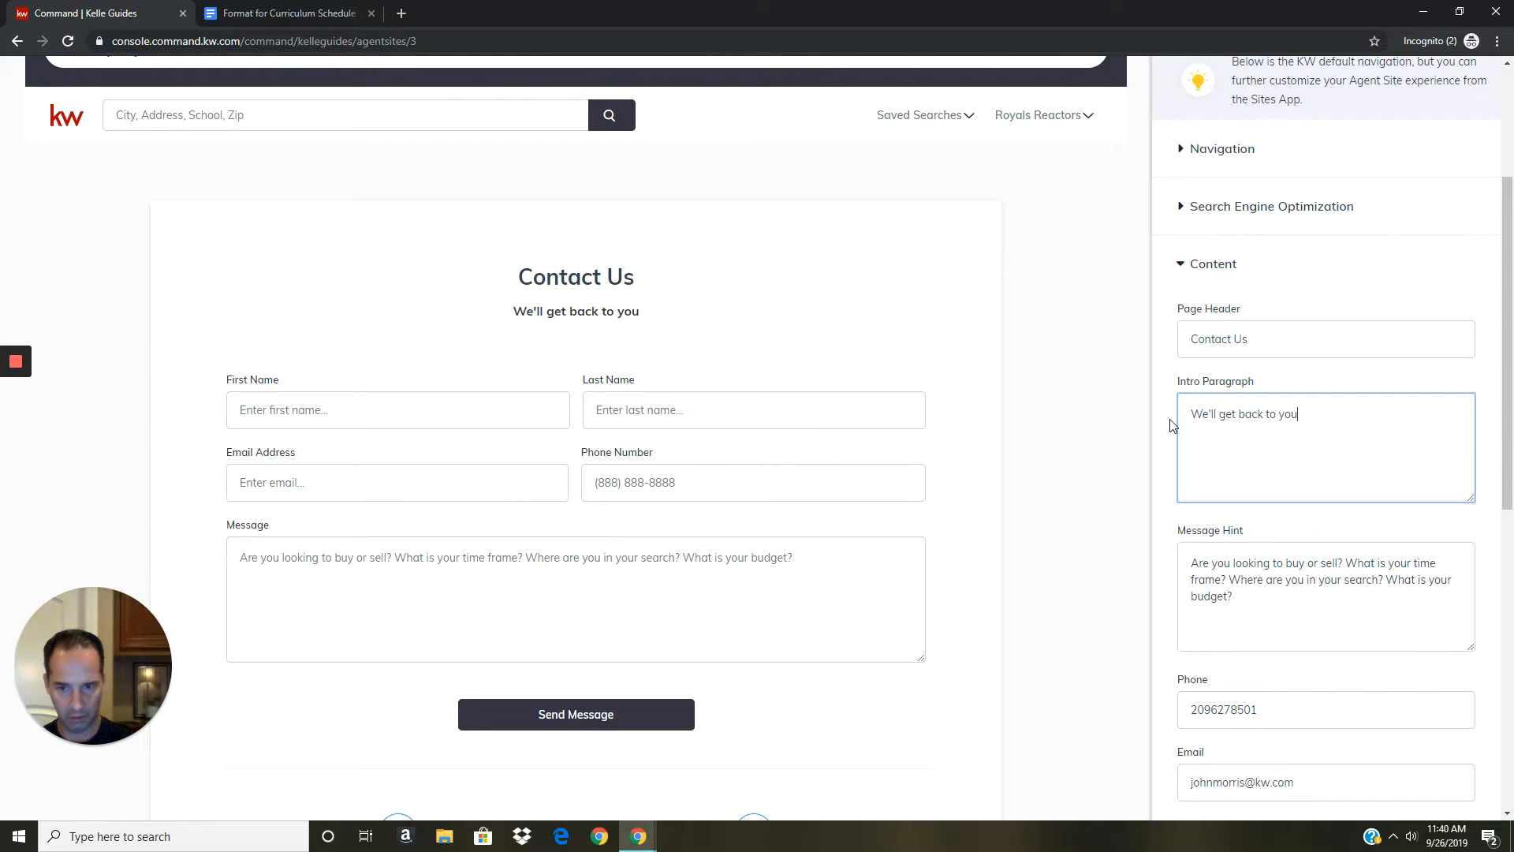
text( right awa)
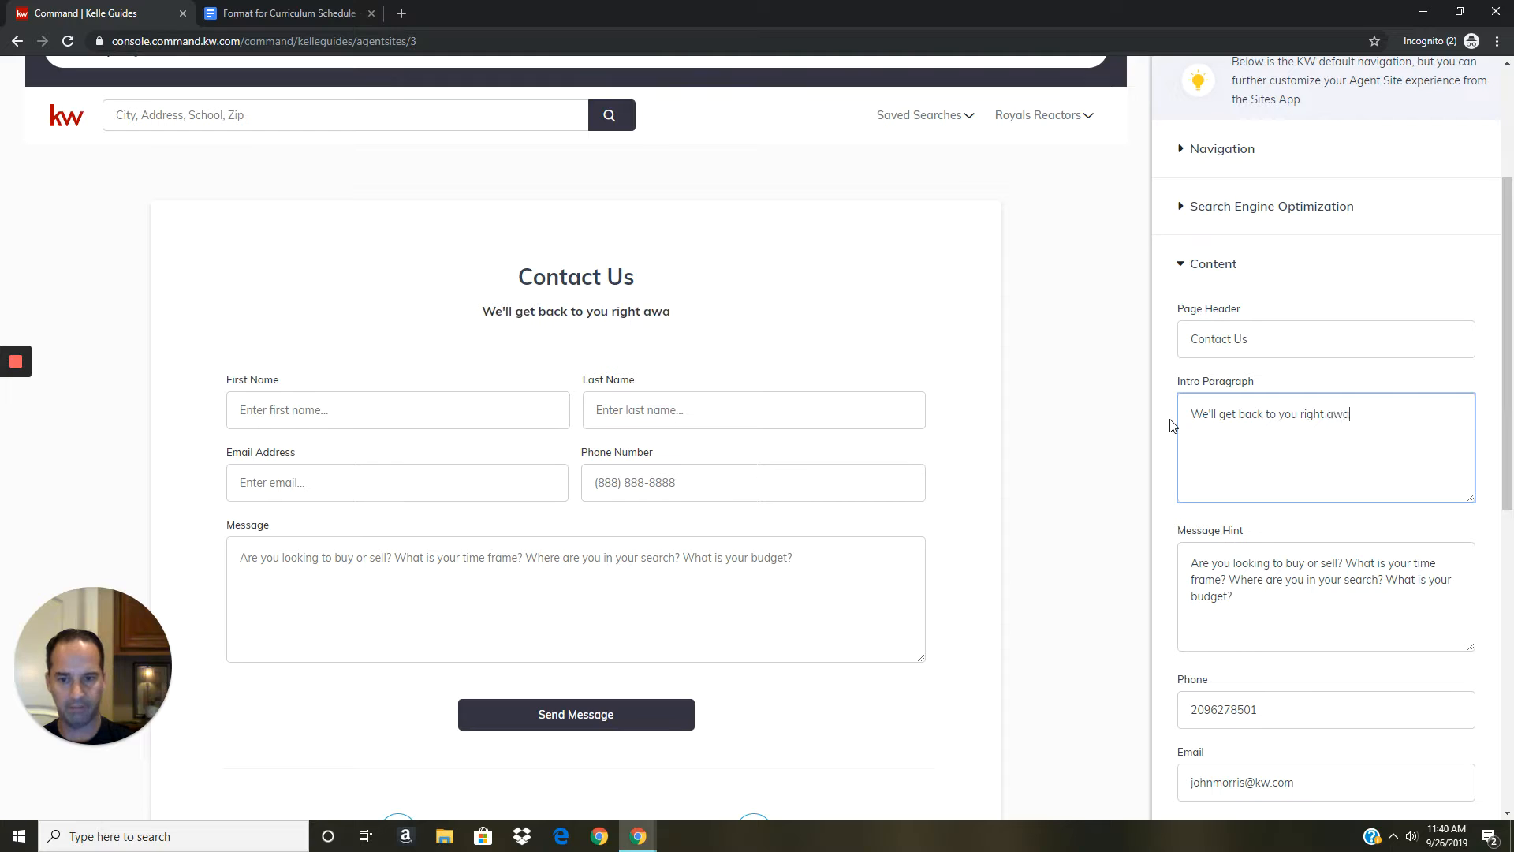
text(y!!!)
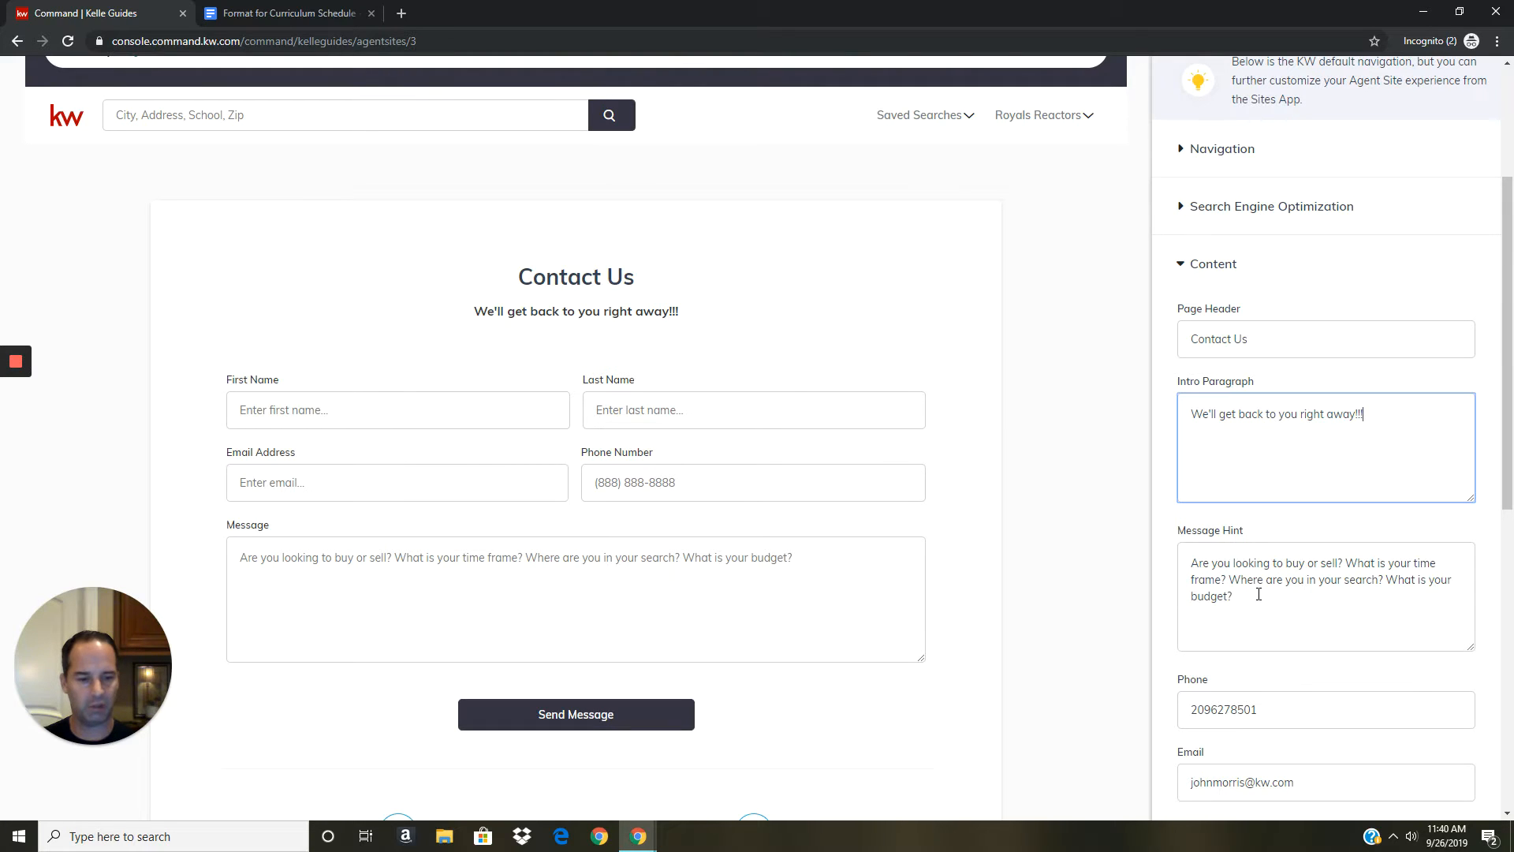
scroll(1250, 569, down, 1)
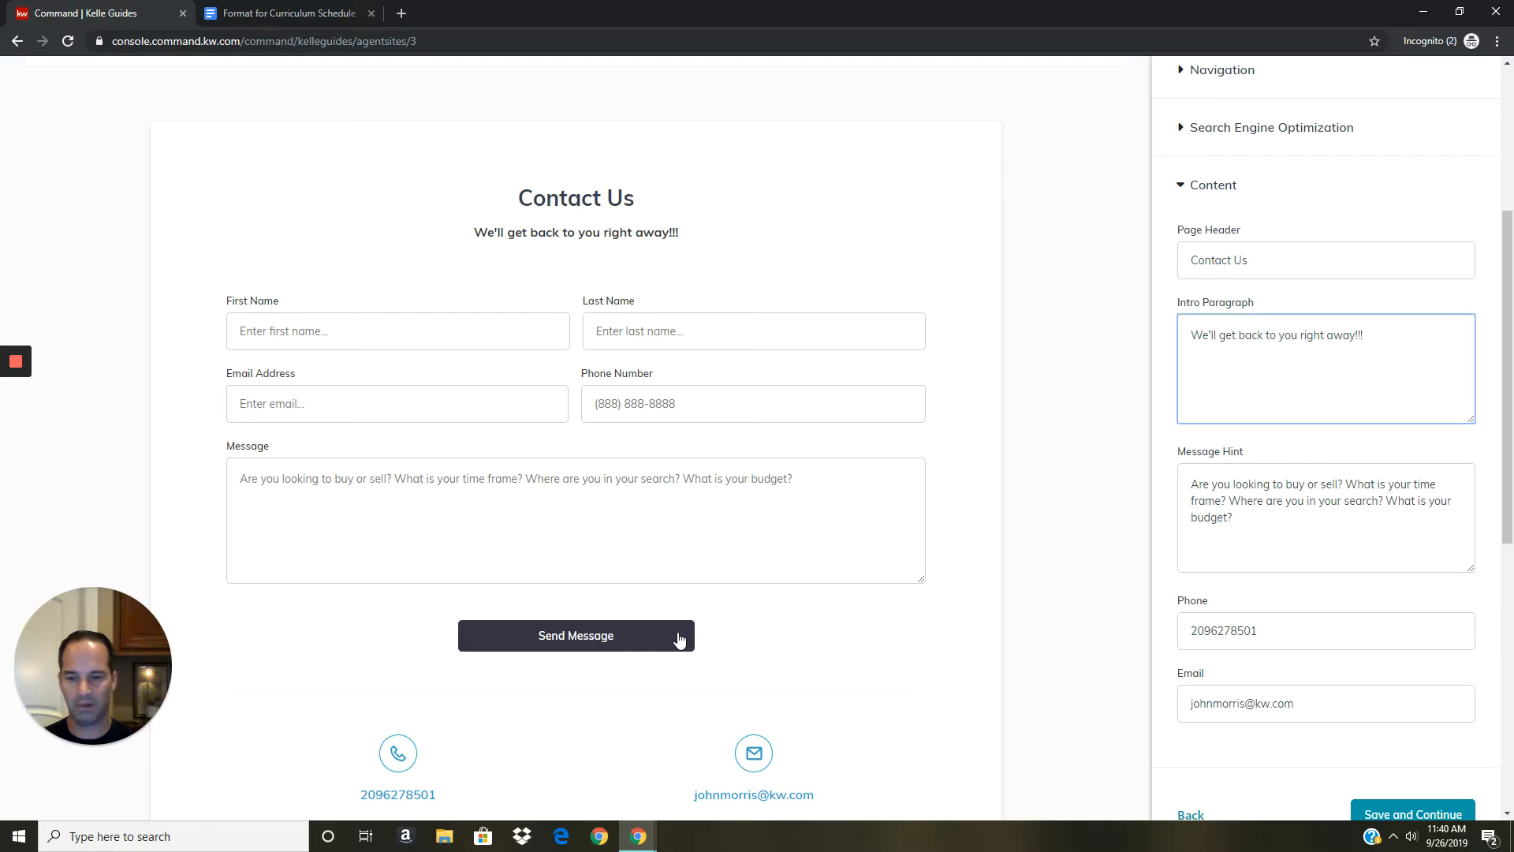
scroll(679, 636, down, 2)
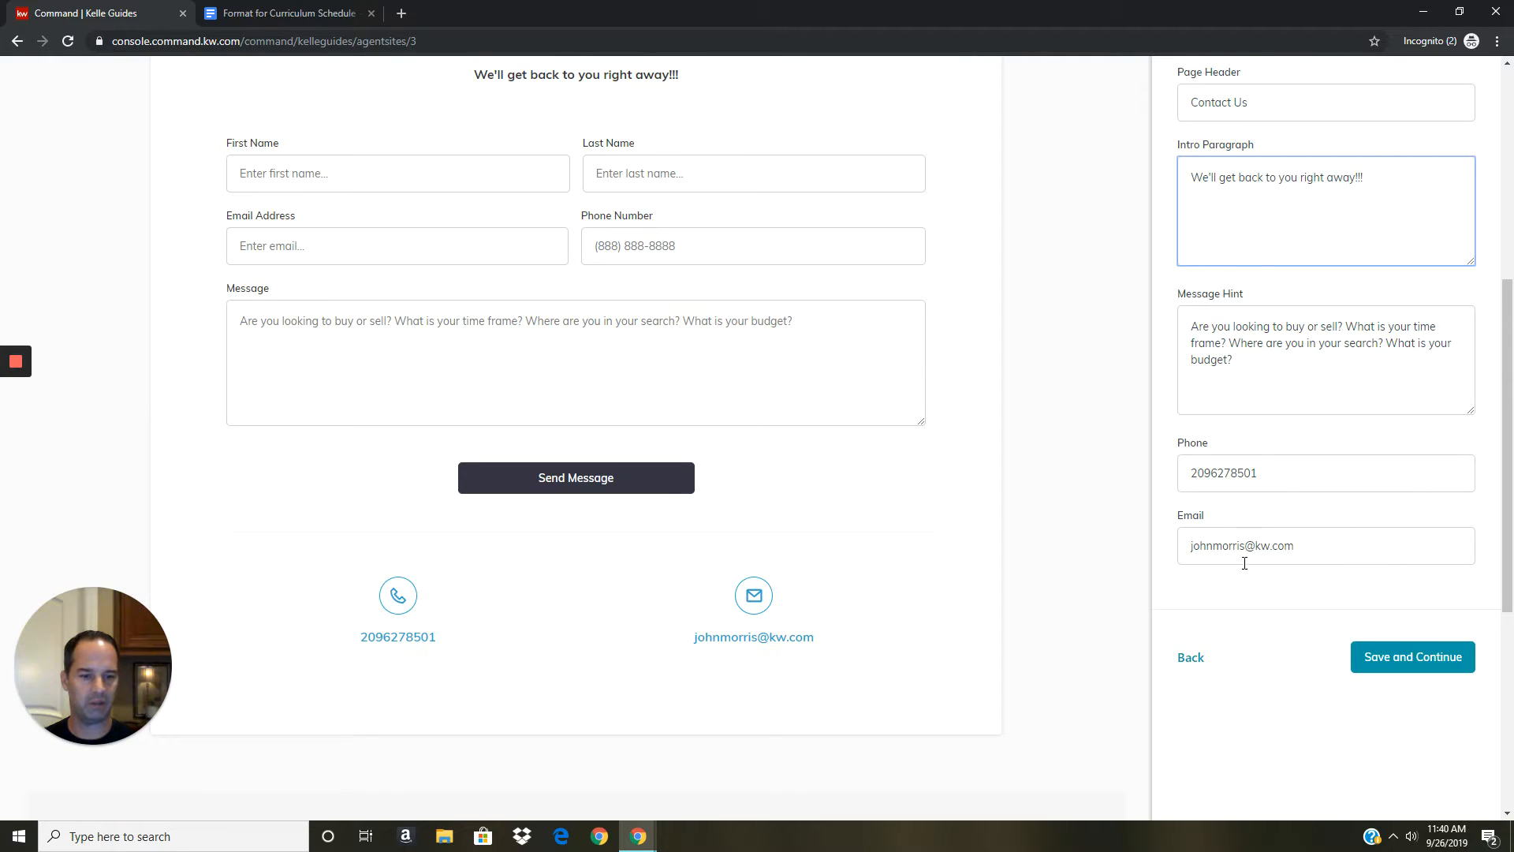
click(1442, 659)
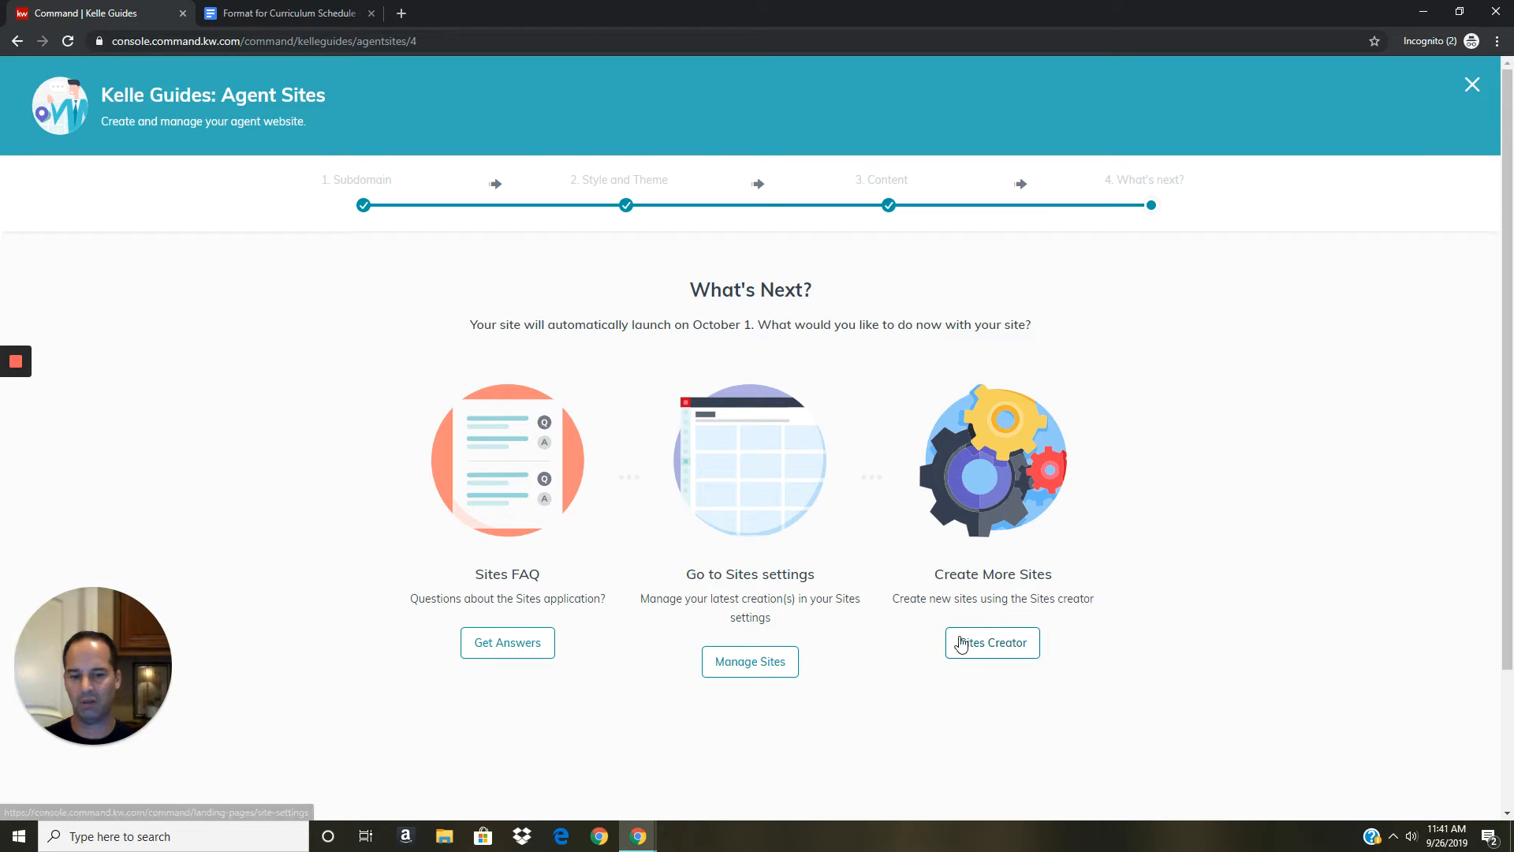
Choose Get Answers under Sites FAQ on the What's Next page.
click(537, 649)
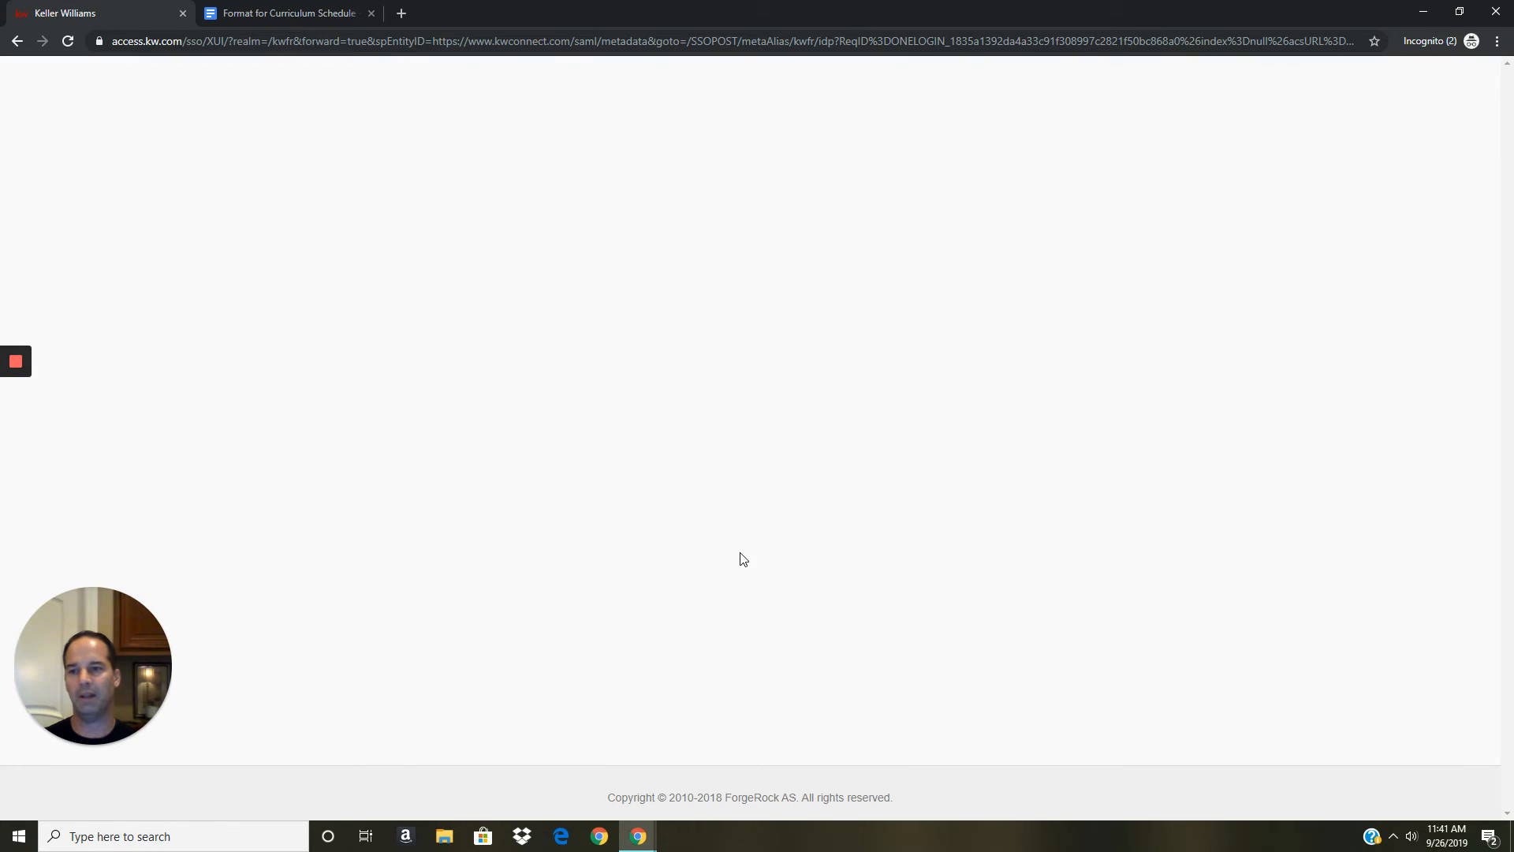
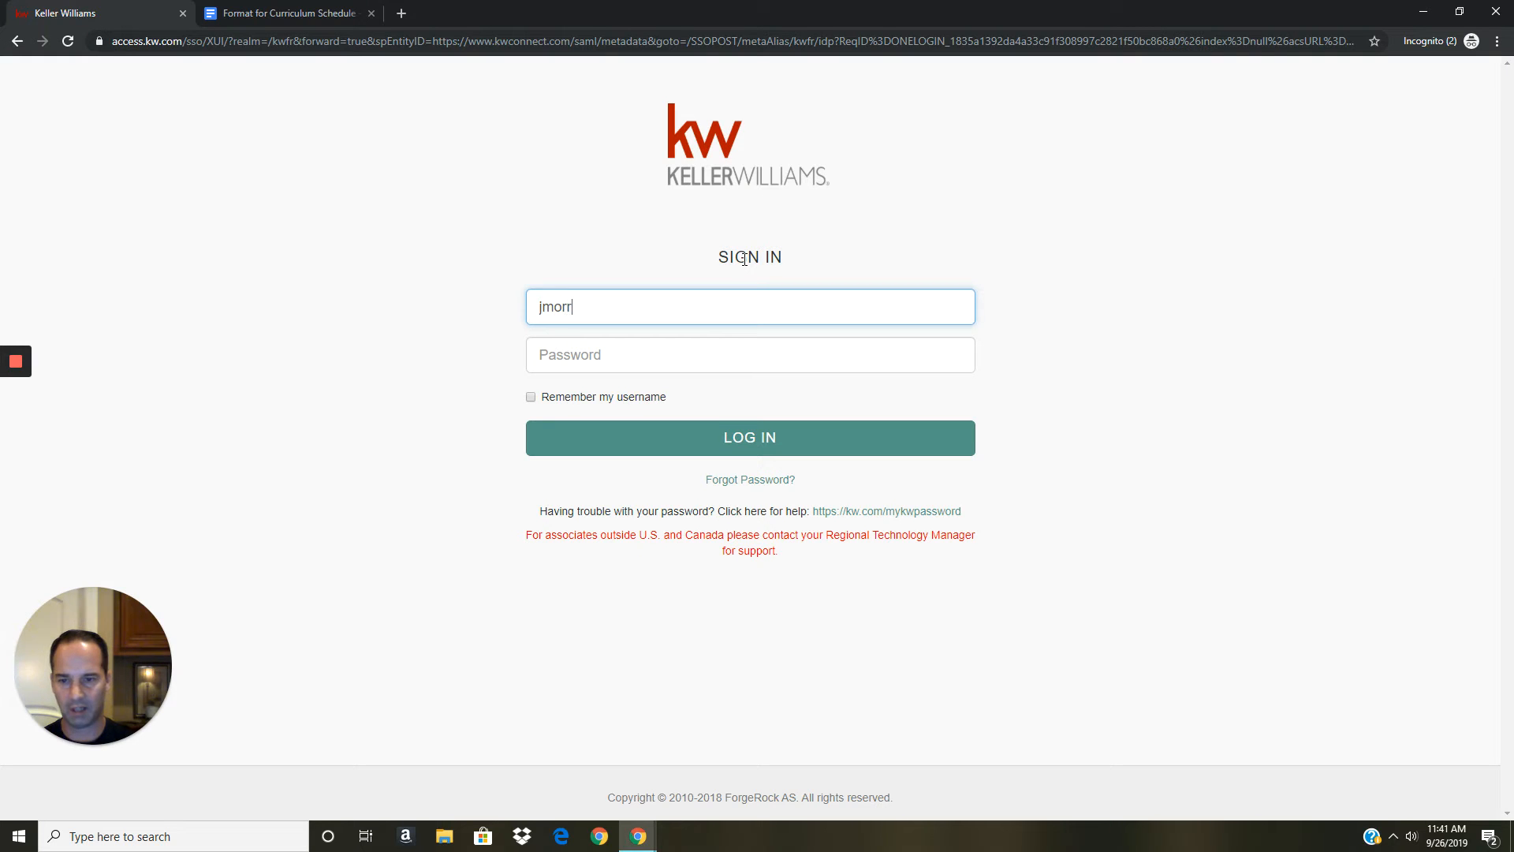
Sign in to Keller Williams with the agent's username and account password.
key(Tab)
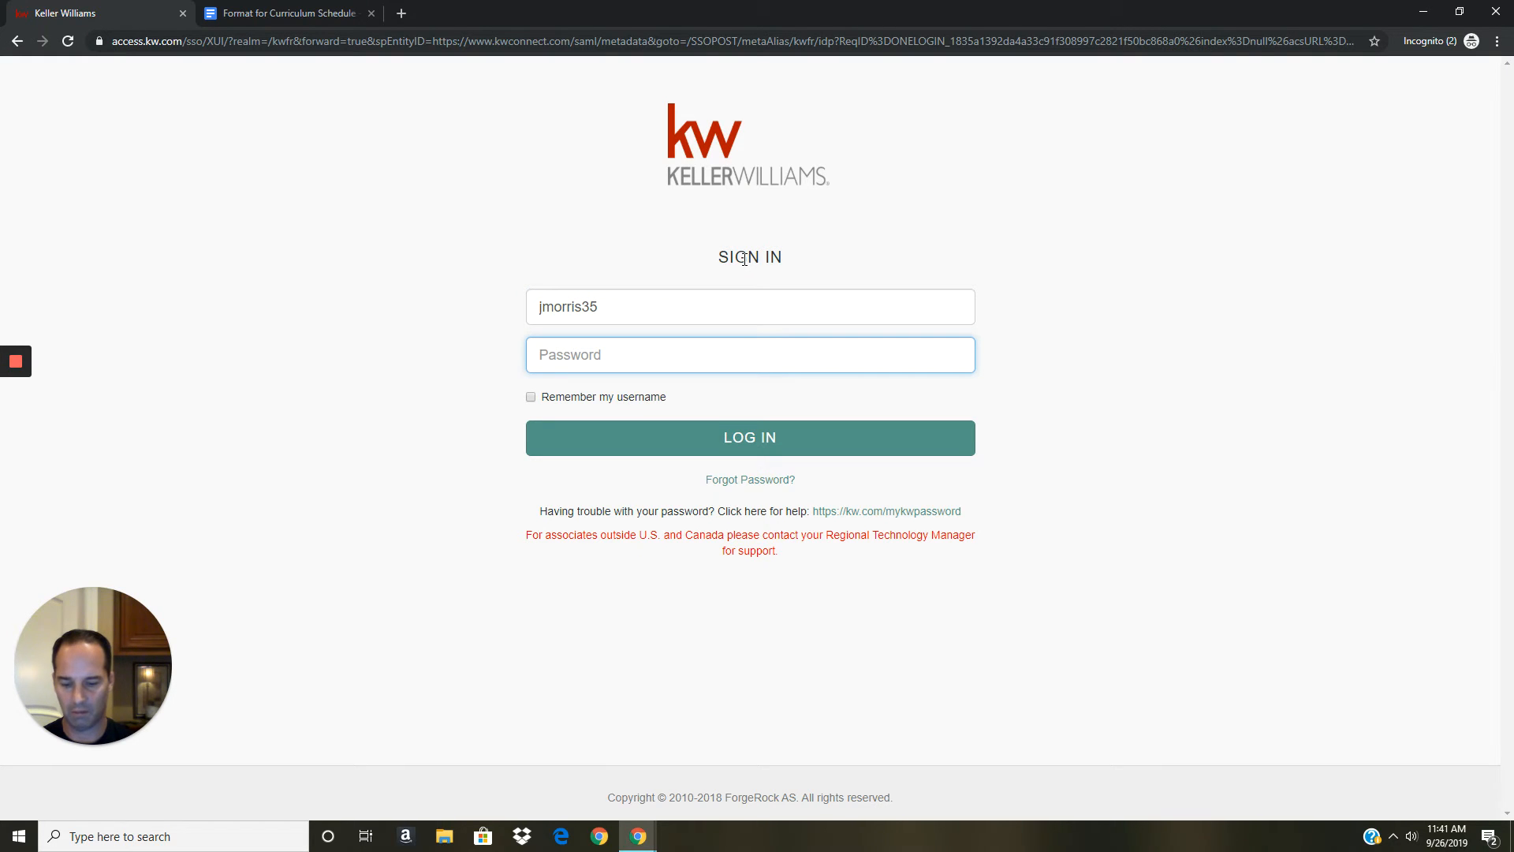
text(*********)
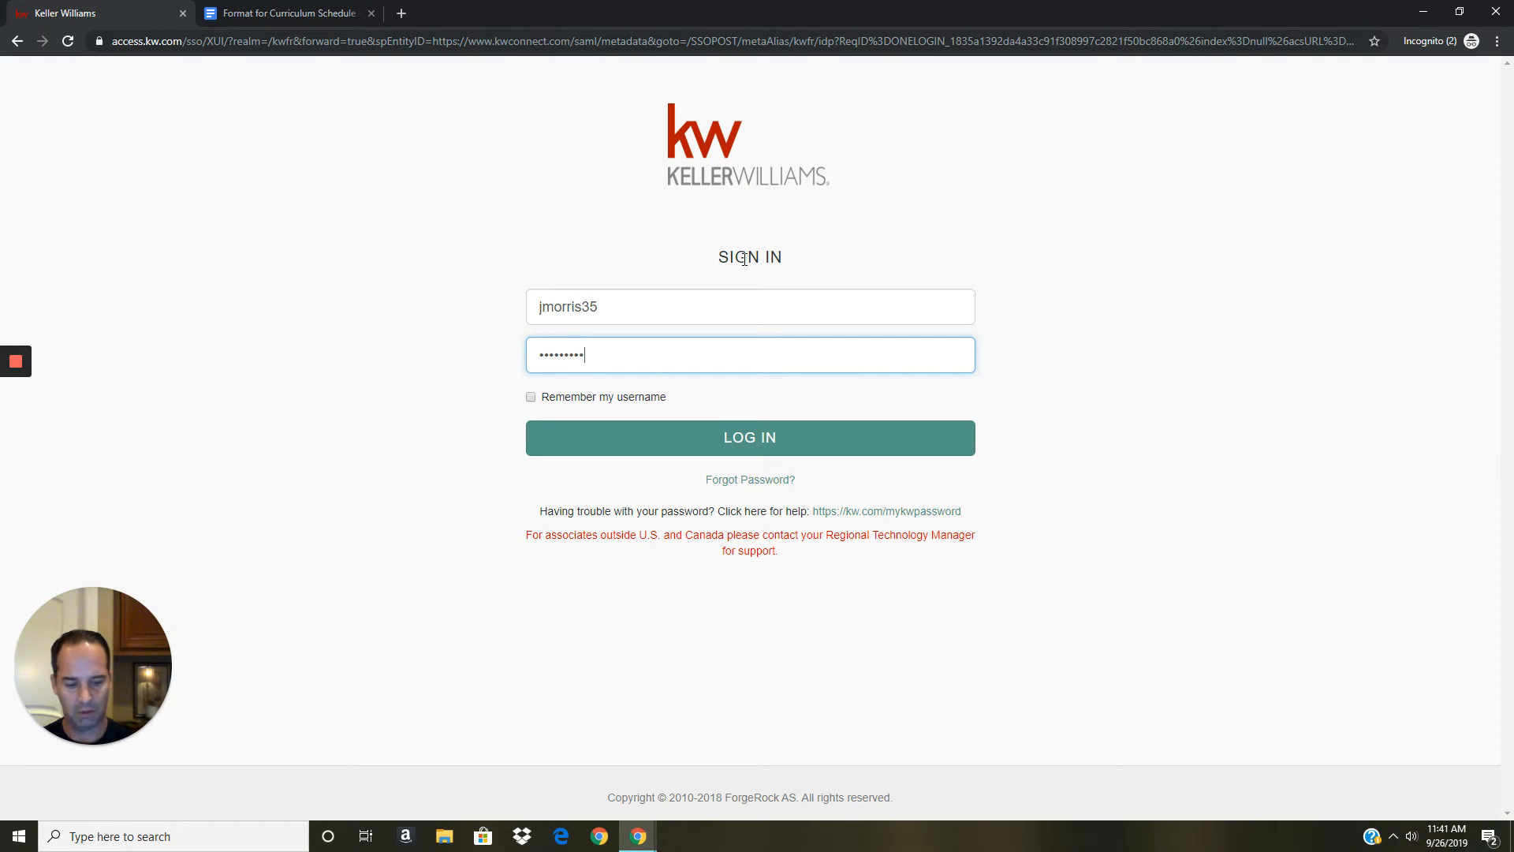
text(*)
key(Return)
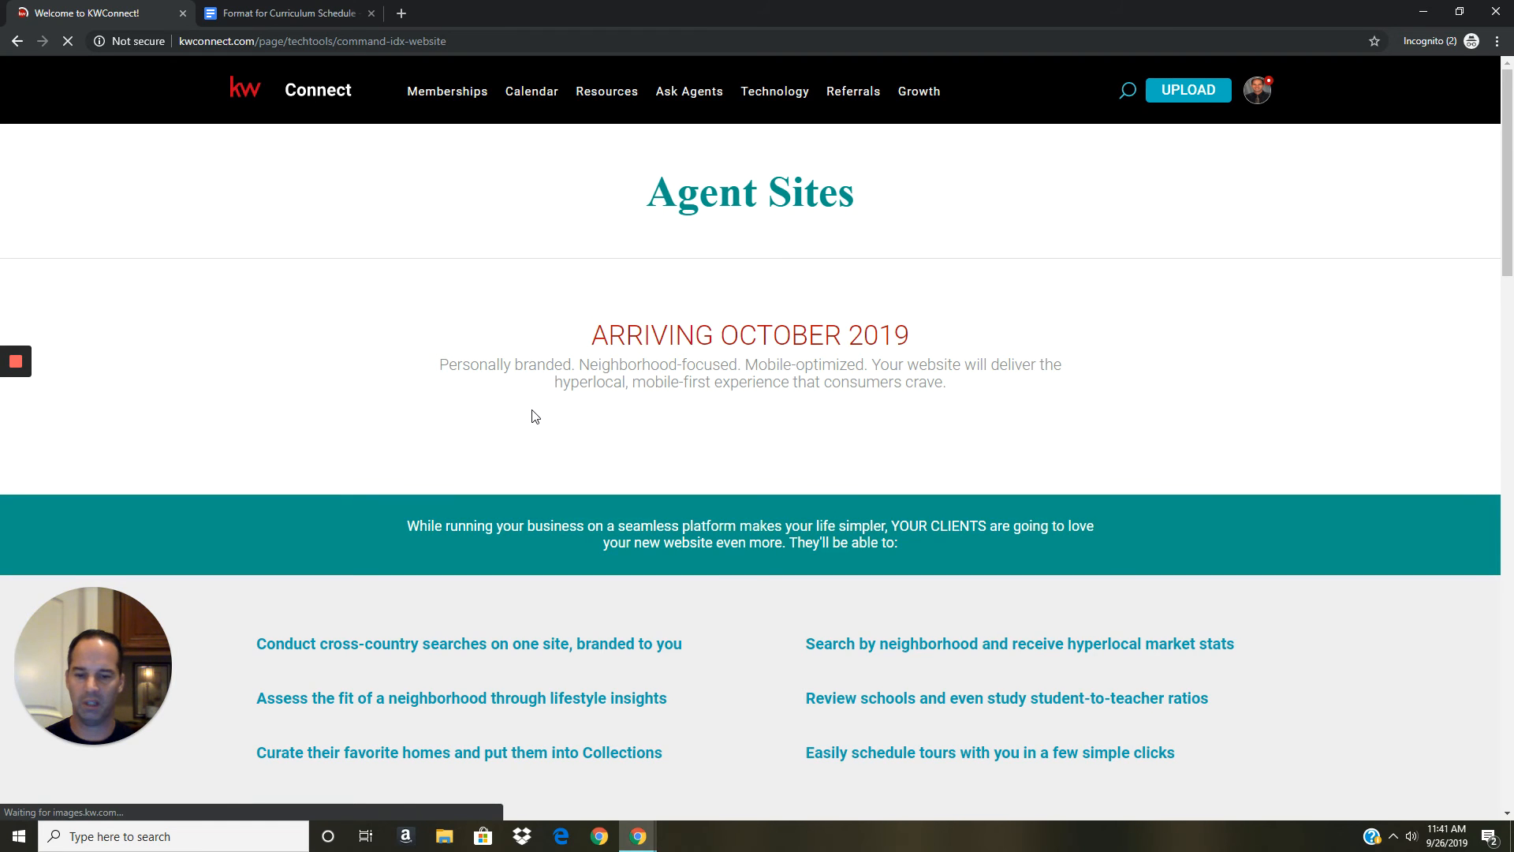
Scroll the Agent Sites page down to Complete the Kelle Guide and accept cookies.
scroll(533, 414, down, 2)
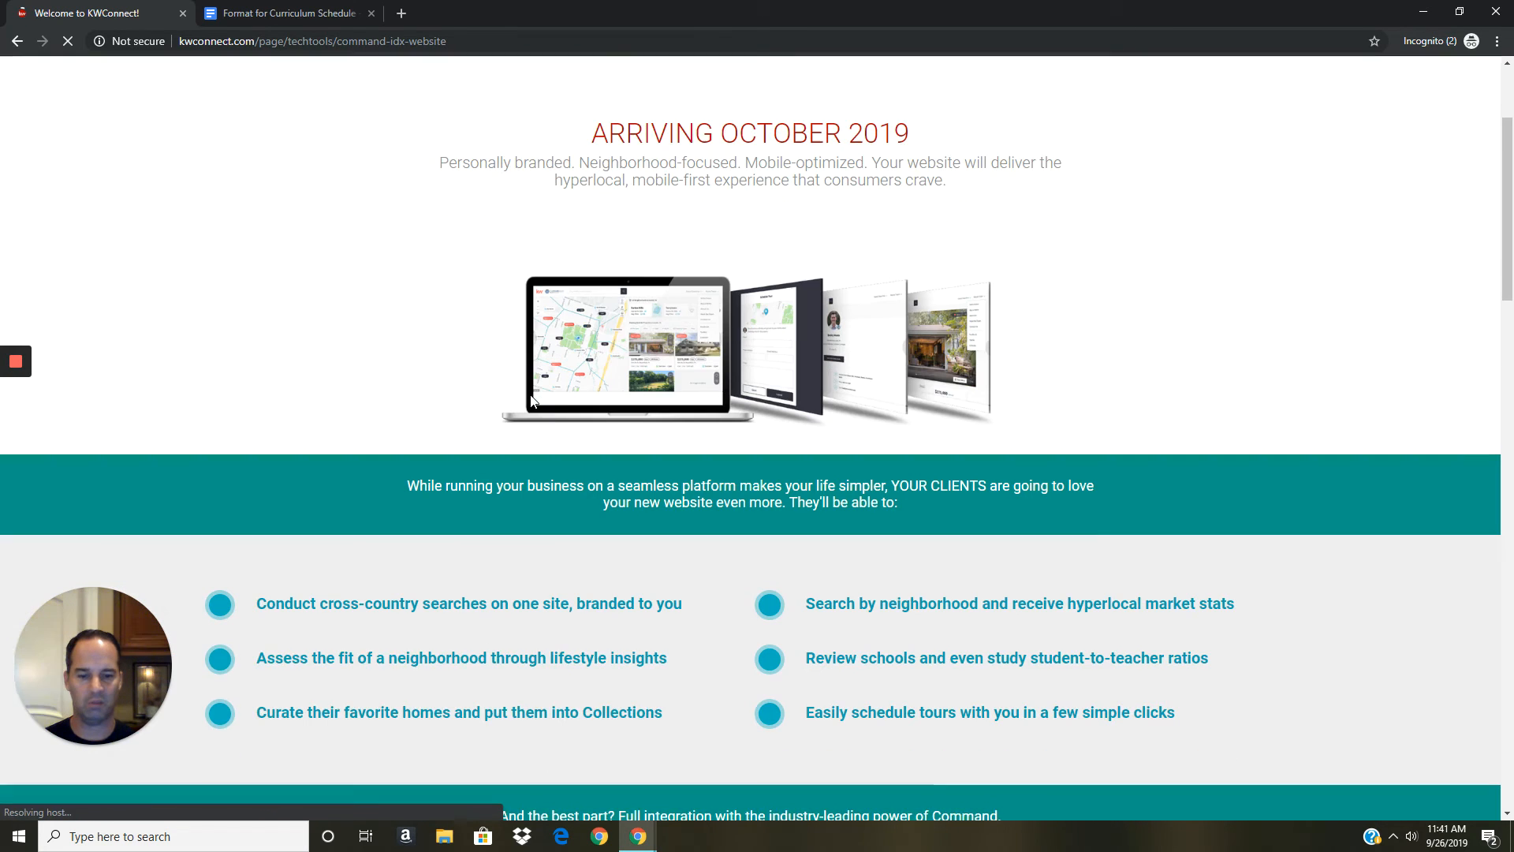
scroll(533, 394, down, 4)
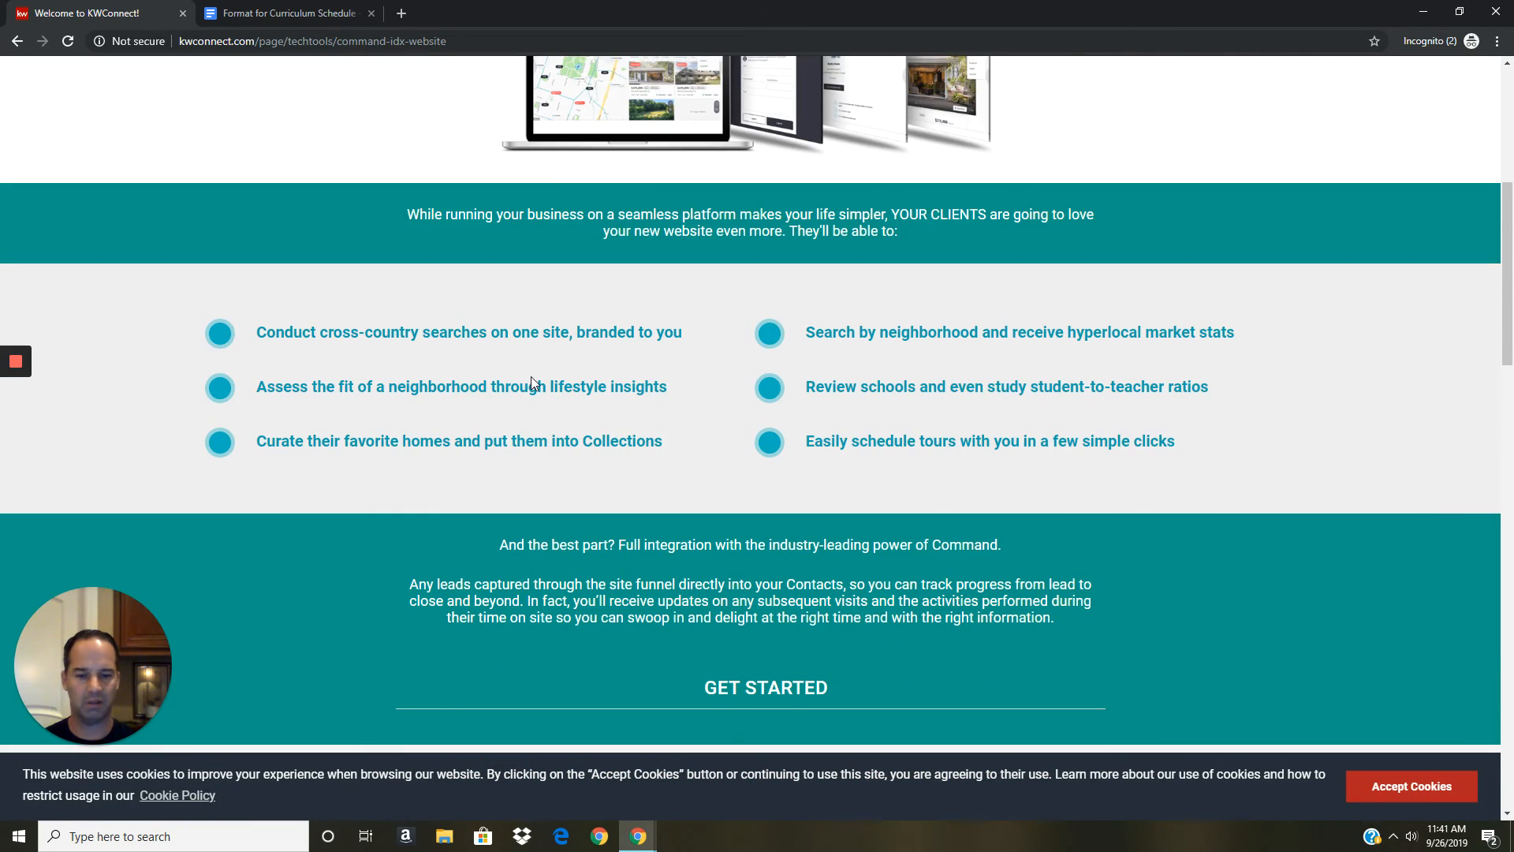
scroll(532, 378, down, 9)
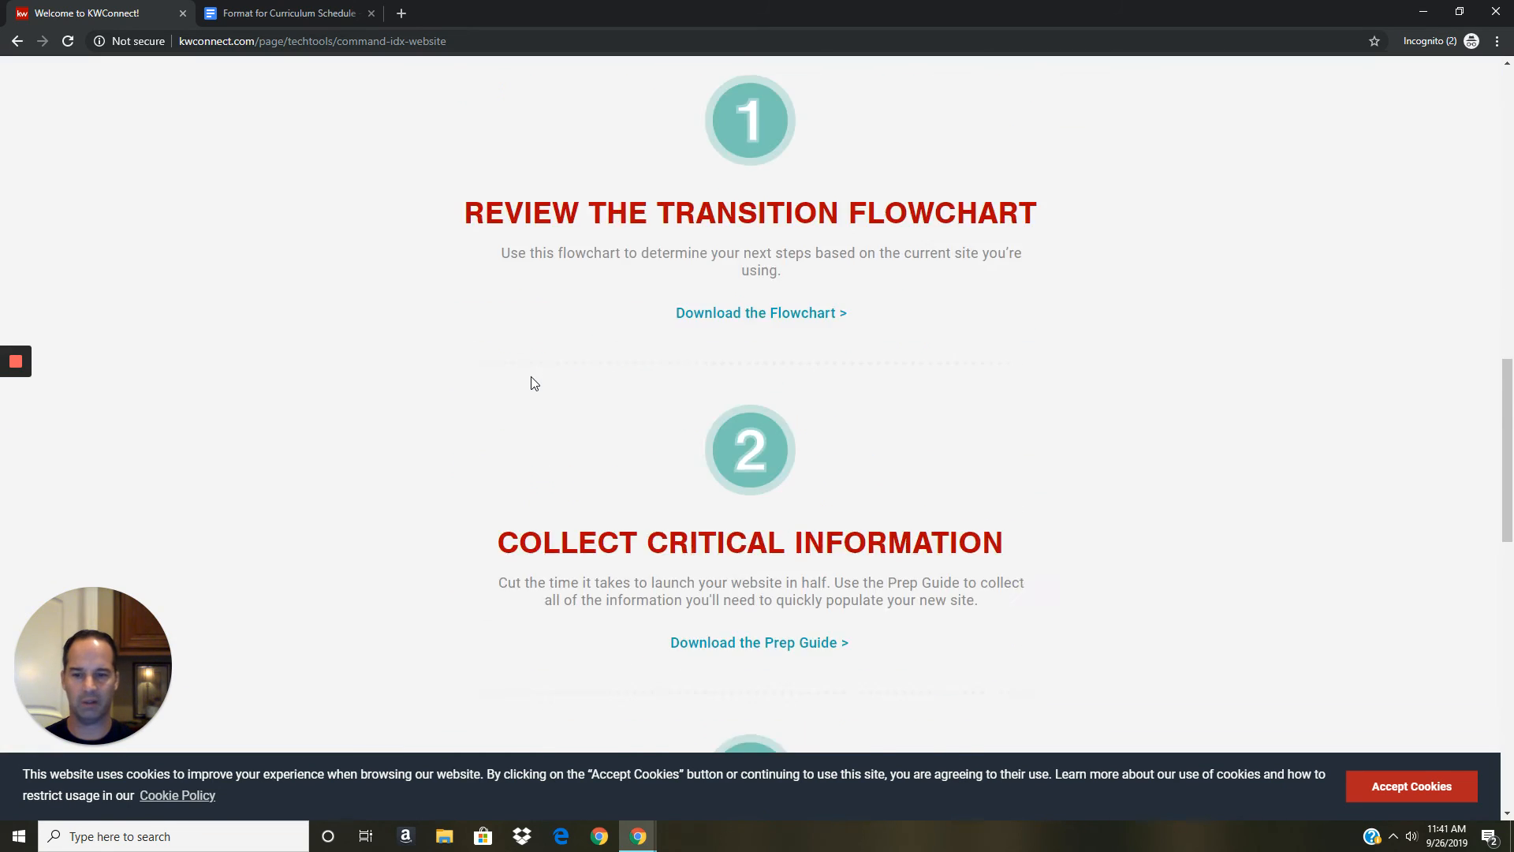
scroll(532, 383, down, 7)
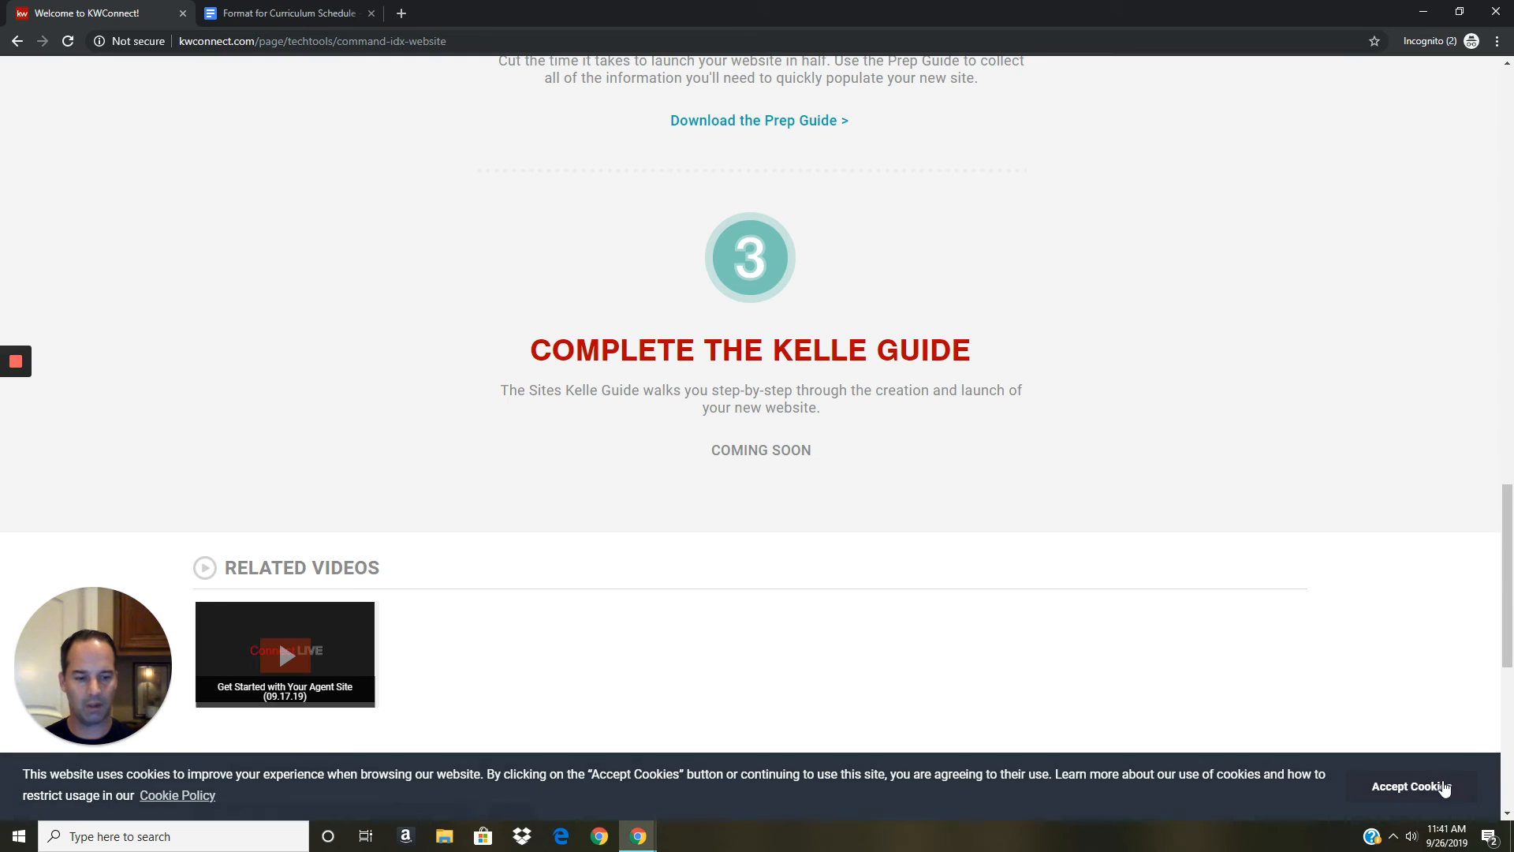
click(1444, 787)
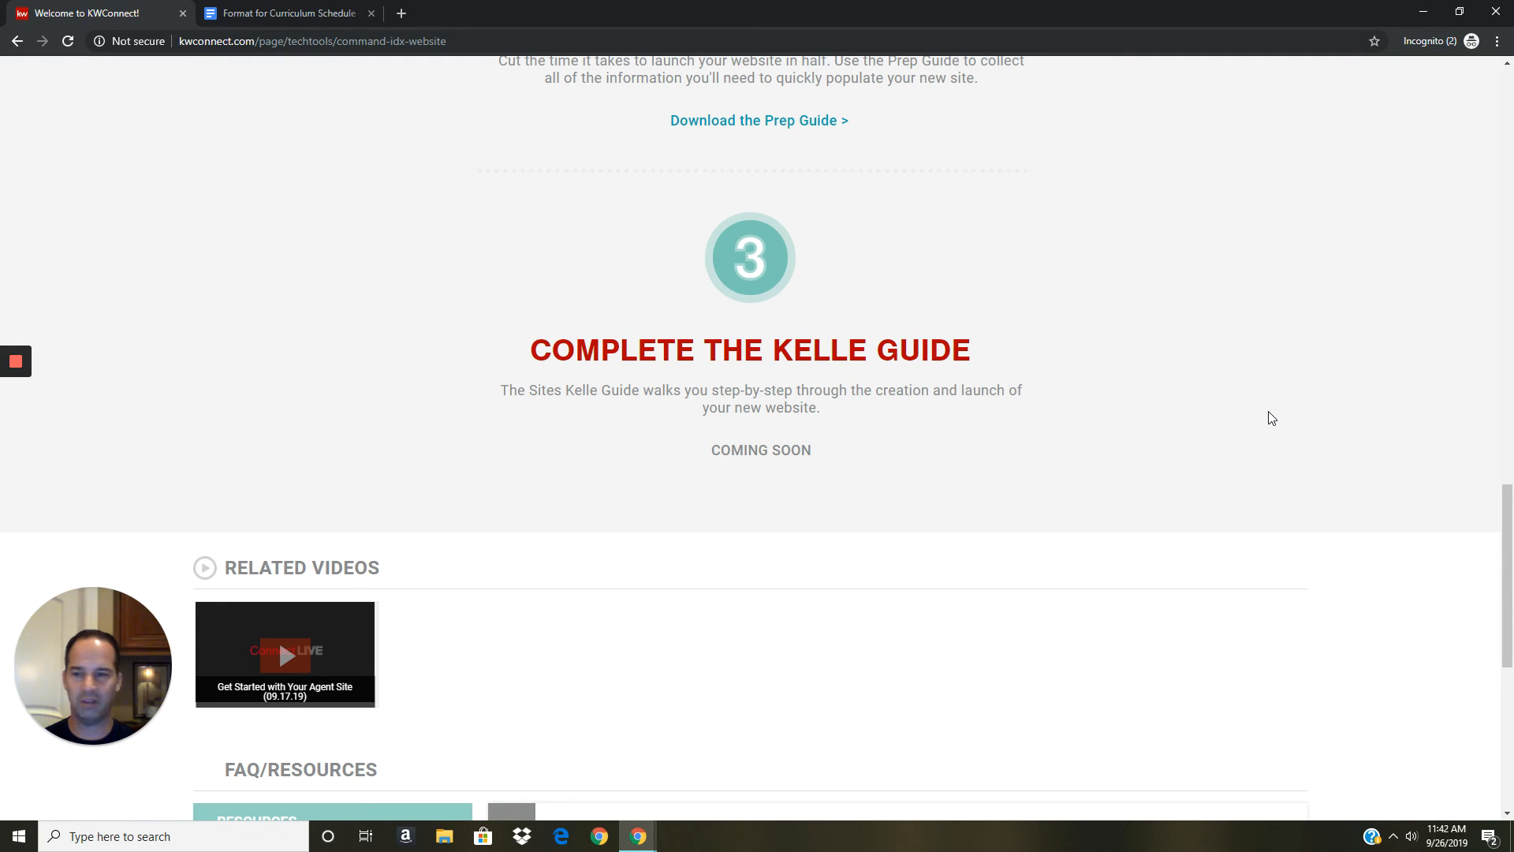